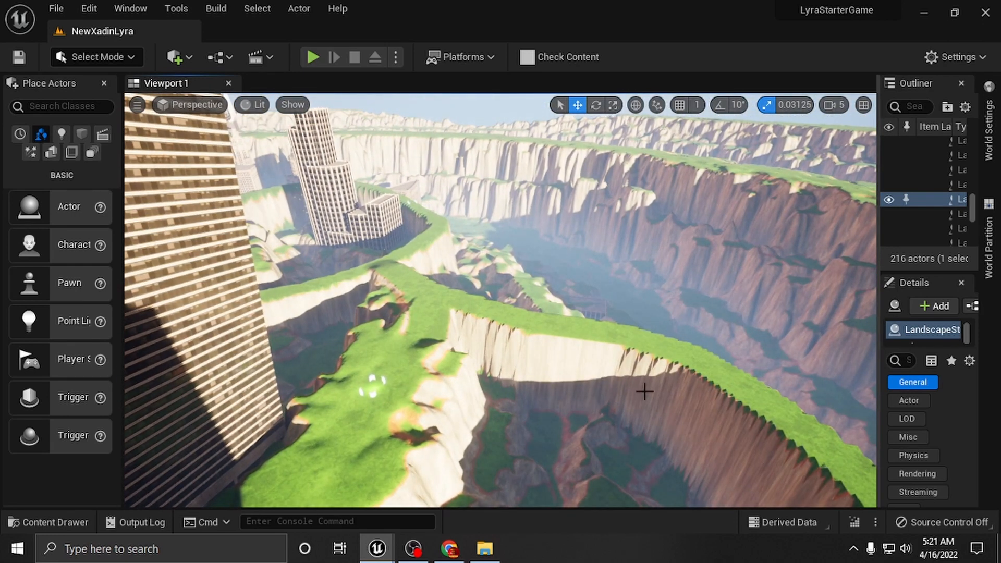
Open the World Partition map and build the minimap for the current level.
left_click(990, 248)
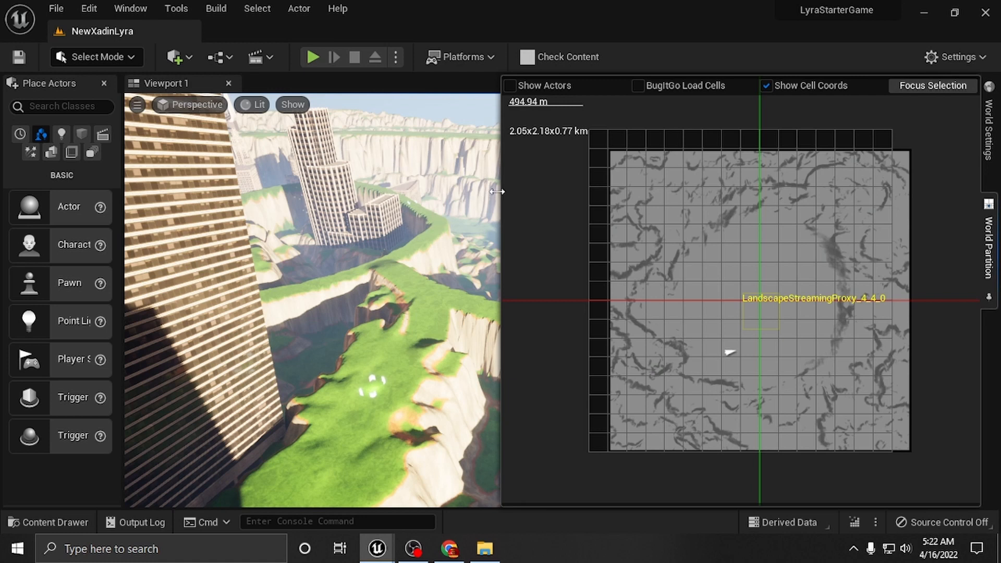
left_click(223, 8)
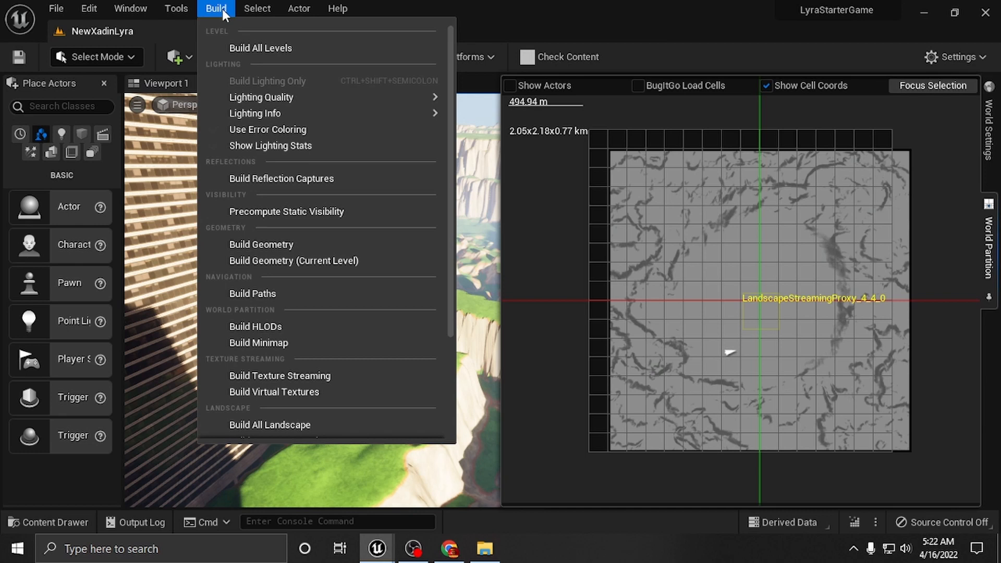
left_click(222, 9)
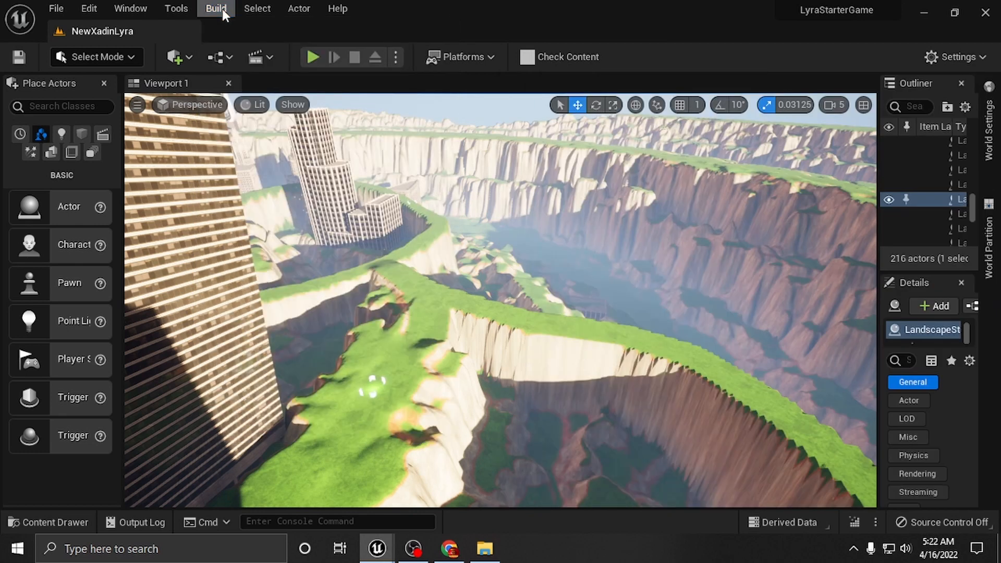
left_click(990, 238)
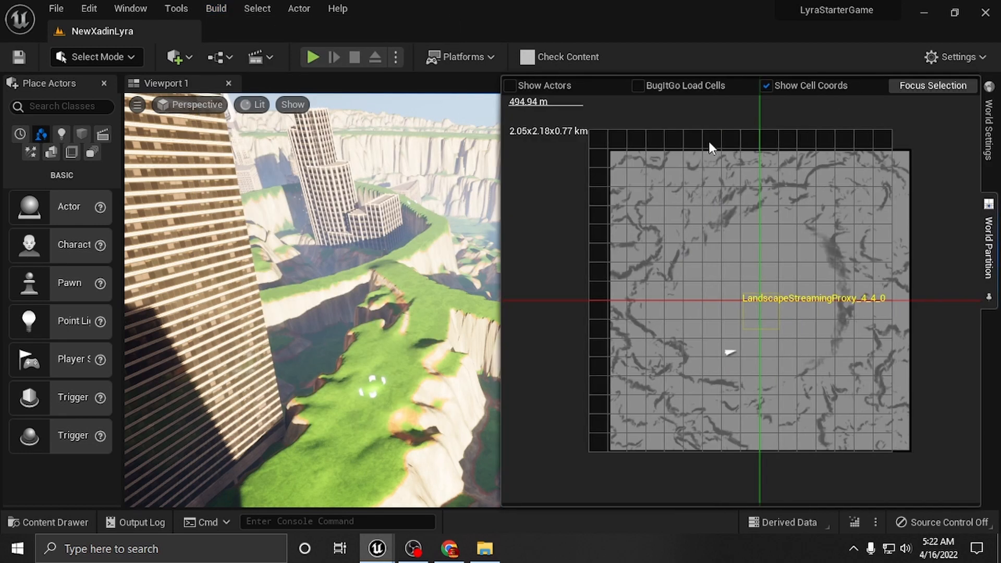
left_click(223, 11)
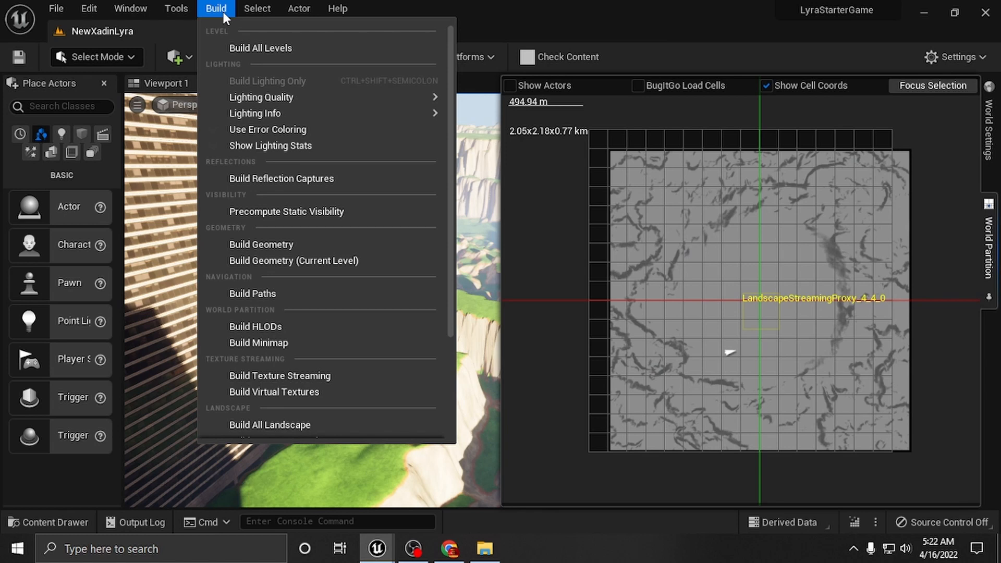
left_click(270, 342)
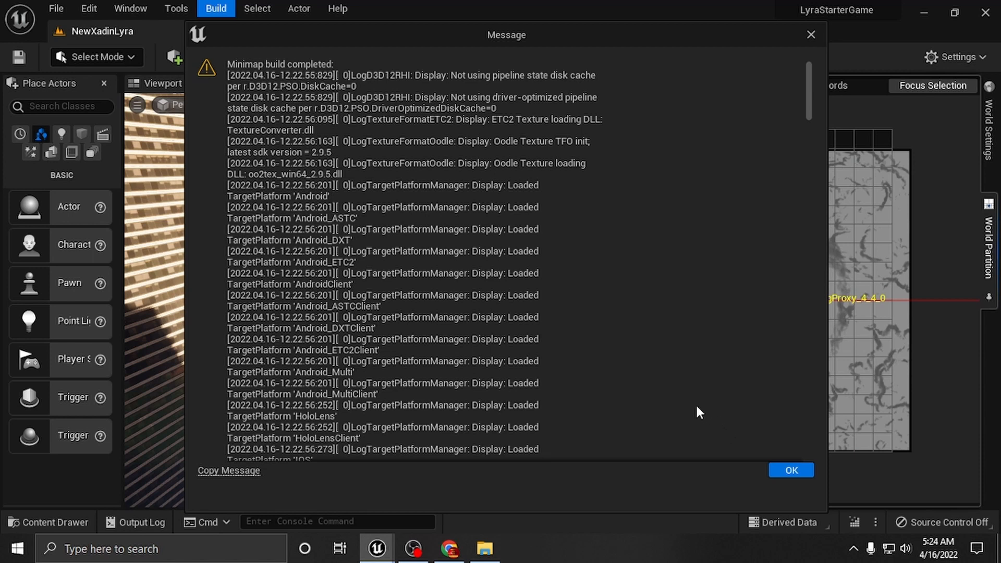
Read through the minimap build log and dismiss the message.
scroll(554, 361, "down", 10)
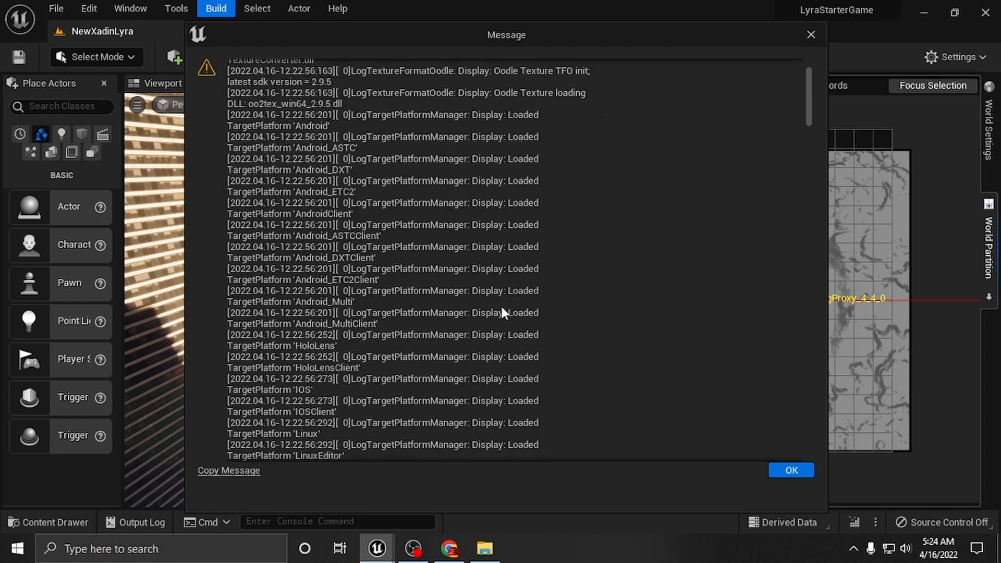
scroll(444, 342, "down", 4)
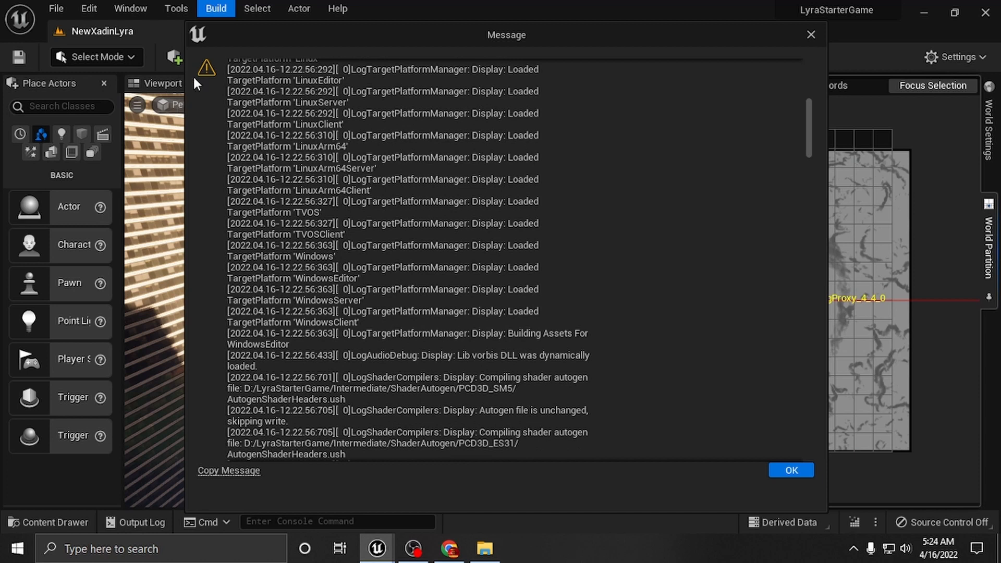
scroll(376, 282, "down", 14)
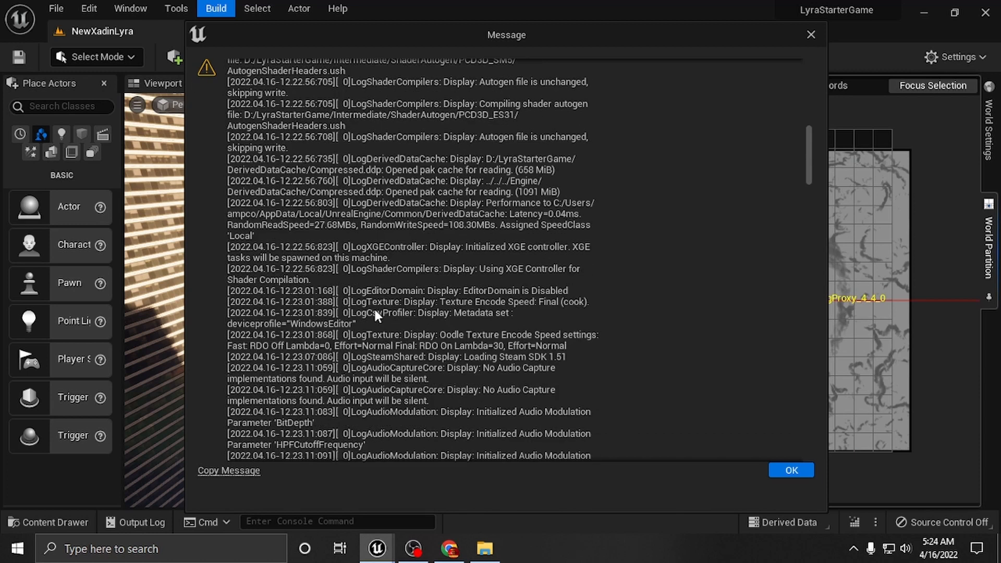
scroll(379, 332, "down", 3)
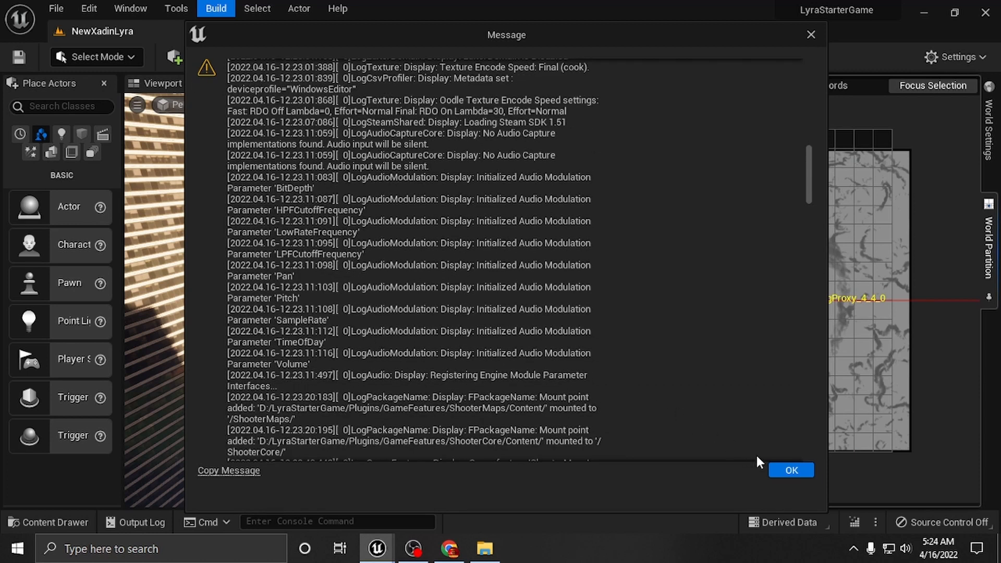
left_click(784, 471)
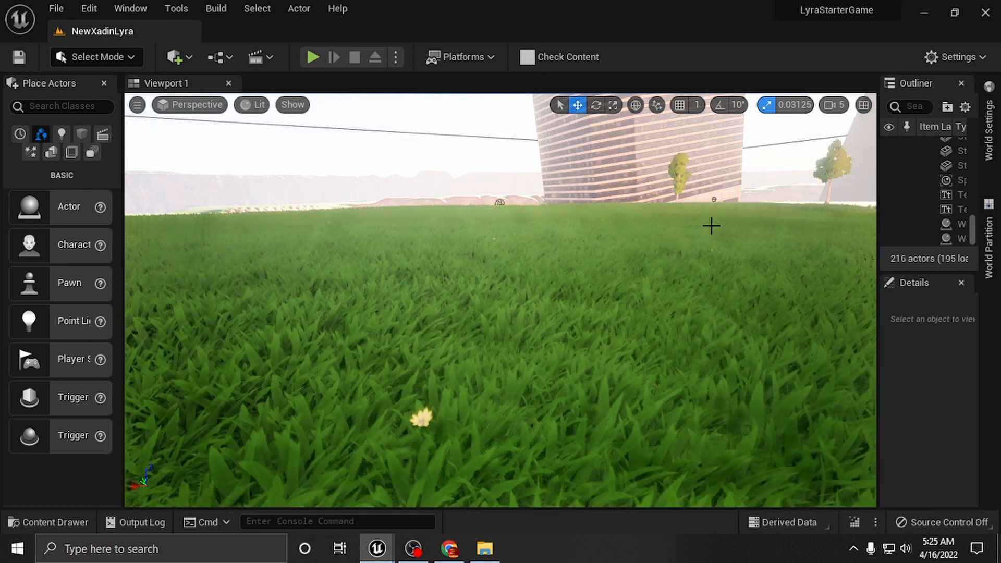
Reopen the World Partition map, inspect the rebuilt minimap and turn on the display of actors.
left_click(987, 248)
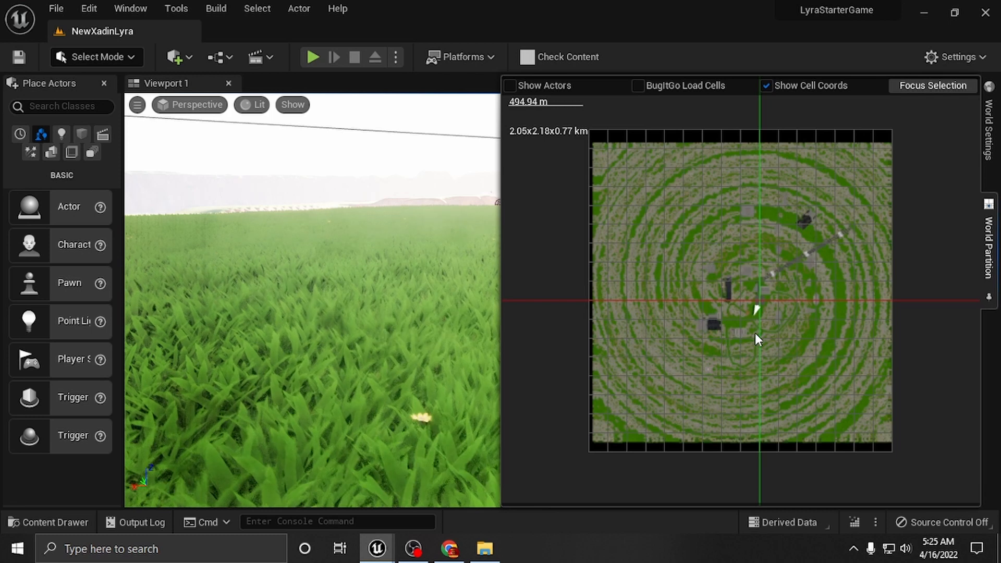
scroll(752, 333, "up", 2)
scroll(752, 332, "up", 1)
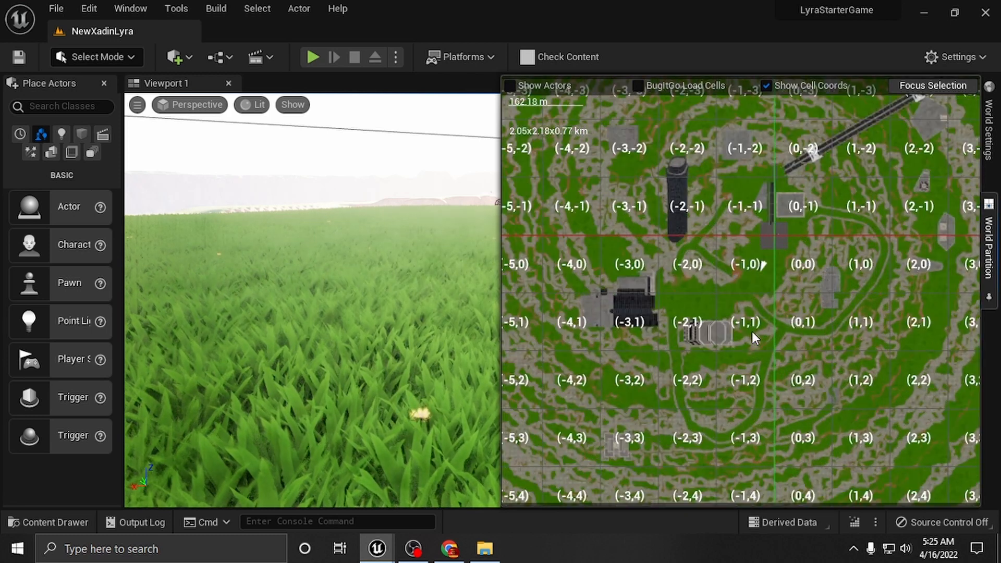
scroll(751, 330, "down", 3)
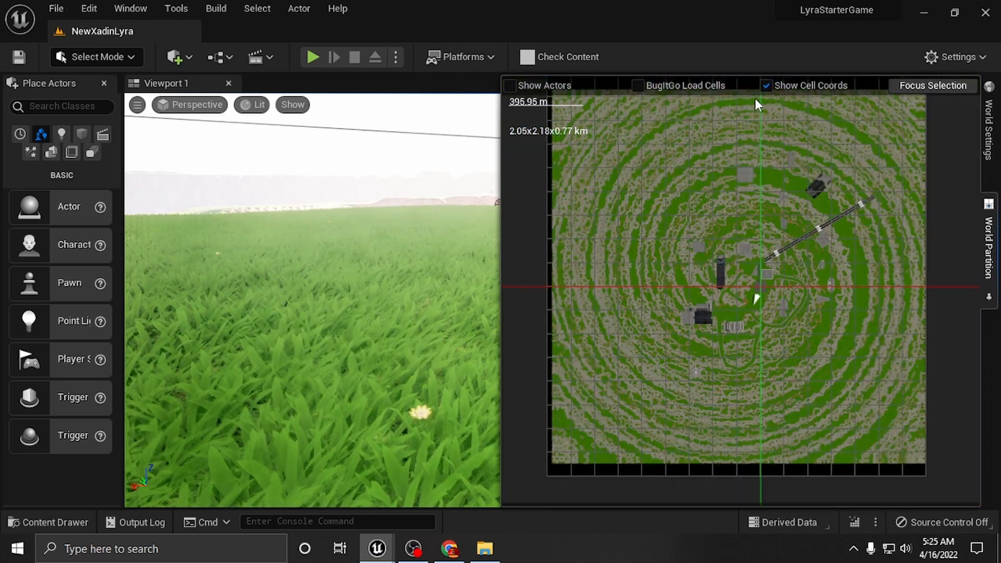
left_click(508, 85)
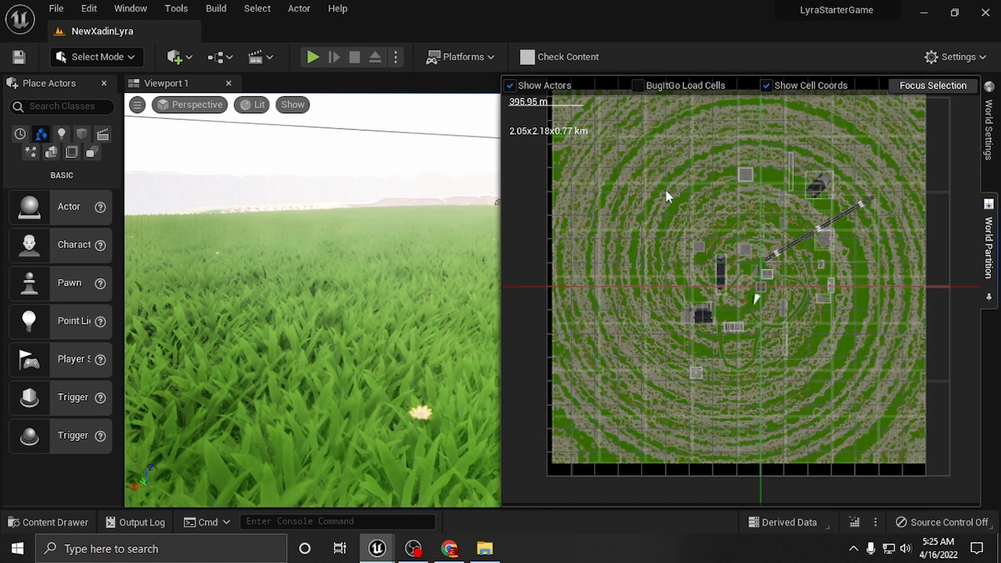
left_click(637, 86)
Examine the actor outlines and cell coordinates around the long bridge and the central tower on the map.
right_click_drag(719, 177, 666, 173)
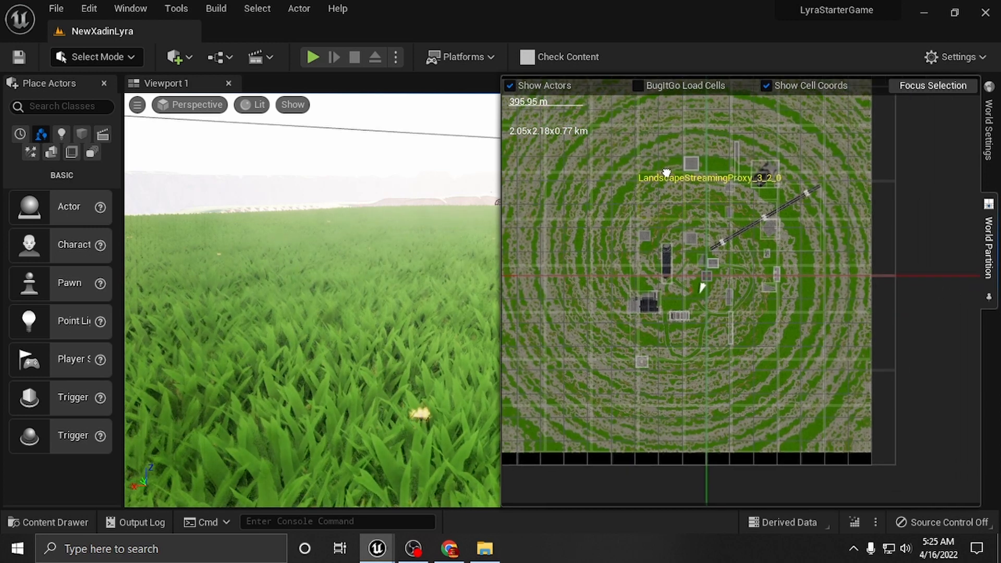
scroll(802, 149, "up", 3)
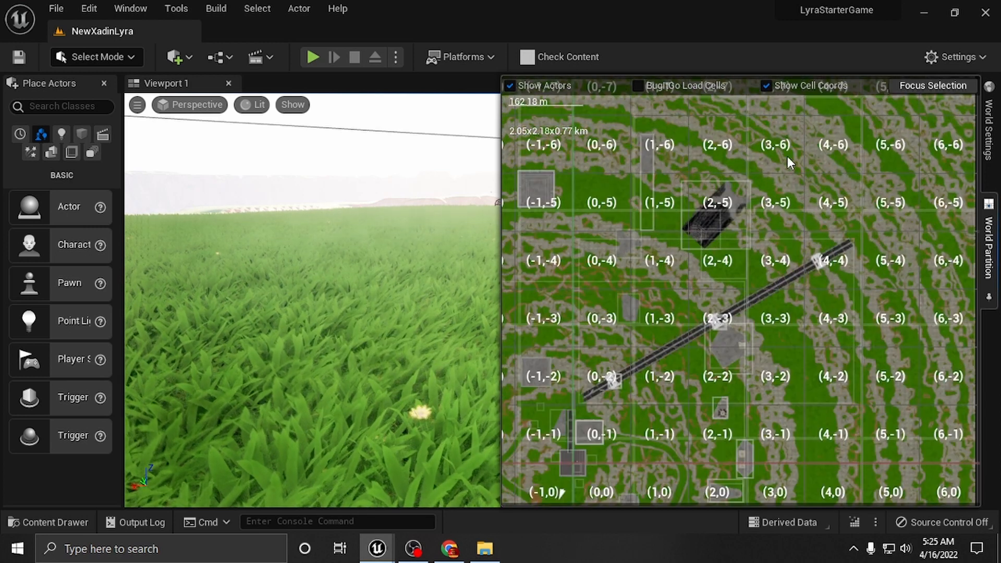
right_click_drag(673, 260, 735, 244)
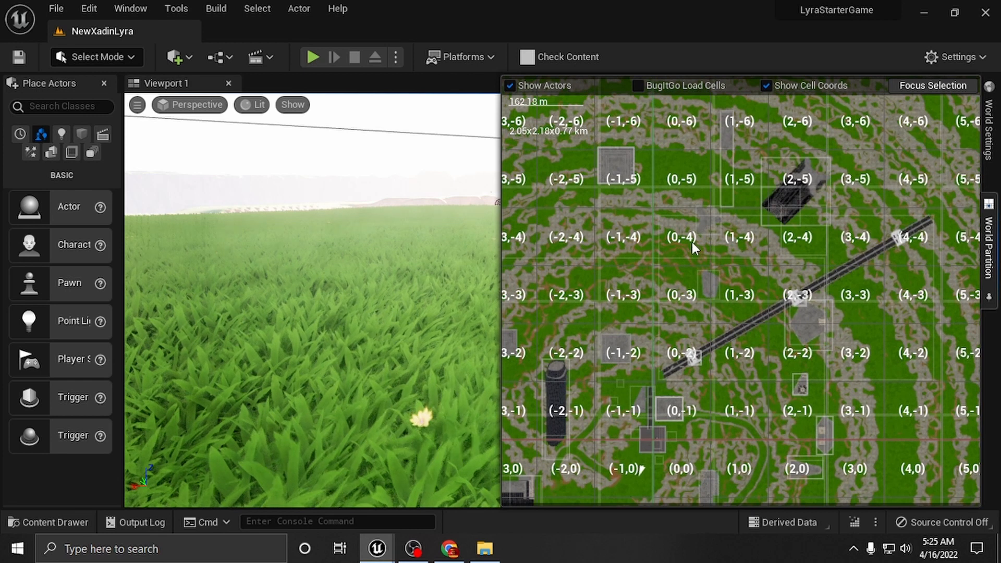
right_click_drag(671, 339, 725, 275)
right_click_drag(644, 351, 701, 269)
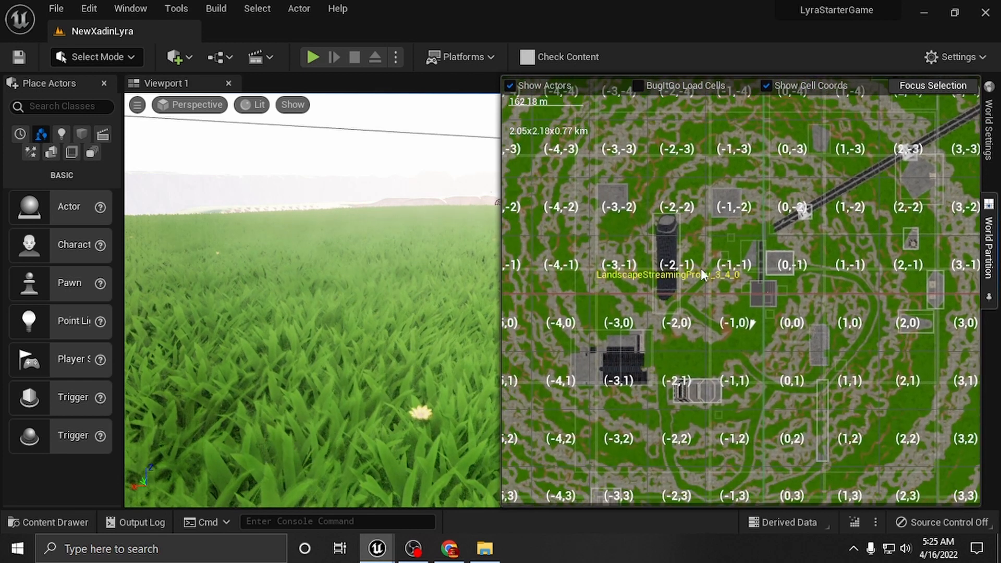
scroll(673, 314, "up", 4)
scroll(674, 315, "down", 2)
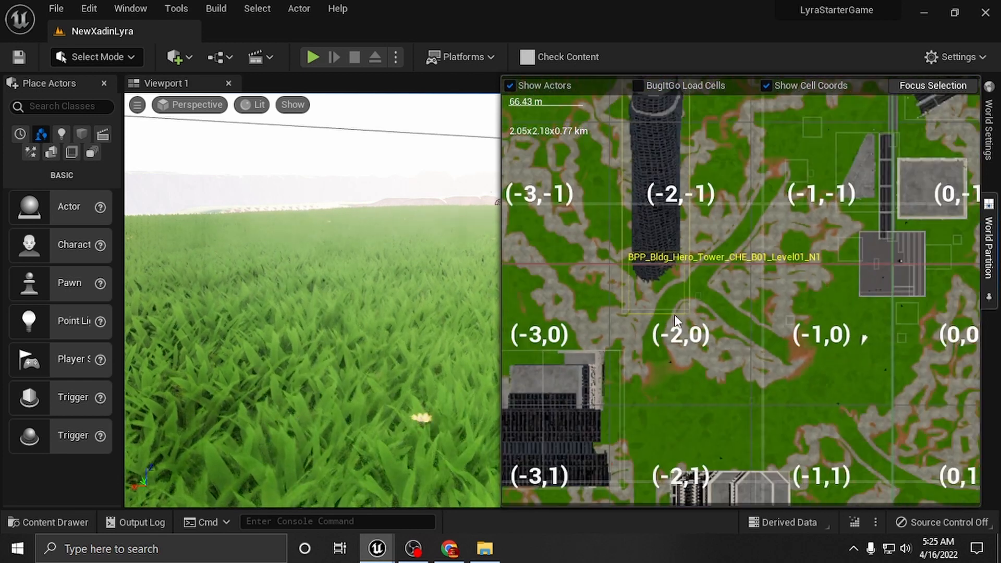
right_click_drag(705, 299, 747, 279)
scroll(758, 280, "down", 2)
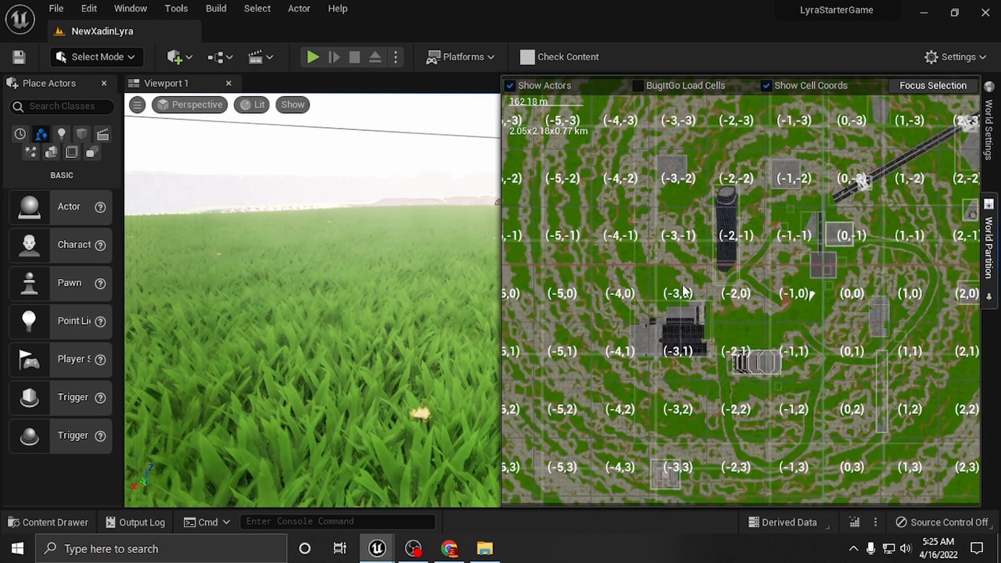
Inspect the map cells around the buildings at (-3,1) and (-2,1), including cell (-1,1).
scroll(693, 358, "up", 3)
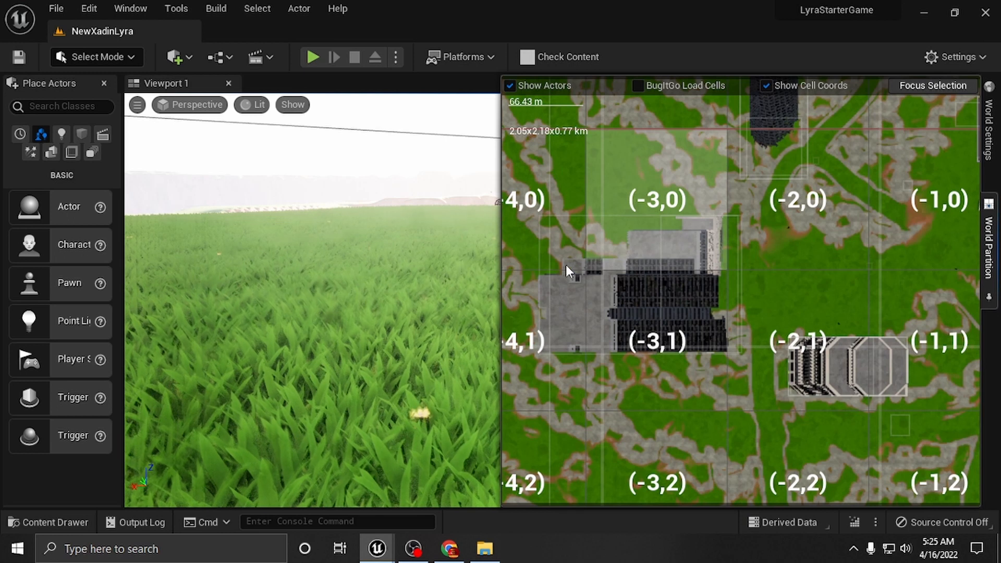
scroll(607, 340, "down", 2)
right_click_drag(610, 344, 569, 298)
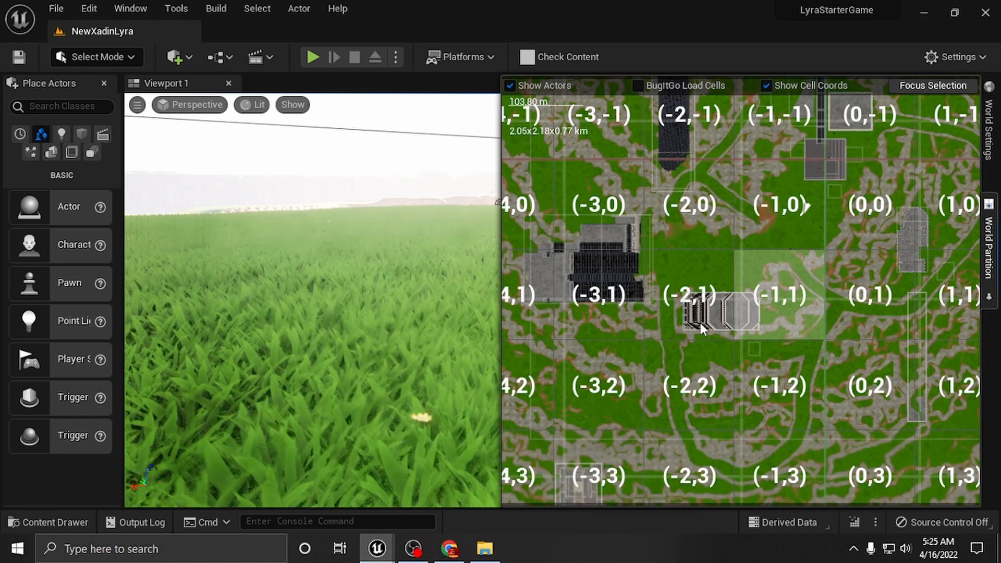
right_click_drag(807, 340, 731, 327)
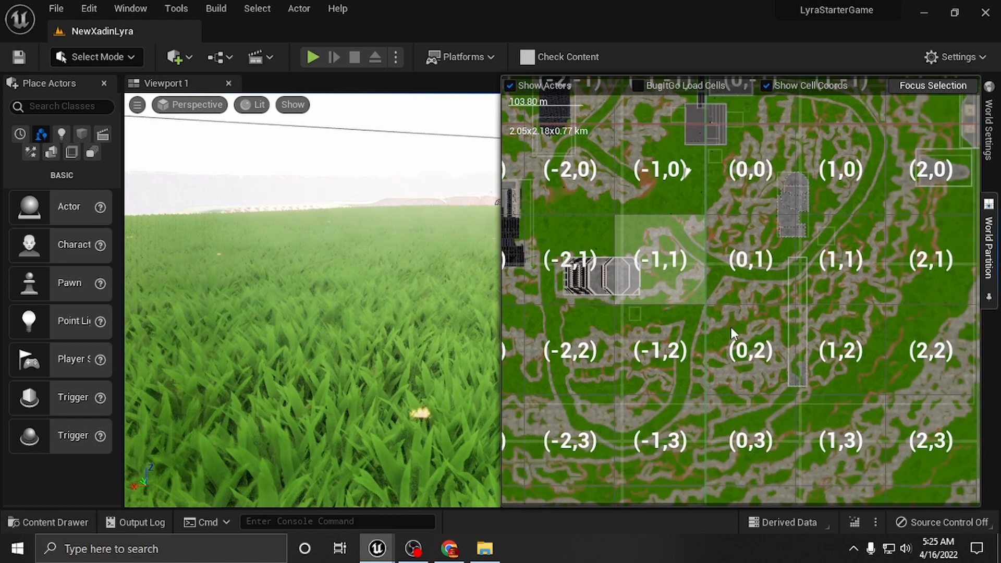
scroll(748, 336, "down", 2)
scroll(749, 338, "down", 3)
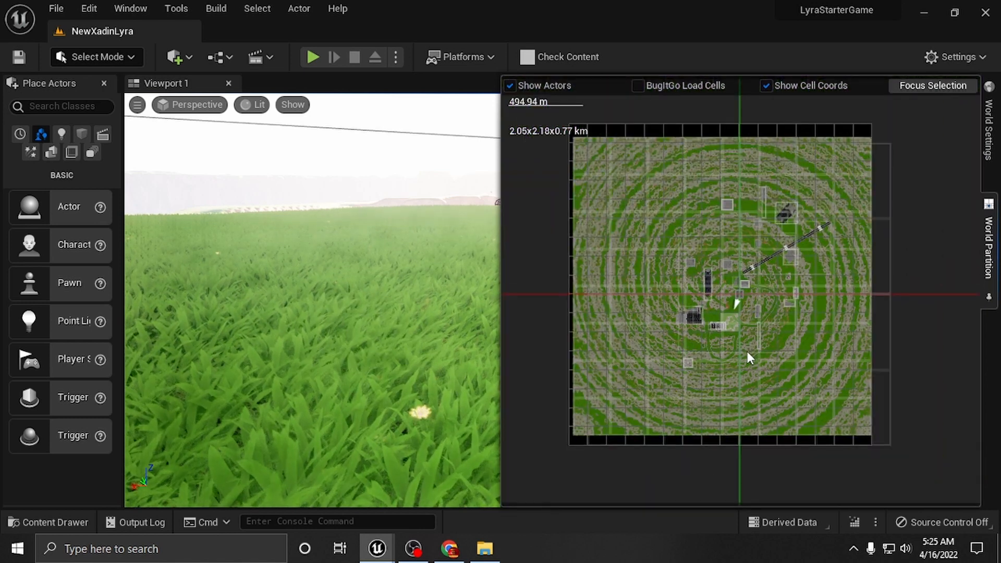
Look over the southern roads and central buildings on the map, ending with an overview of the whole landscape.
scroll(746, 351, "up", 2)
right_click_drag(747, 349, 763, 373)
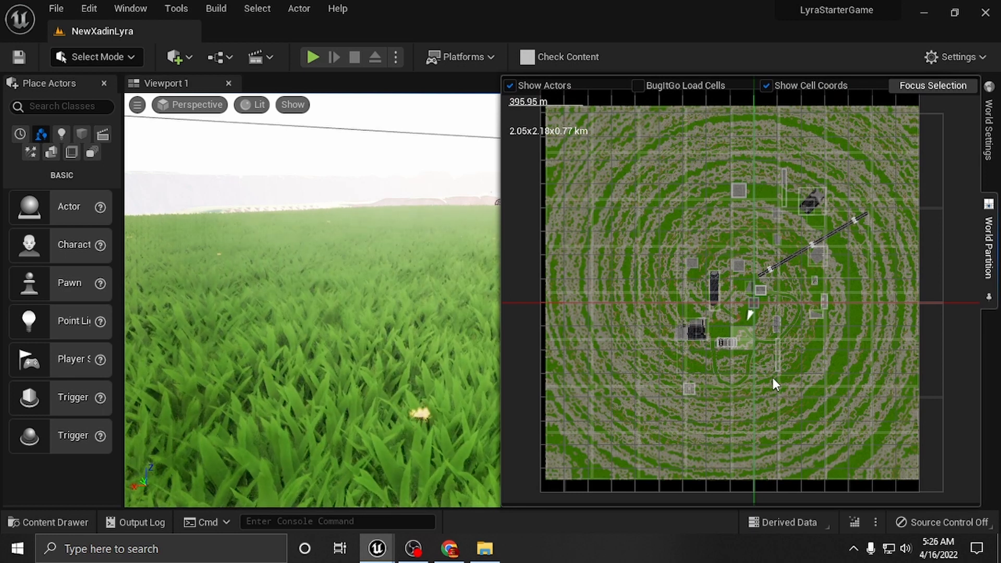
scroll(790, 383, "up", 3)
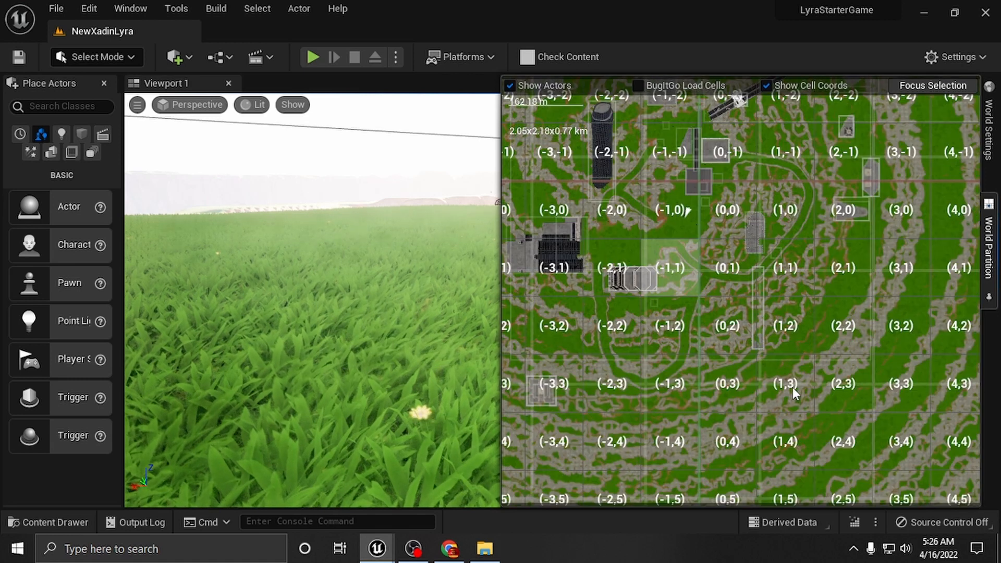
right_click_drag(703, 380, 768, 401)
scroll(698, 346, "up", 3)
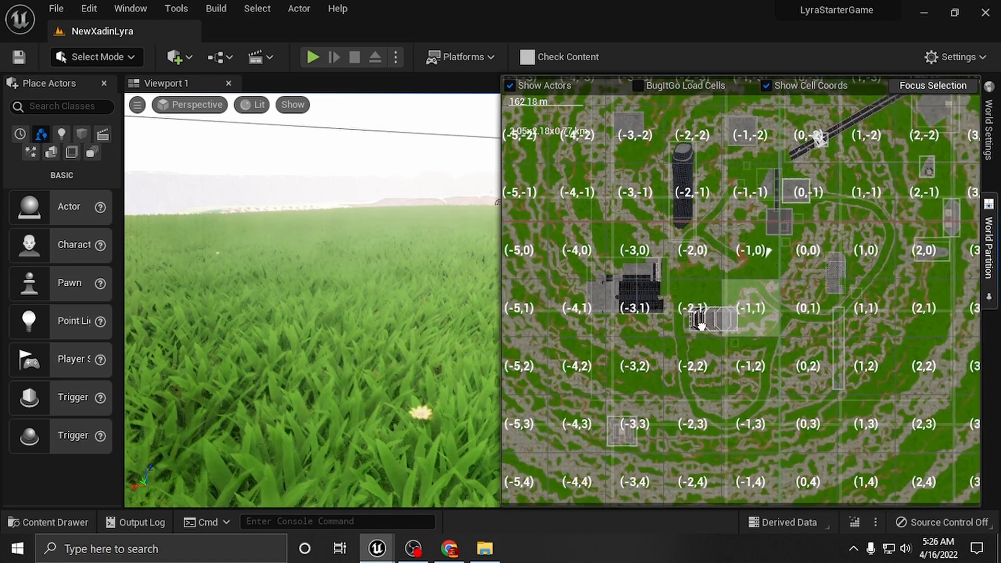
scroll(693, 331, "up", 2)
right_click_drag(693, 324, 833, 380)
scroll(793, 322, "down", 2)
scroll(661, 286, "down", 10)
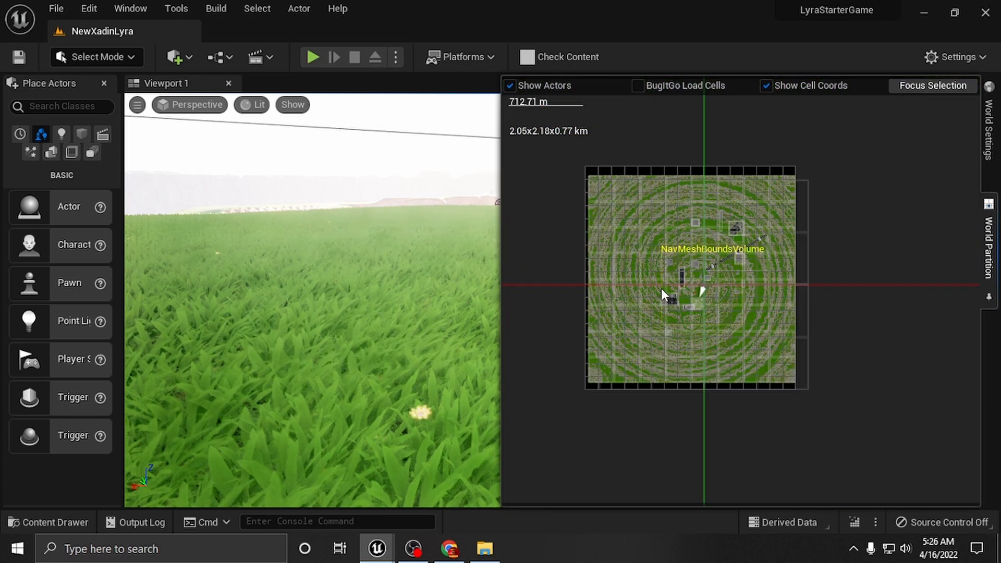
scroll(661, 289, "up", 1)
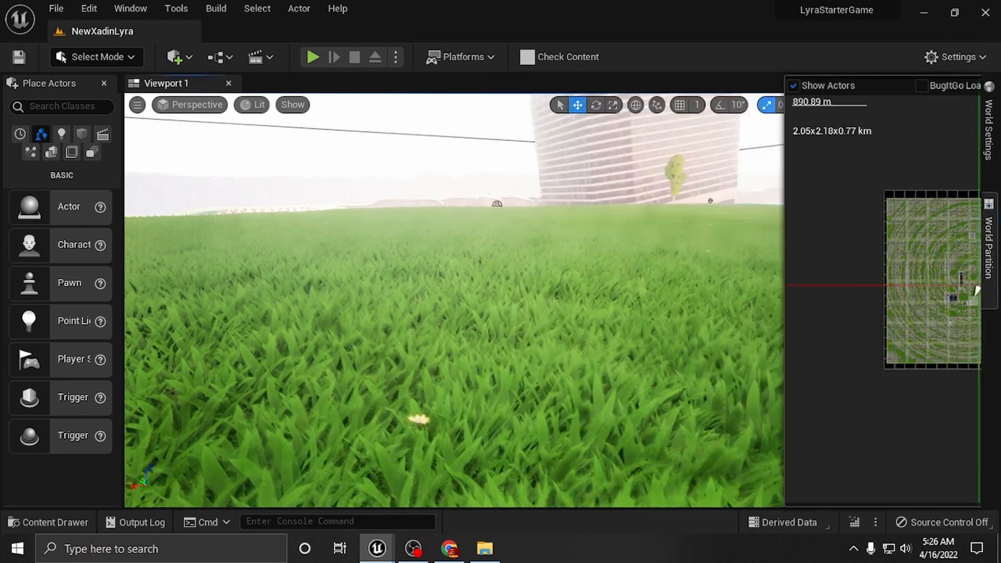
Leave the World Partition map for the level viewport and save all modified files.
right_click(440, 263)
key("Escape")
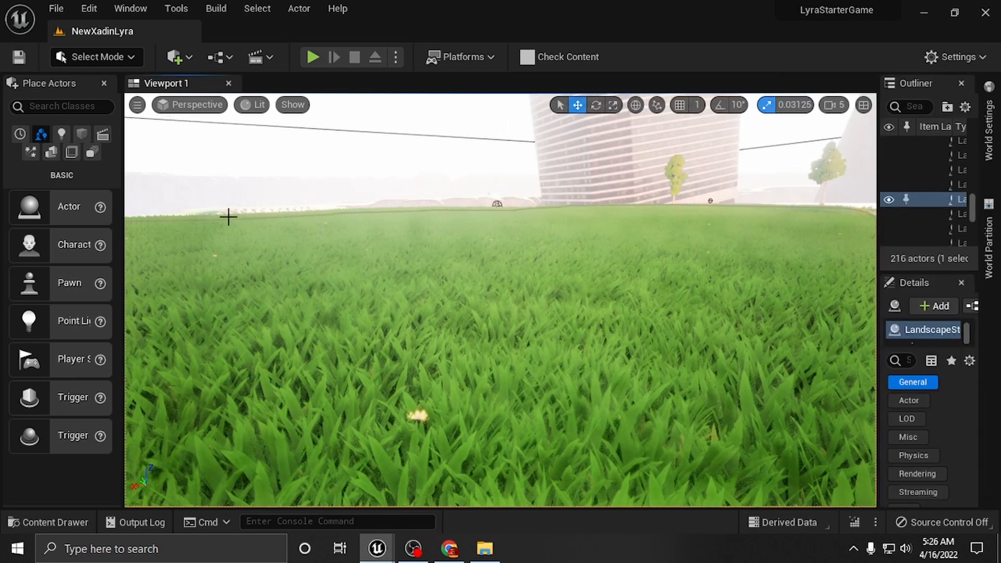
left_click(52, 15)
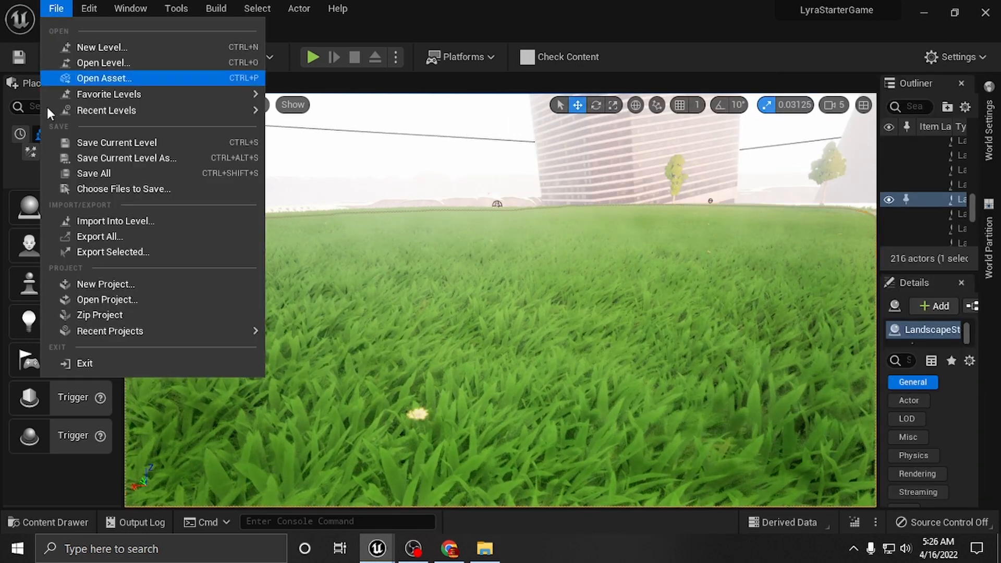
left_click(81, 174)
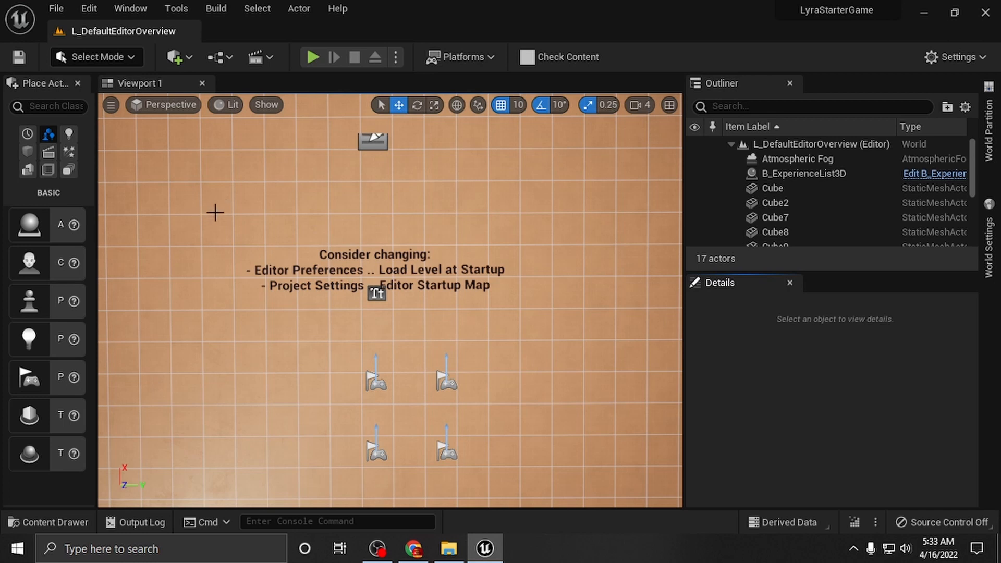
right_click_drag(200, 233, 199, 234)
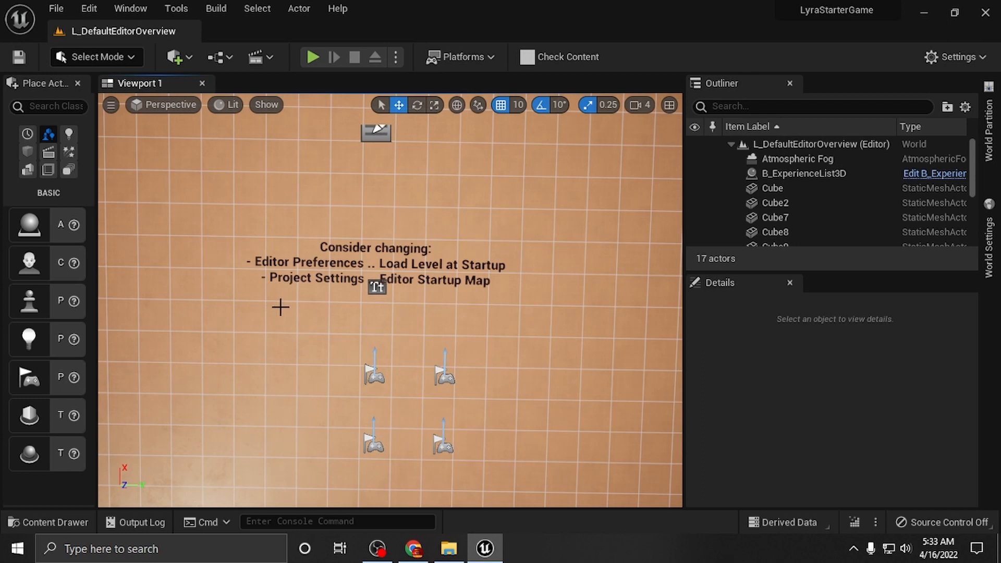
scroll(280, 307, "up", 4)
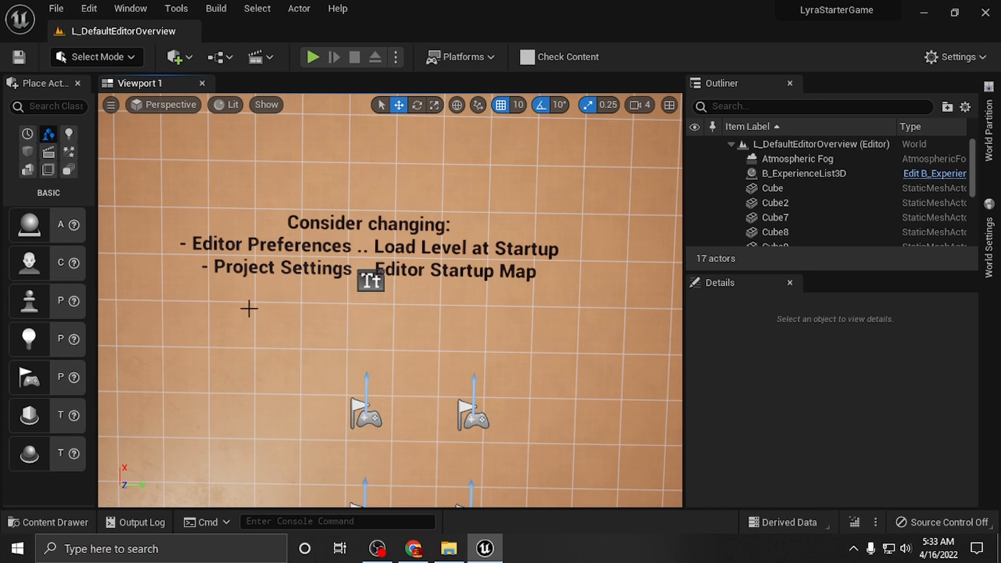
Open the Maps & Modes page of the Project Settings in a maximized window.
left_click(61, 13)
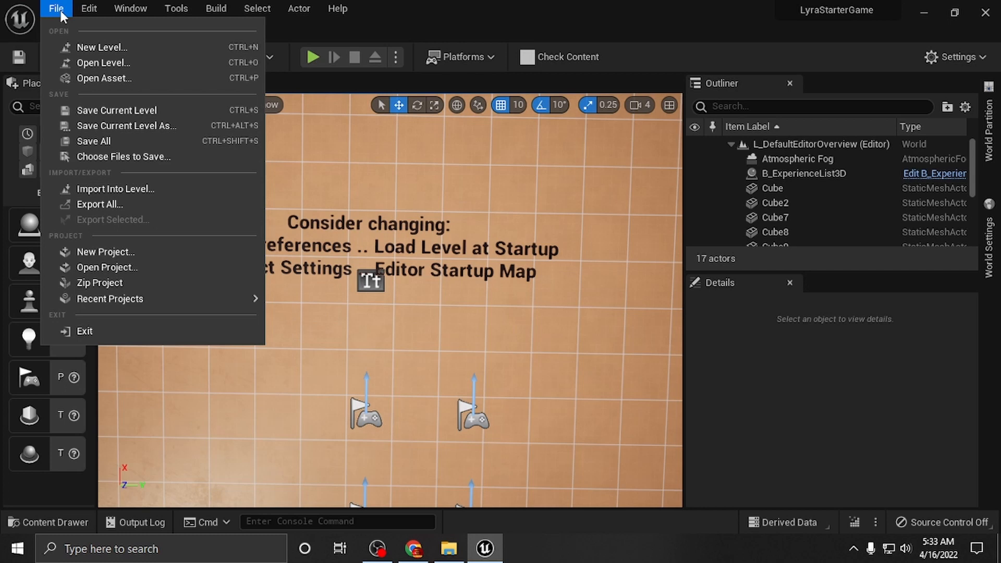
mouse_move(87, 11)
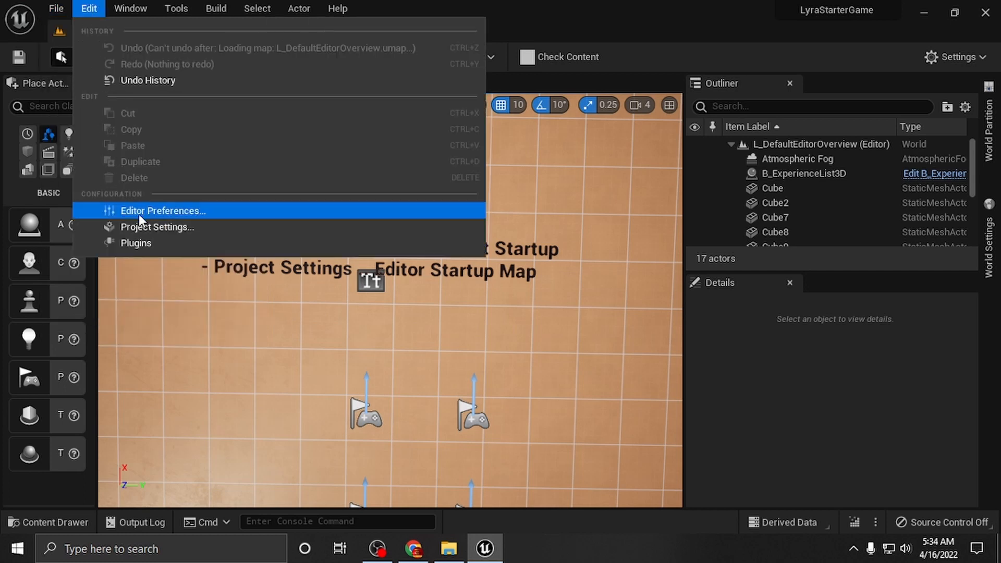
left_click(142, 228)
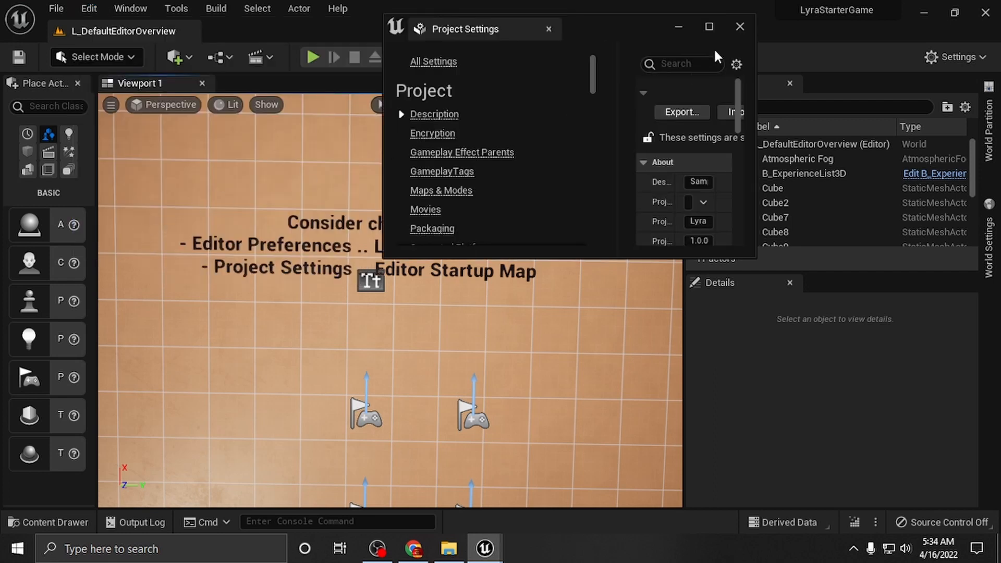
left_click(709, 27)
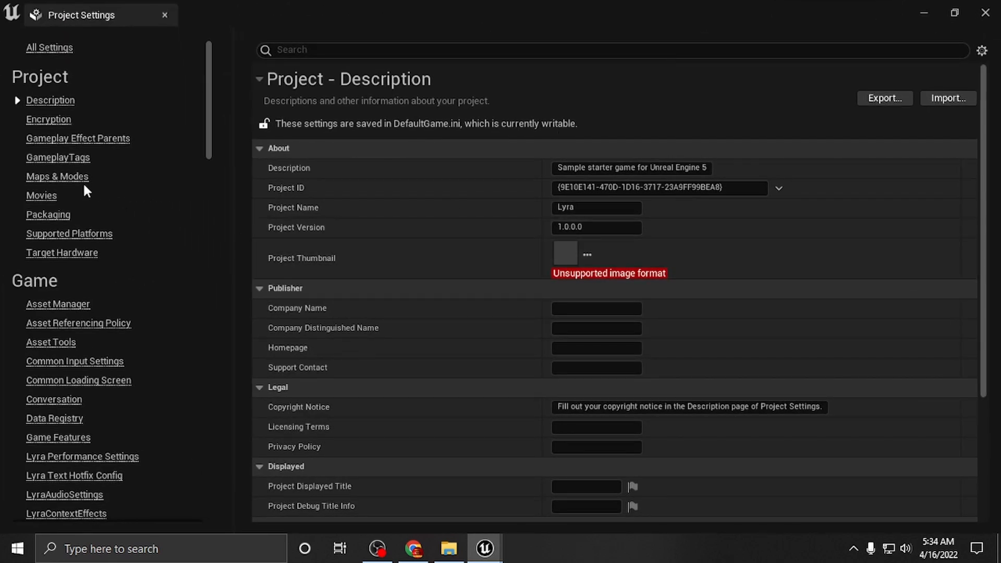
left_click(82, 180)
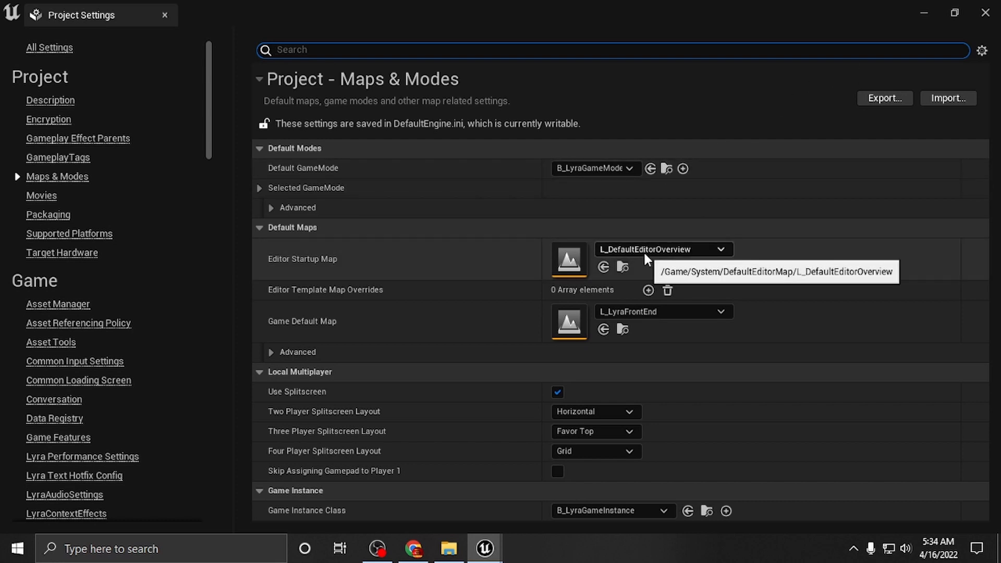
left_click_drag(671, 17, 417, 106)
left_click(556, 97)
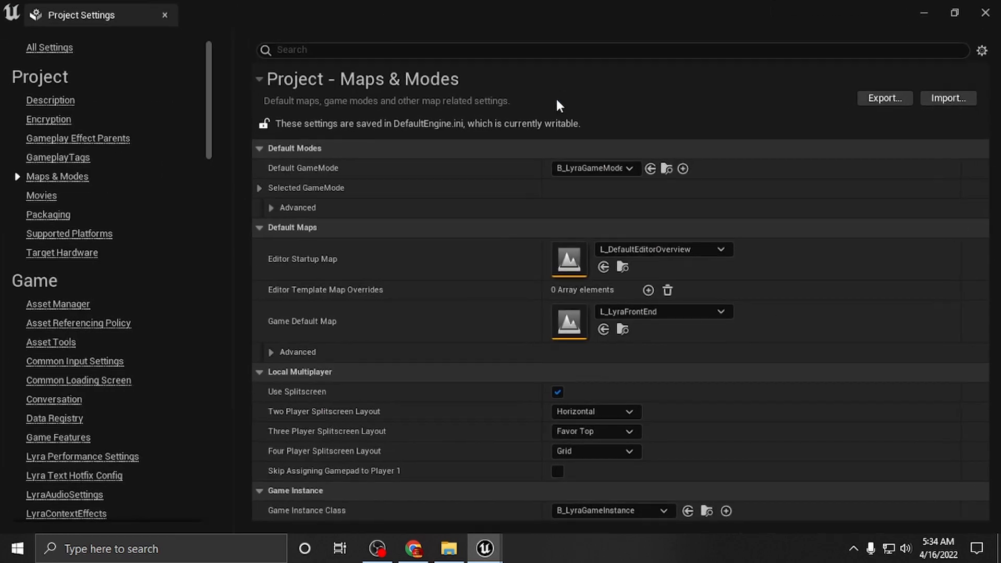
Set the project's Editor Startup Map to L_ShooterGym.
left_click(648, 249)
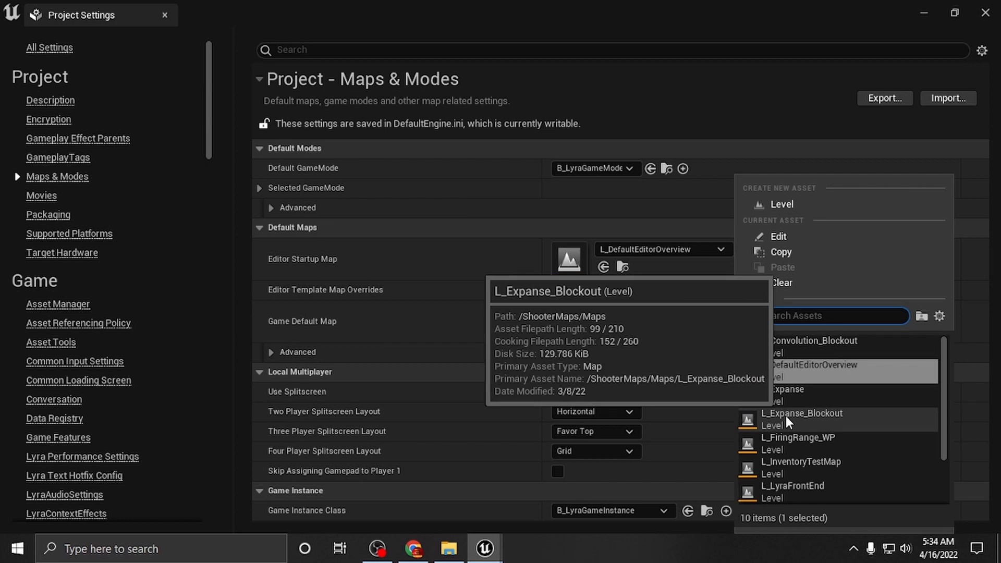
scroll(784, 414, "down", 1)
scroll(786, 415, "down", 1)
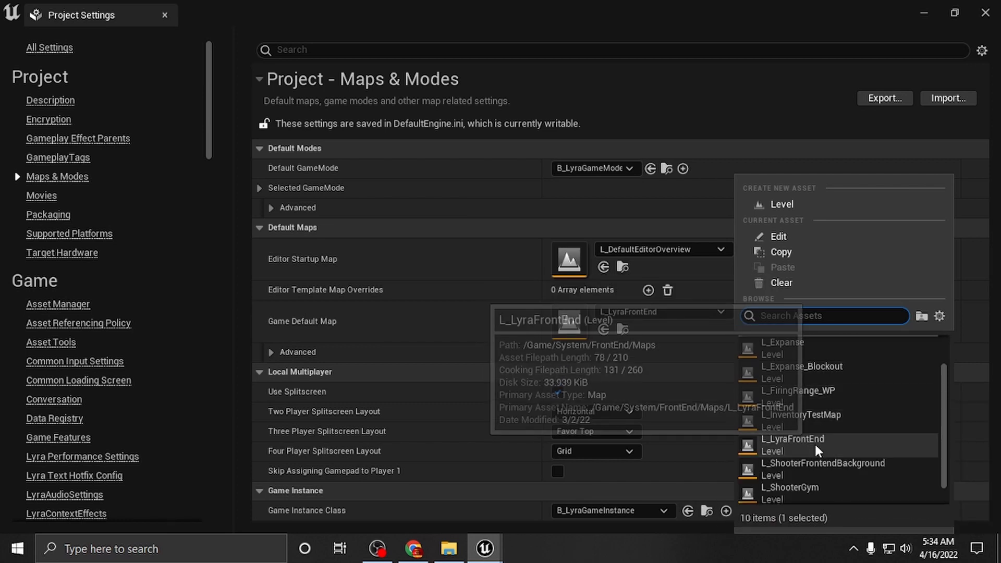
scroll(793, 440, "down", 1)
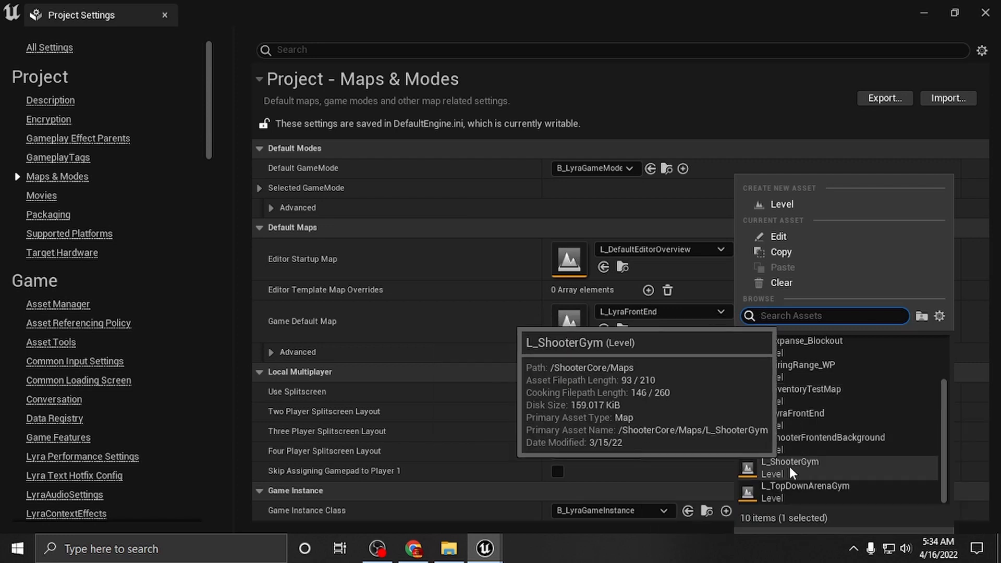
left_click(789, 465)
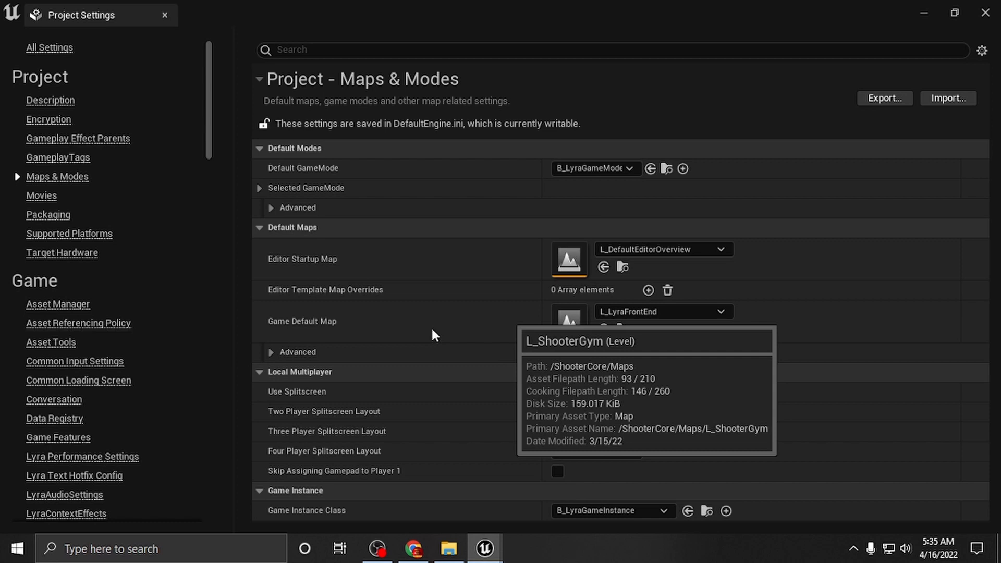
left_click(543, 336)
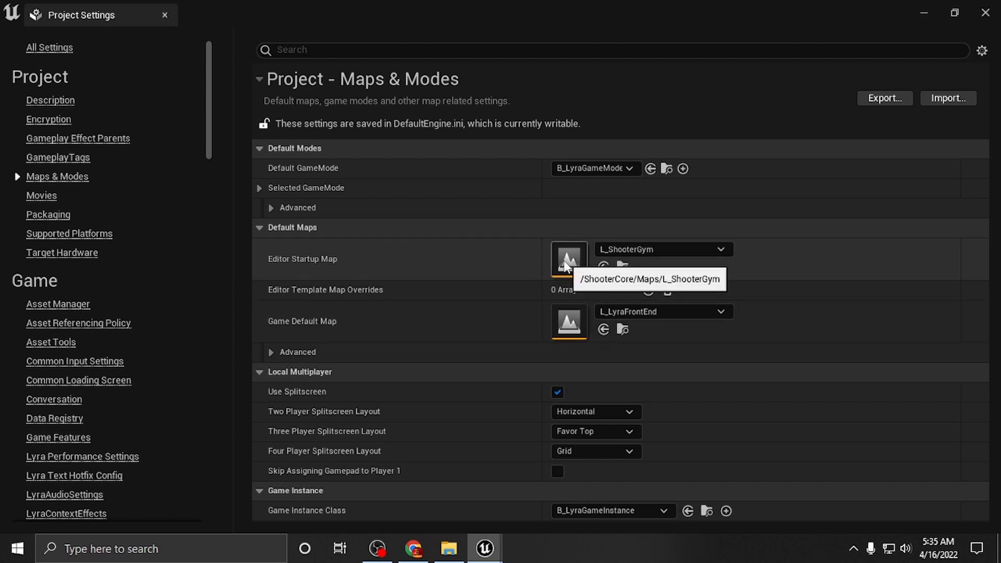
Open the L_ShooterGym level, put the settings window away and survey the whole arena in the viewport.
left_click(927, 13)
right_click_drag(444, 294, 491, 292)
scroll(432, 299, "down", 10)
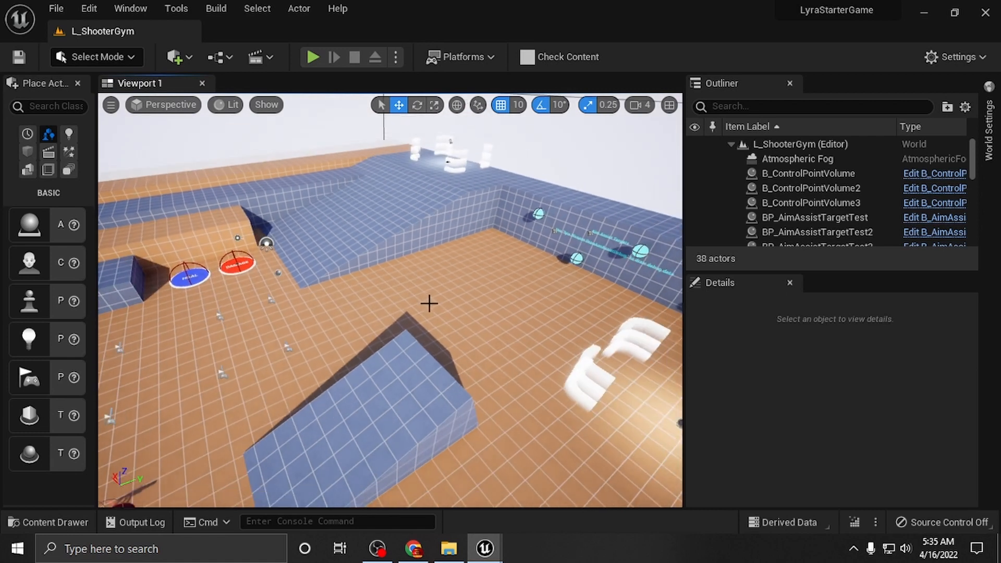
scroll(432, 299, "down", 4)
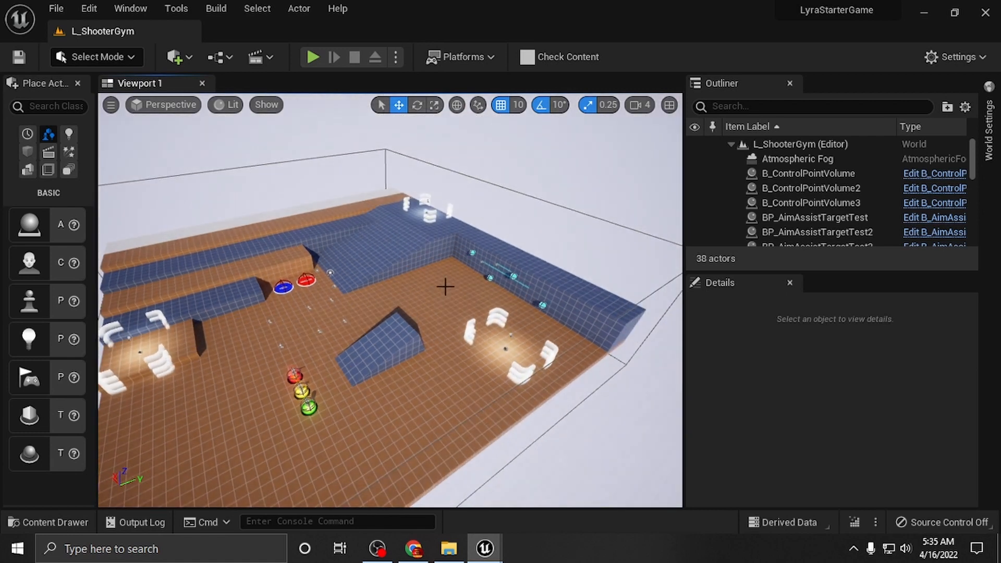
right_click_drag(445, 287, 391, 304)
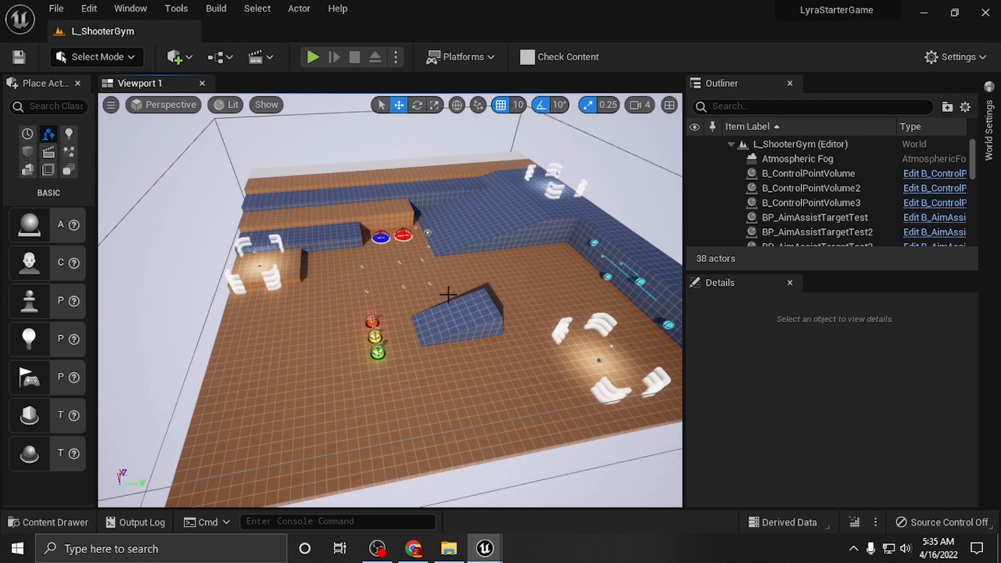
right_click_drag(294, 370, 334, 361)
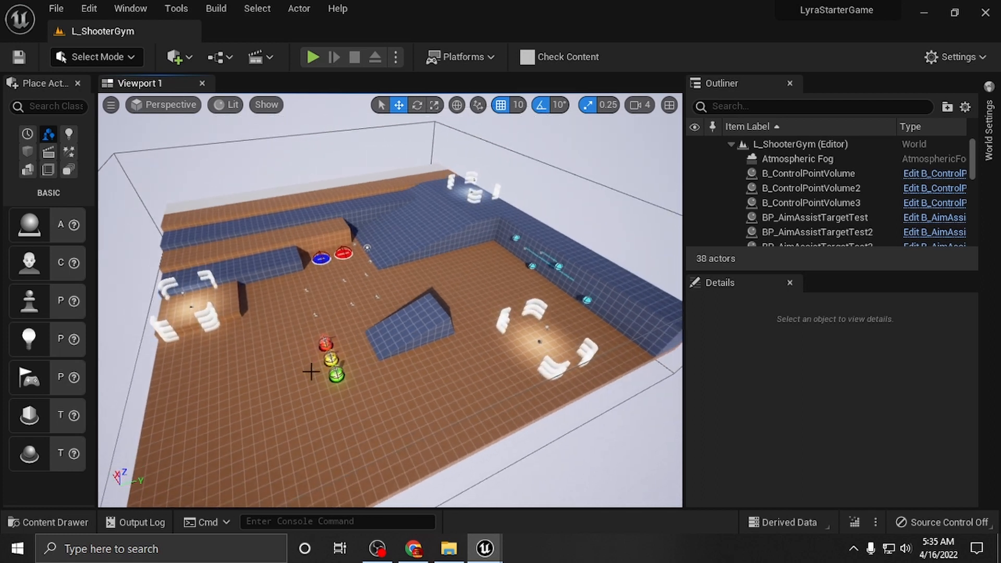
right_click_drag(416, 353, 351, 391)
right_click_drag(396, 332, 397, 332)
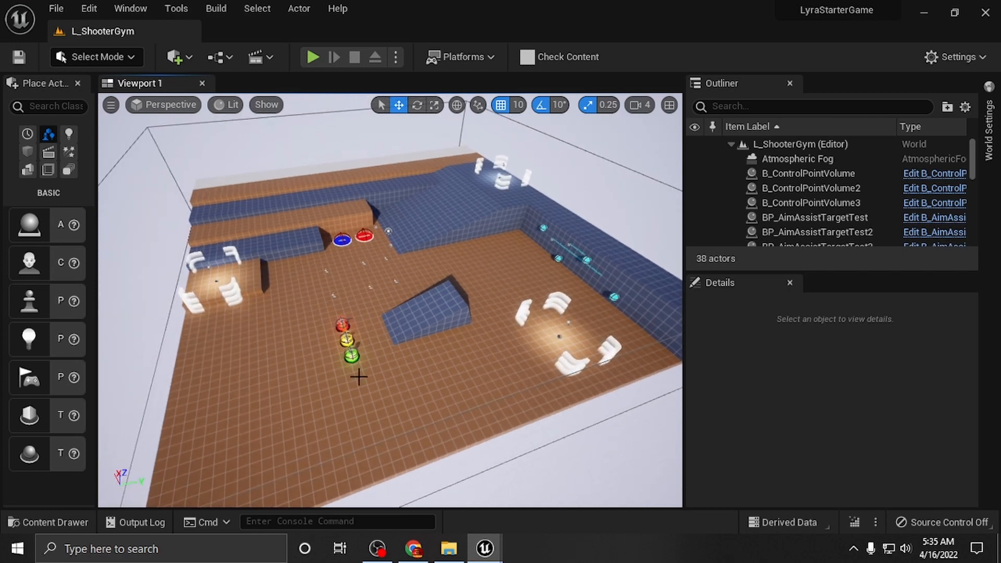
Examine the three coloured spawner pads and the blue and red gameplay effect pads up close.
scroll(355, 368, "up", 10)
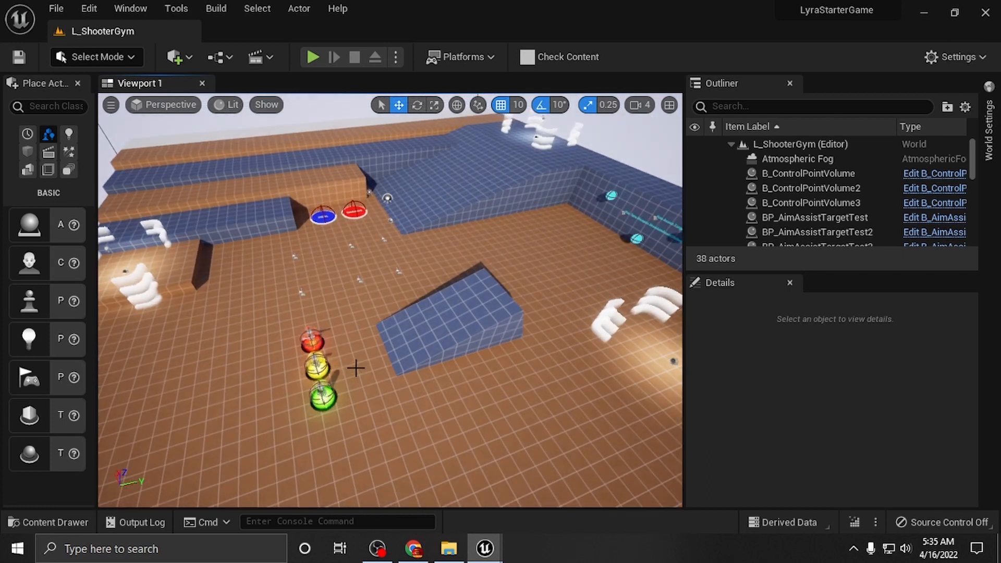
right_click_drag(356, 368, 338, 362)
scroll(373, 339, "down", 3)
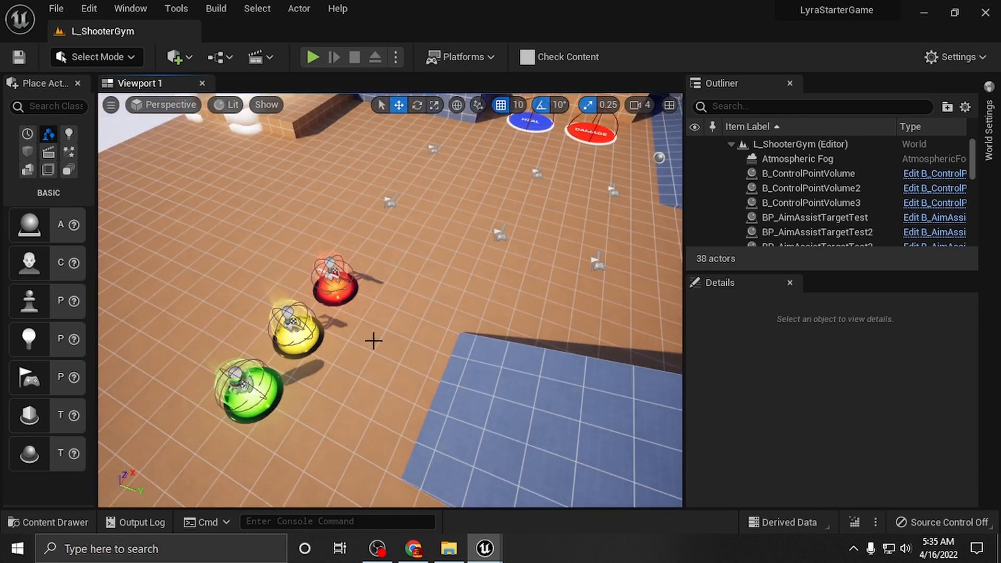
scroll(326, 364, "up", 5)
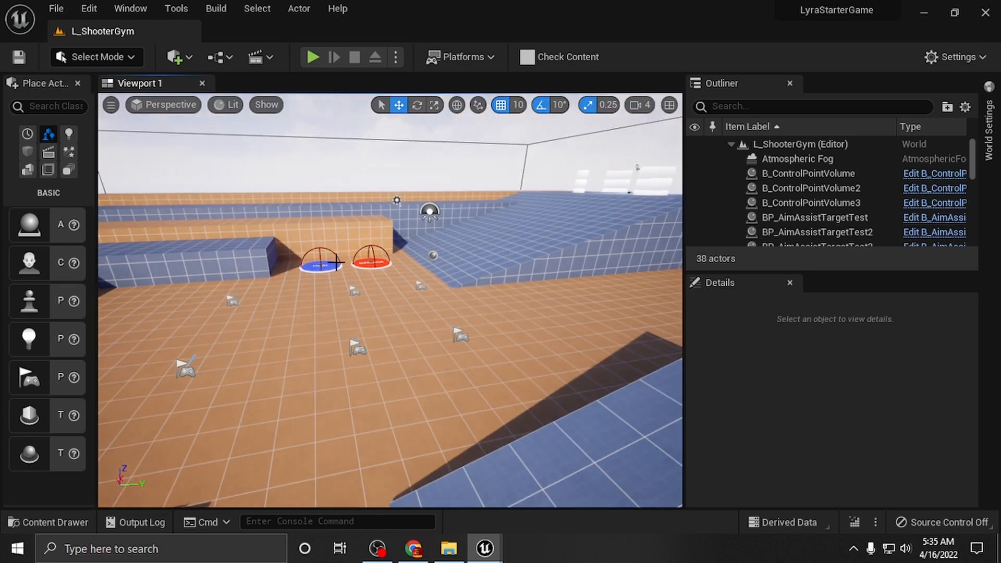
left_click(321, 266)
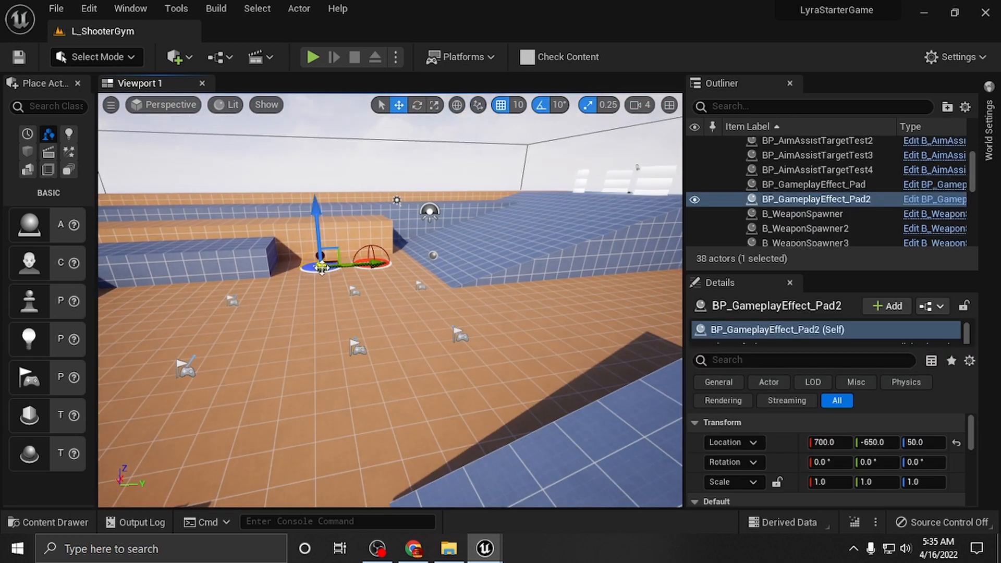
left_click(371, 259)
key("f")
right_click_drag(398, 323, 391, 360)
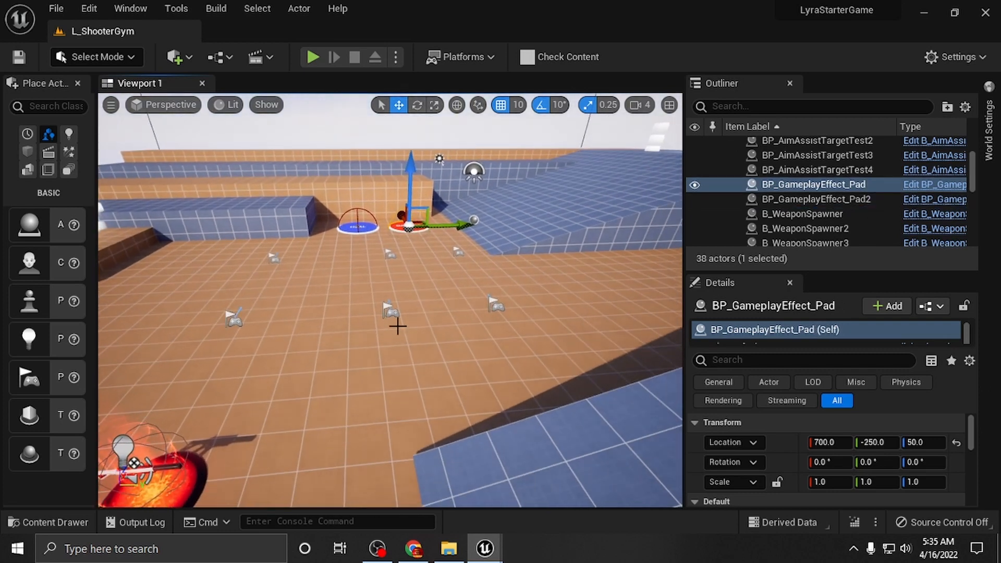
Select the first control point volume and inspect the control points around the arena.
right_click_drag(411, 315, 321, 267)
scroll(402, 344, "down", 8)
left_click(284, 198)
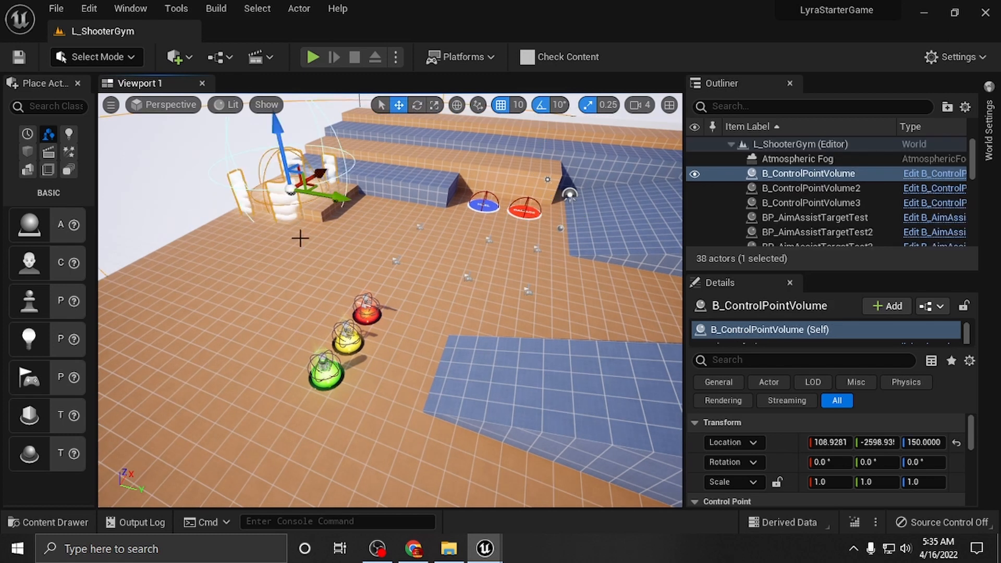
key("f")
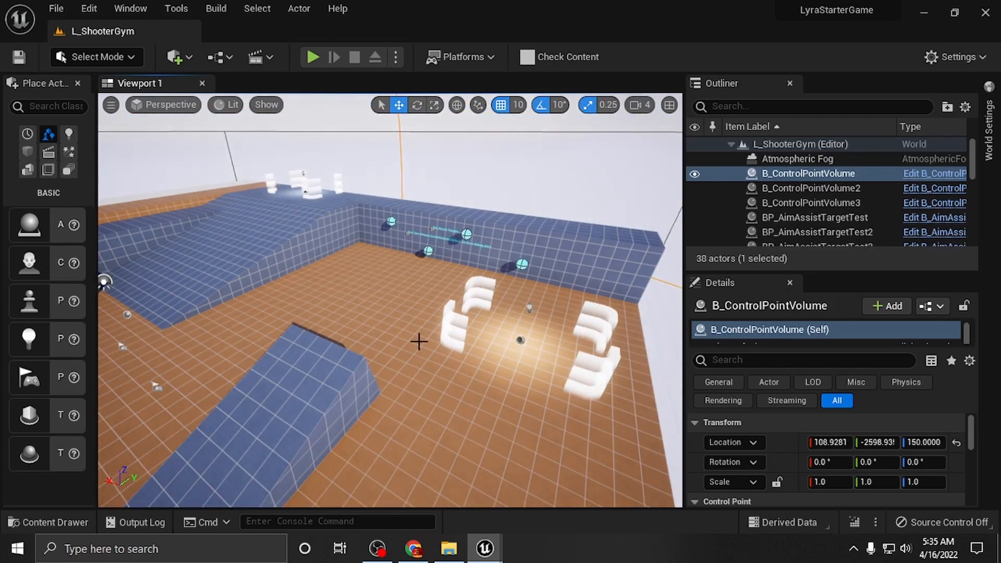
right_click_drag(556, 304, 472, 287)
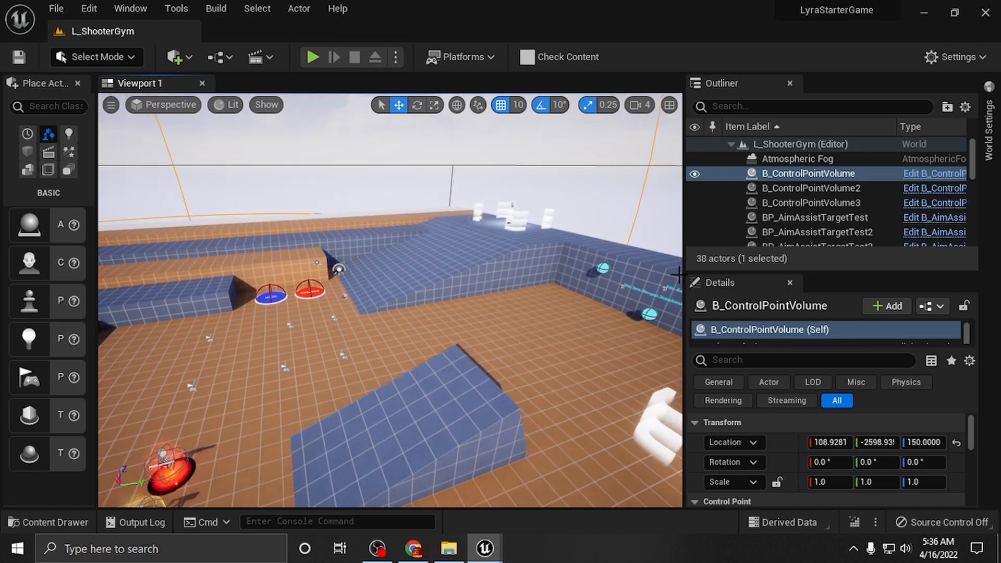
Widen the viewport and bring the entire shooter gym floor into view.
left_click_drag(684, 270, 833, 270)
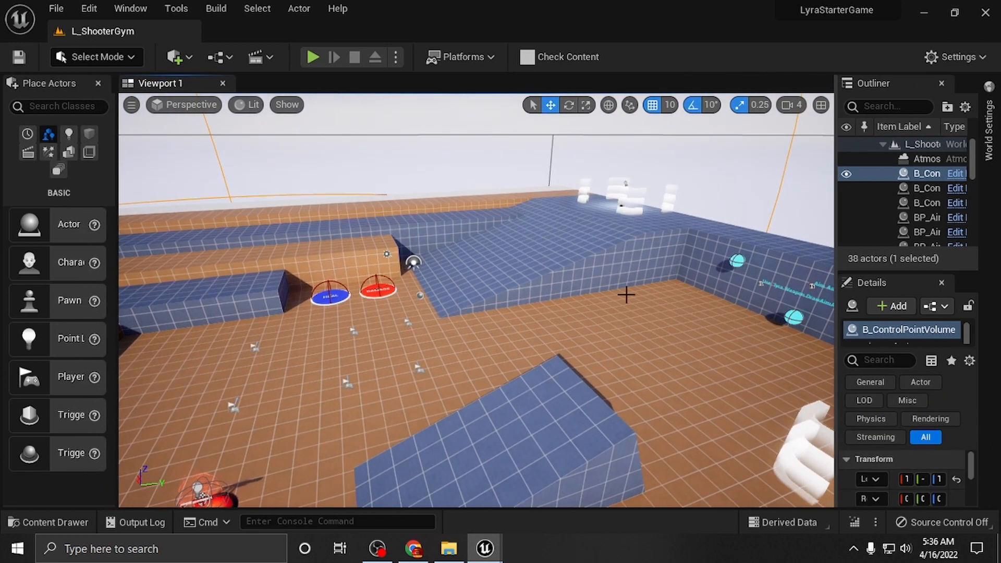
right_click_drag(625, 292, 553, 287)
scroll(502, 297, "down", 8)
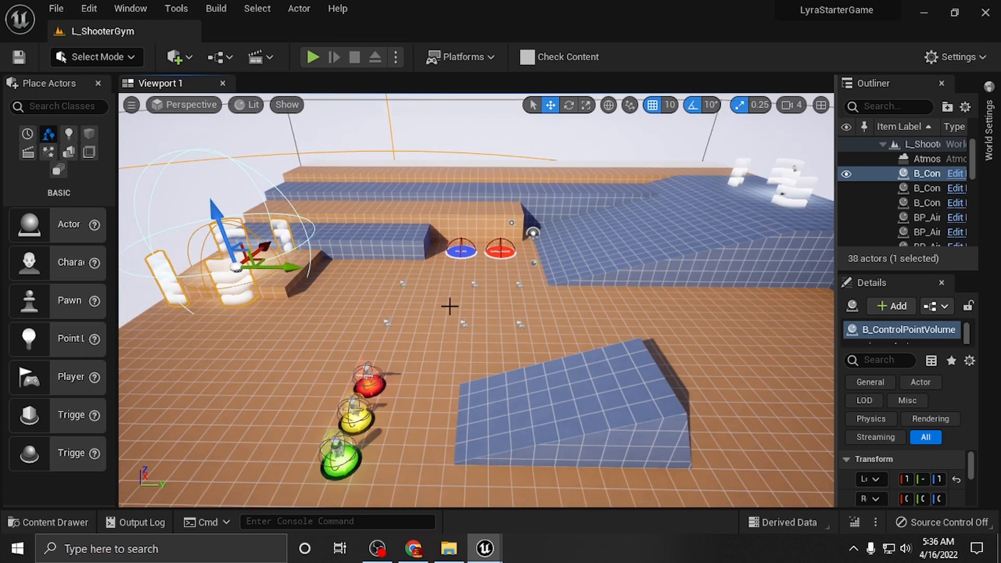
scroll(439, 321, "down", 4)
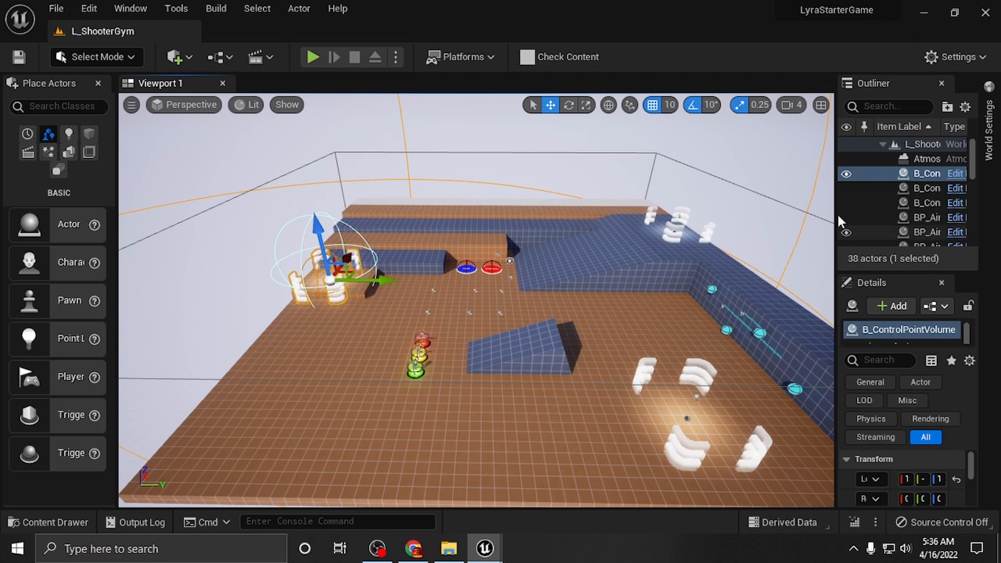
Select all actors of the level in the Outliner, from Atmospheric Fog through TextRenderActor3.
left_click(929, 157)
left_click_drag(969, 157, 977, 249)
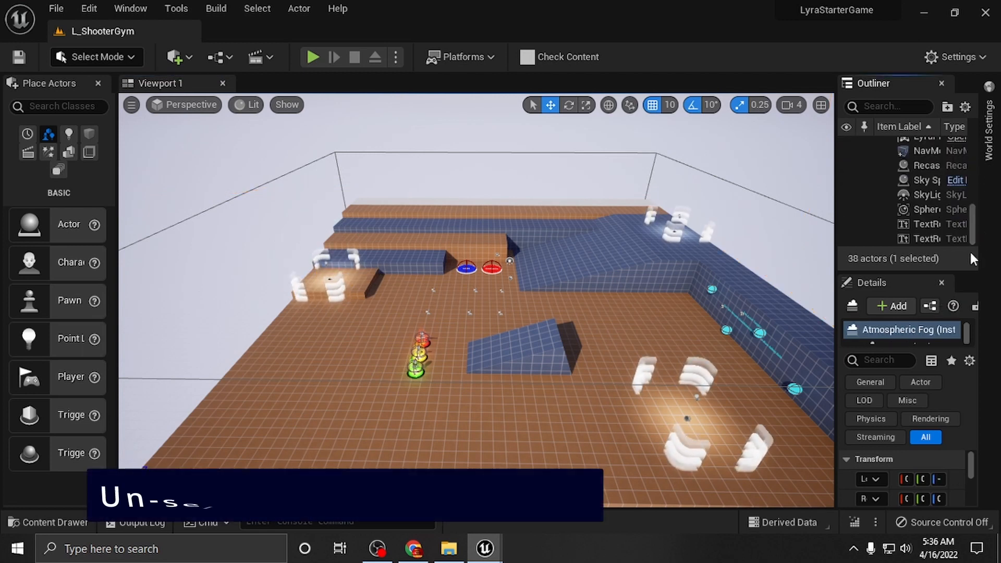
left_click(938, 238, "shift")
scroll(934, 221, "up", 2)
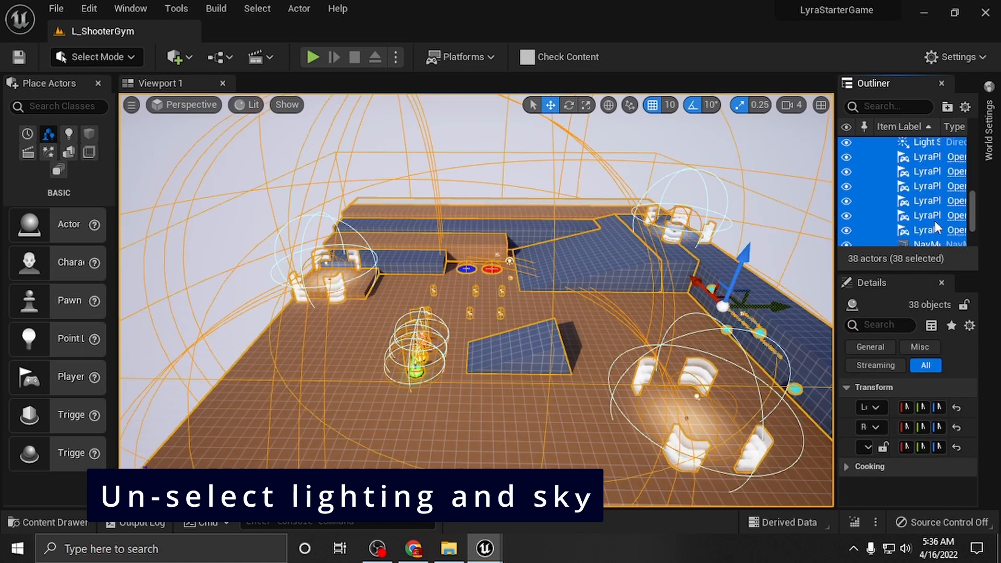
scroll(934, 221, "up", 5)
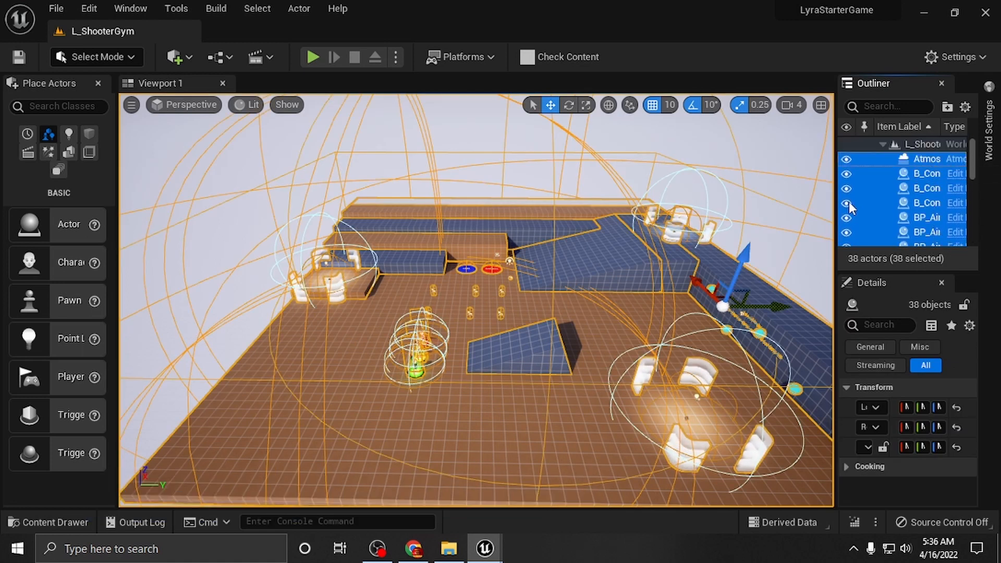
Widen the Outliner and remove Atmospheric Fog, Sky Sphere and SkyLight from the actor selection.
left_click_drag(836, 208, 652, 243)
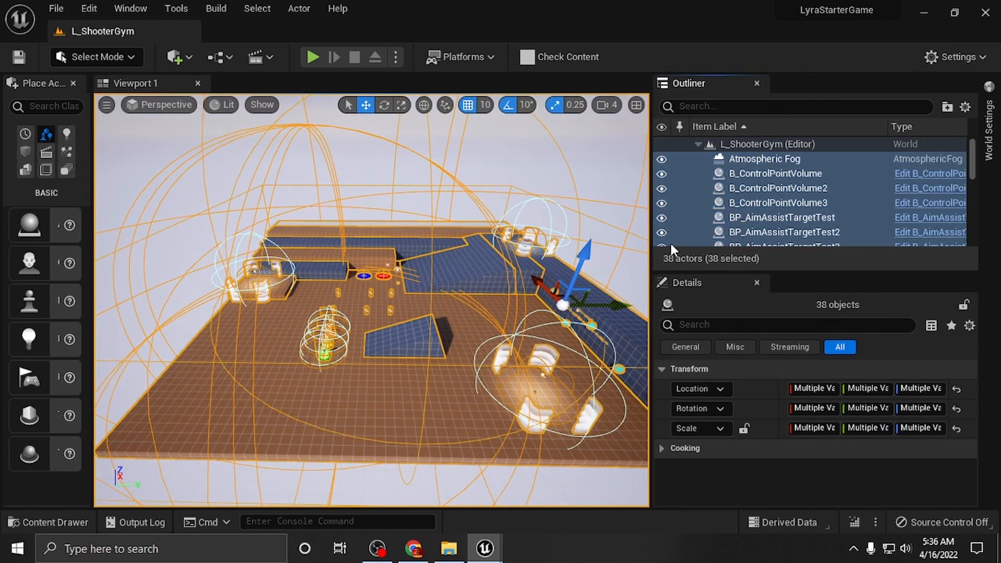
left_click(776, 160, "ctrl")
scroll(784, 161, "down", 5)
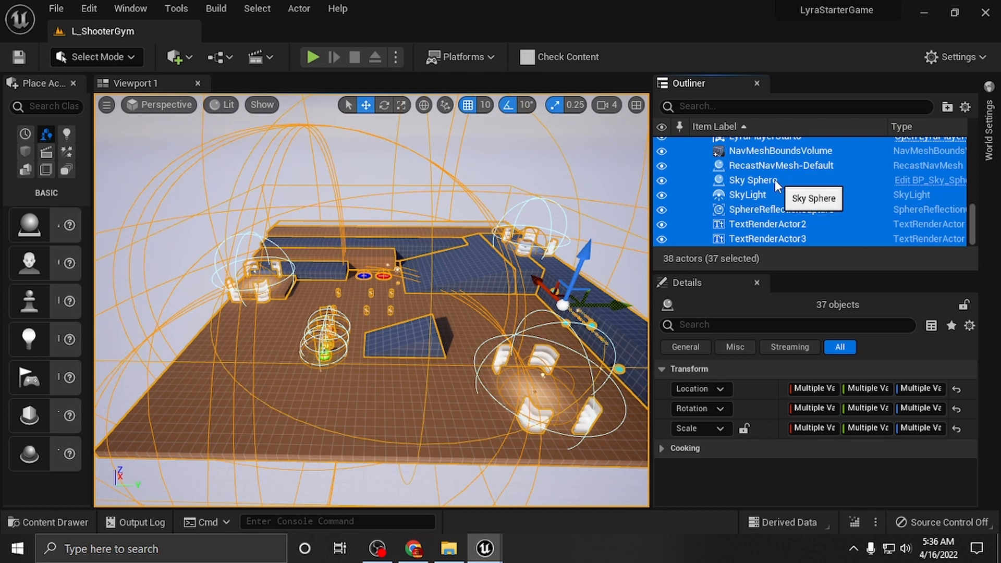
left_click(758, 179, "ctrl")
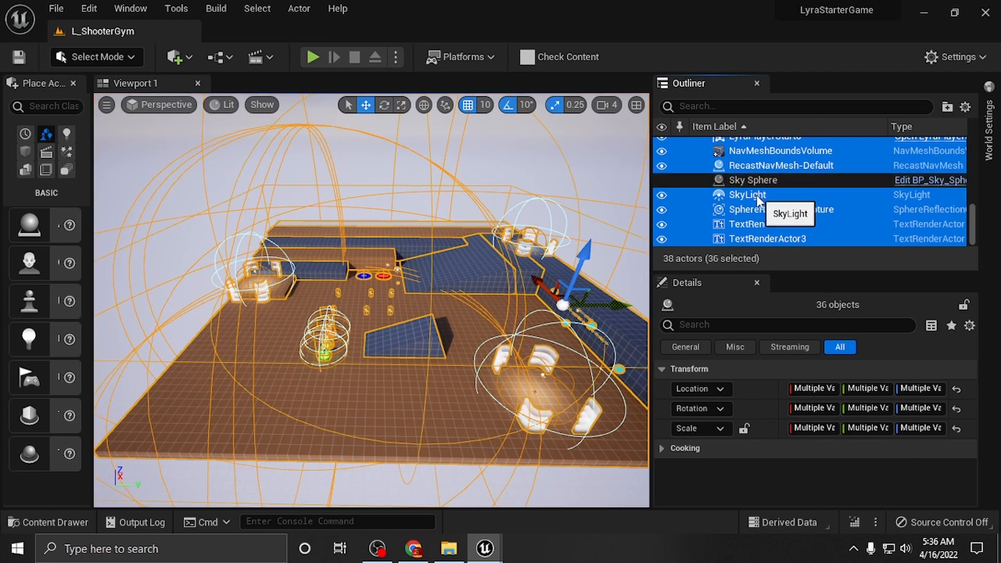
left_click(756, 196, "ctrl")
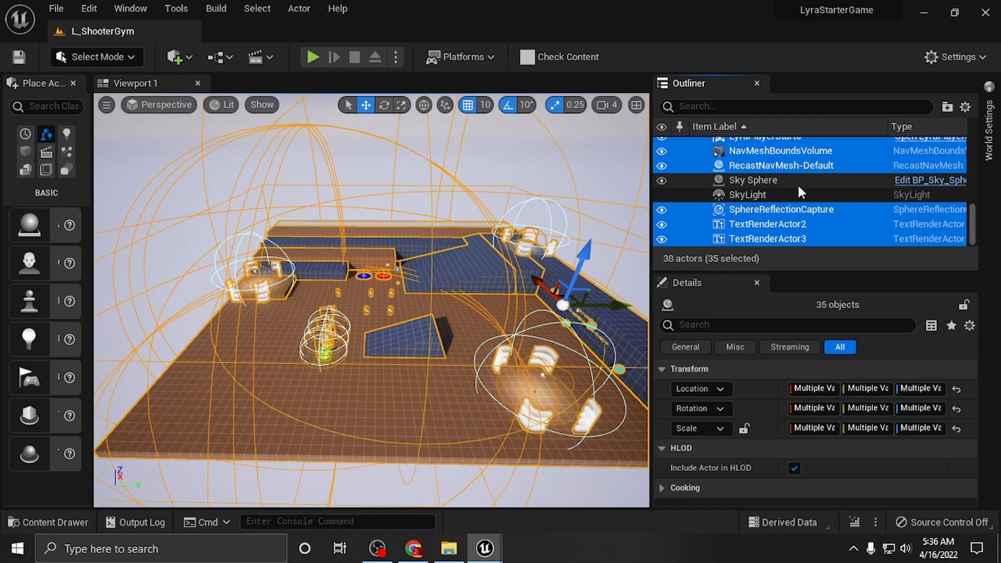
Remove the Light Source directional light from the actor selection.
scroll(810, 210, "up", 1)
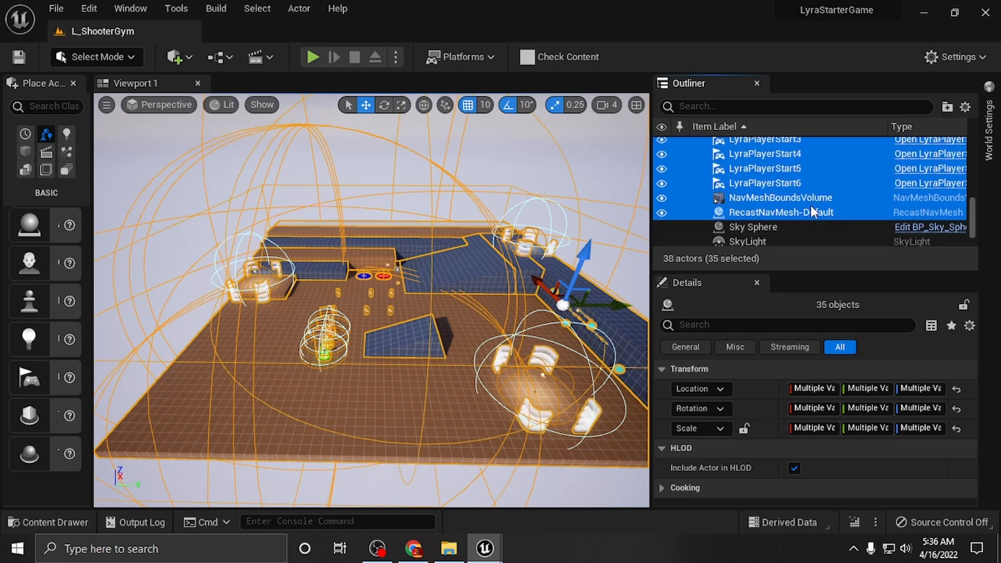
scroll(811, 208, "up", 2)
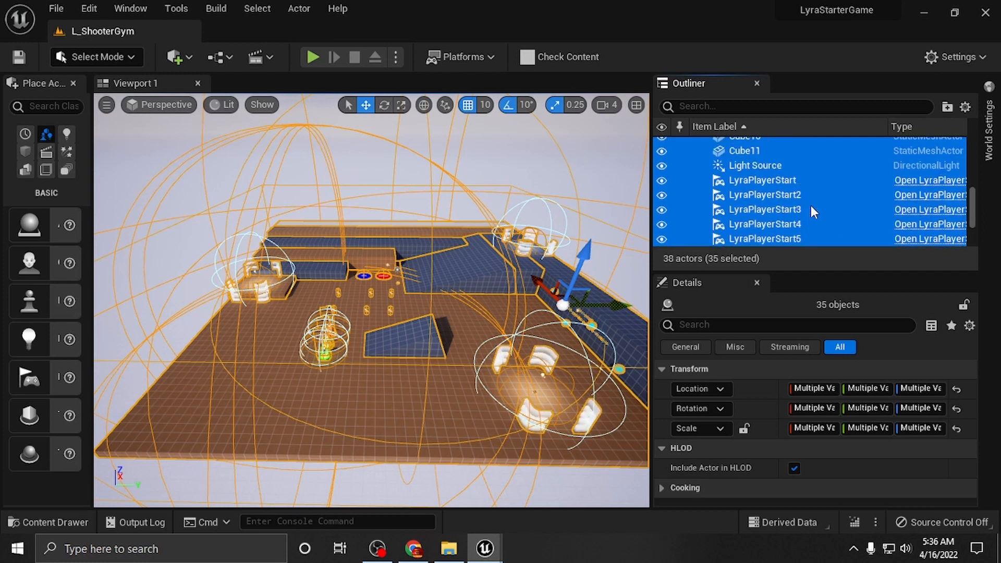
left_click(774, 165, "ctrl")
scroll(774, 164, "down", 3)
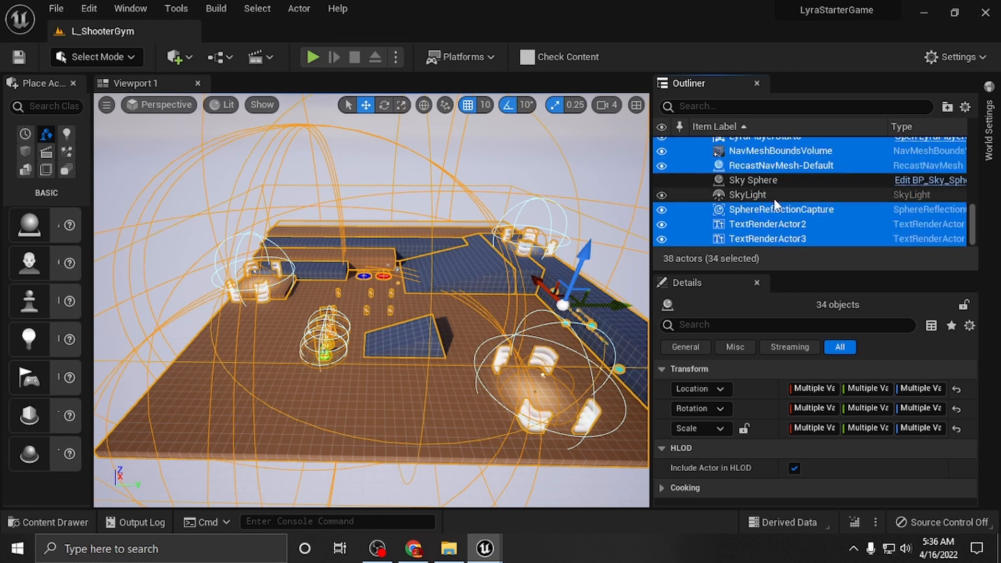
Review the whole Outliner list to check which actors are selected and that the sky and lighting actors are left out.
scroll(775, 215, "up", 2)
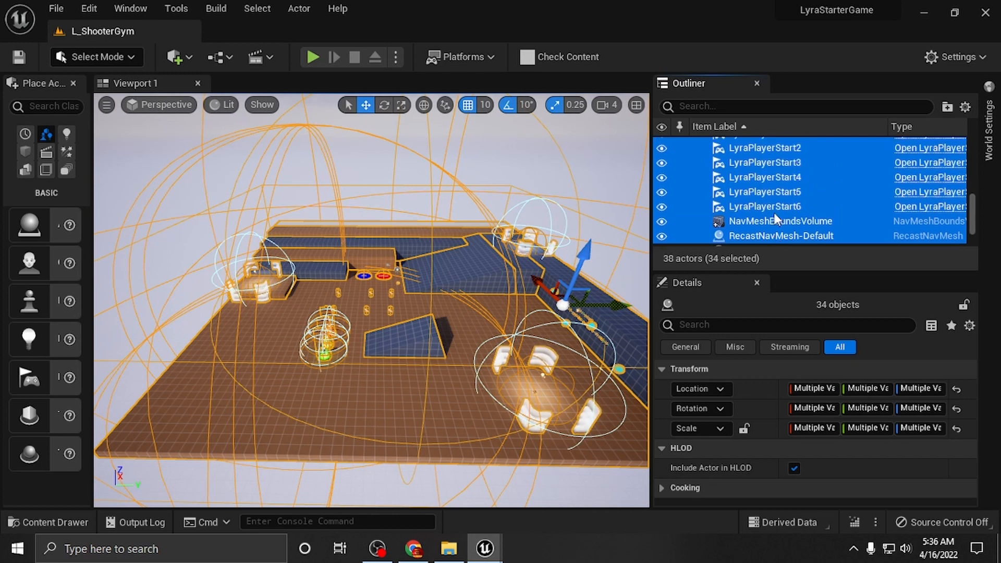
scroll(774, 219, "down", 1)
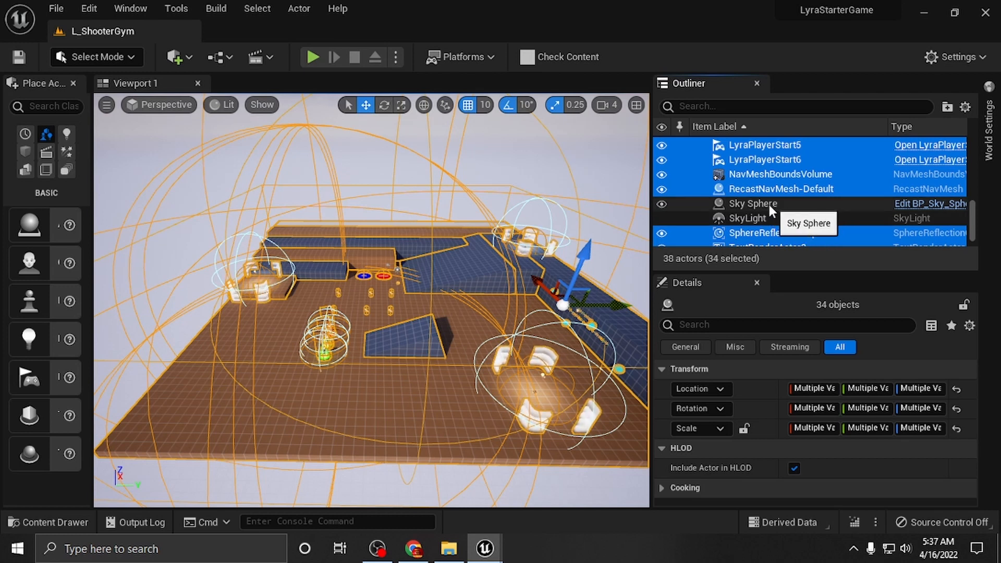
scroll(756, 207, "down", 1)
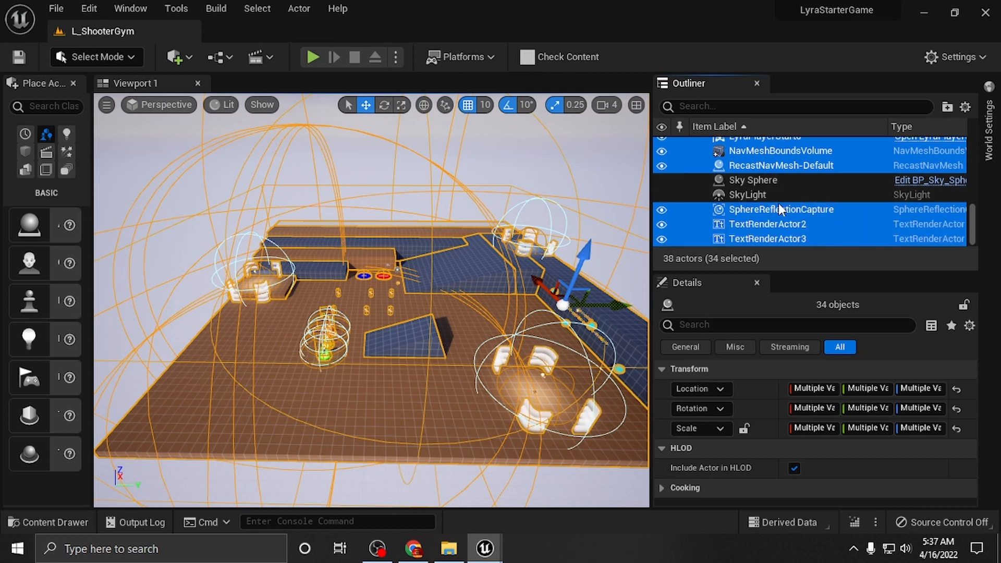
scroll(778, 202, "up", 4)
scroll(777, 204, "up", 3)
scroll(778, 204, "up", 6)
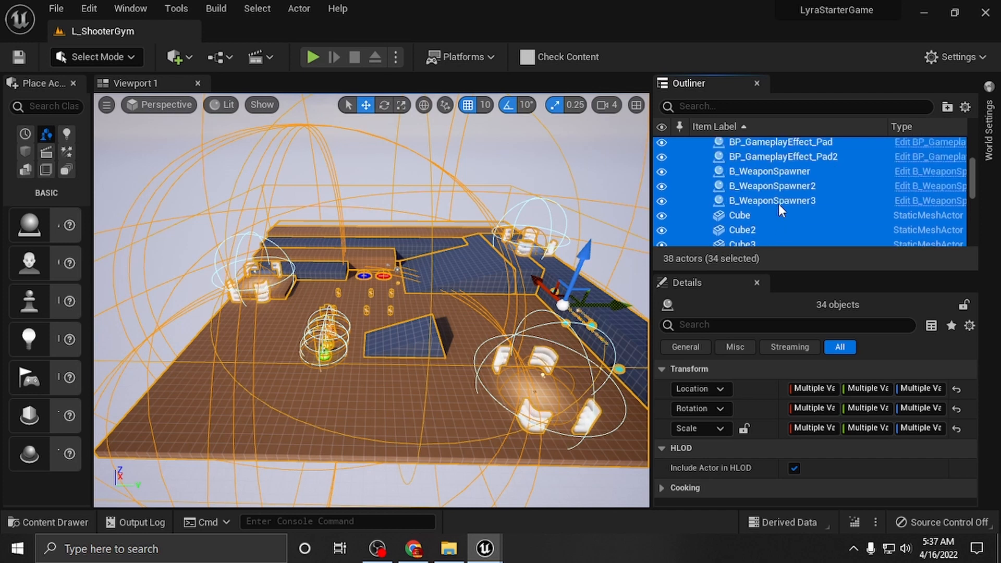
scroll(789, 202, "up", 5)
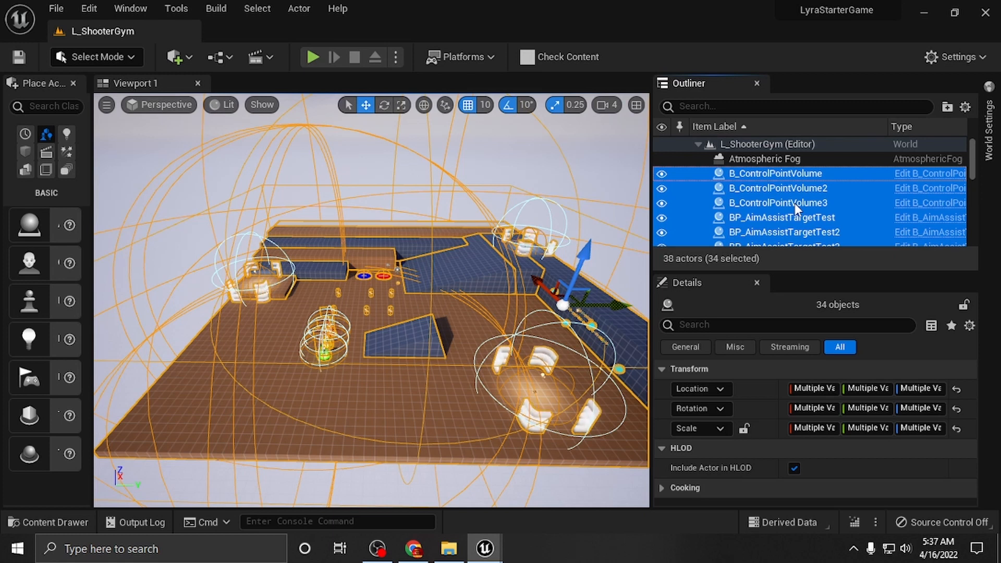
scroll(783, 172, "down", 5)
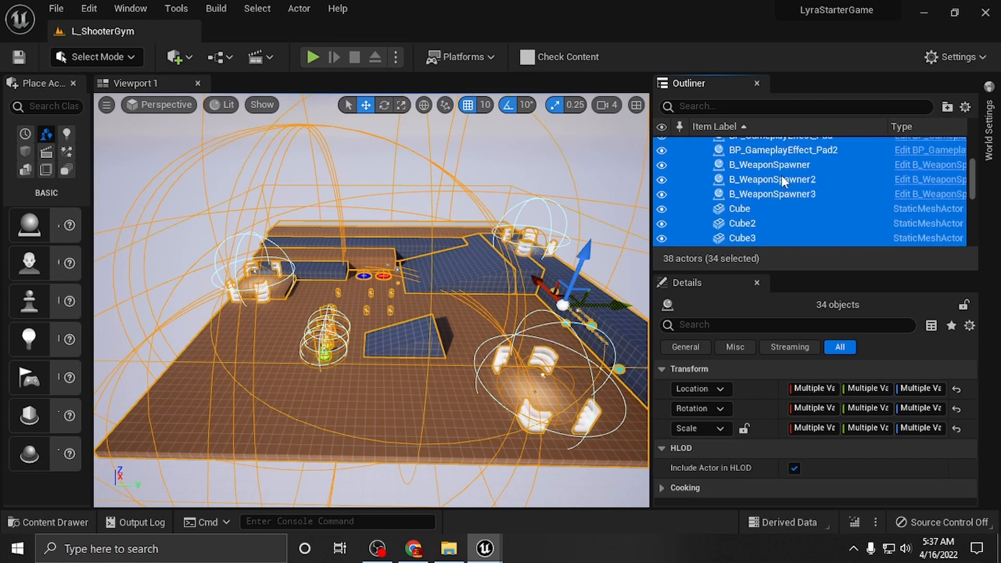
scroll(780, 176, "down", 2)
scroll(781, 176, "up", 1)
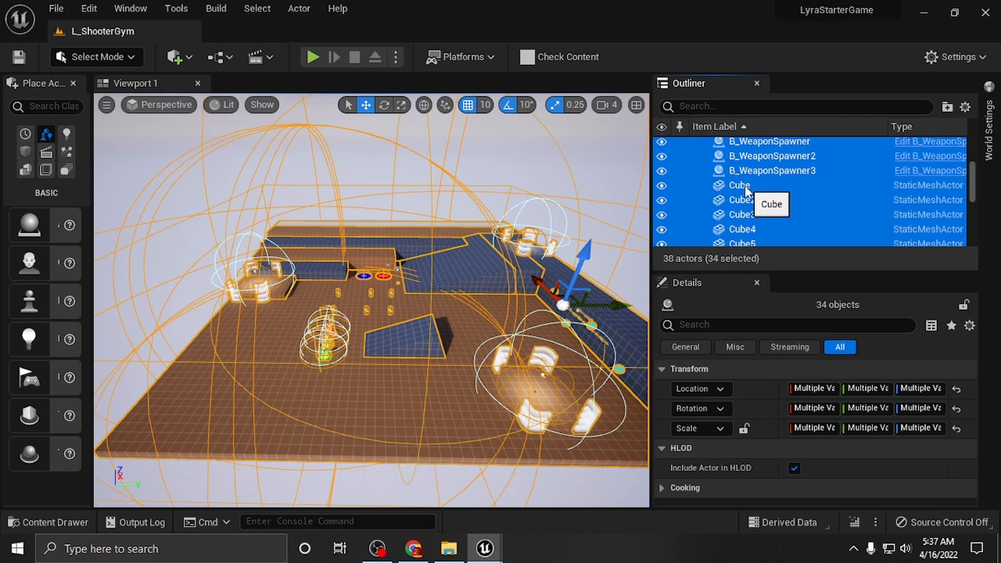
scroll(745, 186, "down", 3)
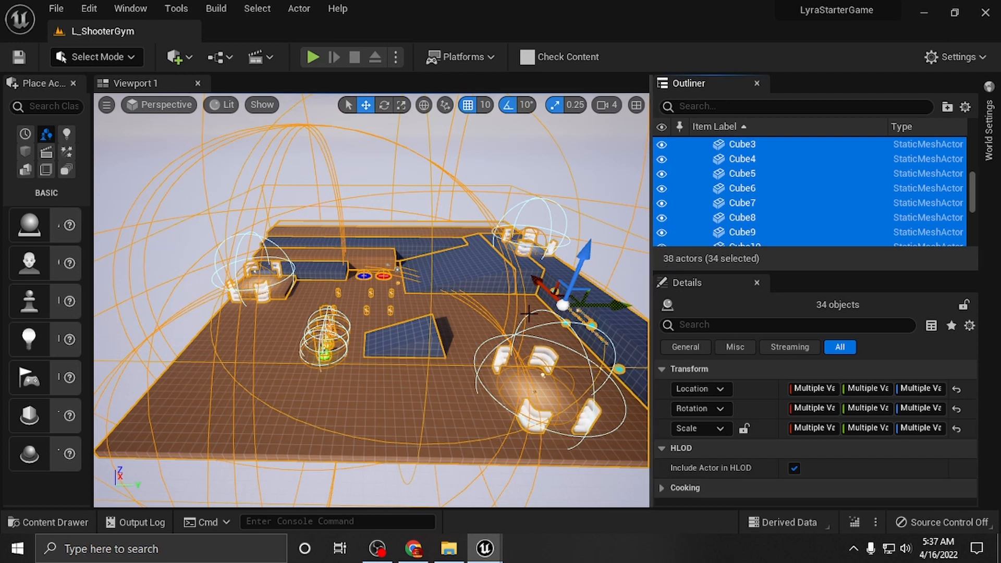
scroll(746, 208, "down", 3)
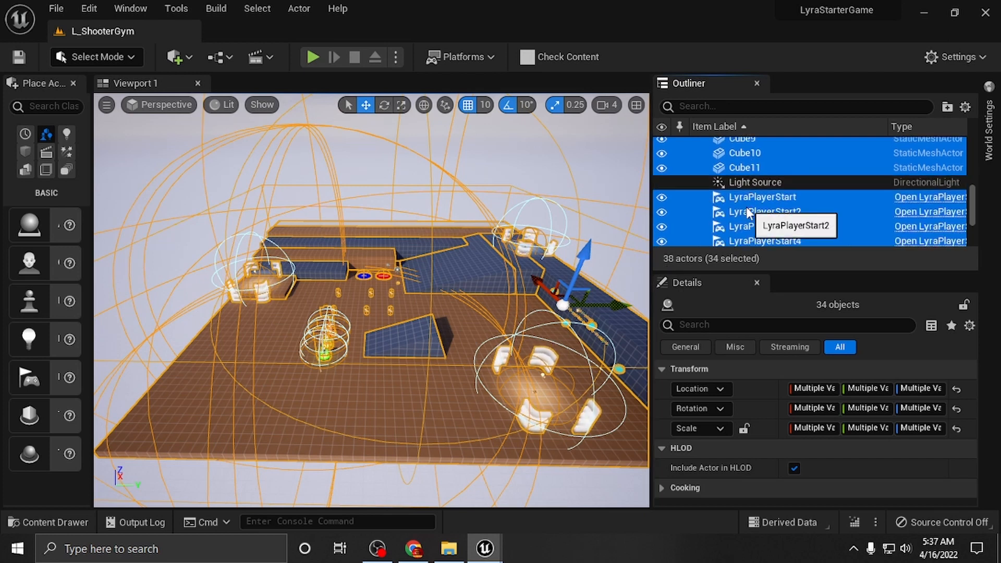
scroll(774, 209, "down", 3)
scroll(775, 210, "down", 1)
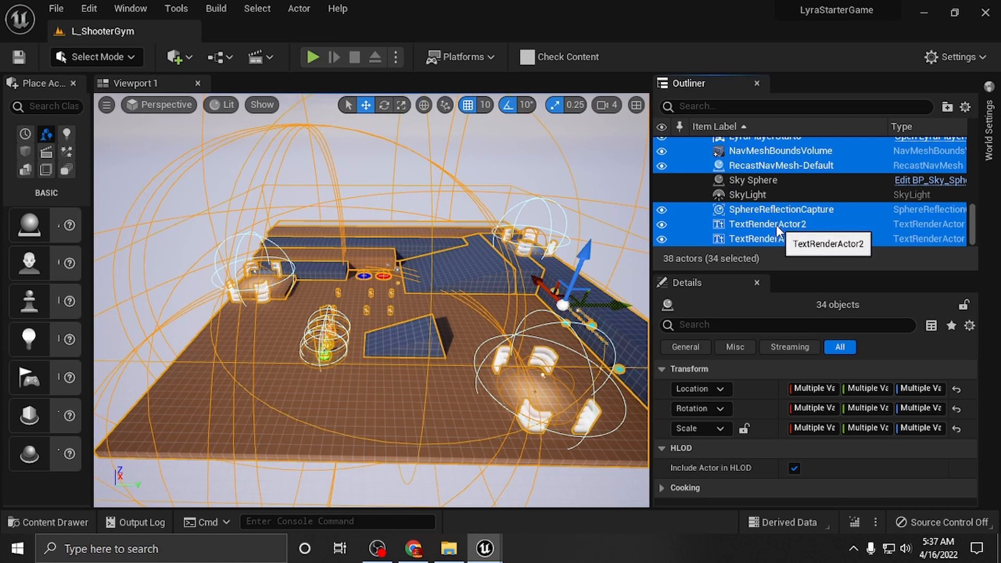
Remove SphereReflectionCapture from the selection and recheck the remaining selected actors in the Outliner.
left_click(738, 208, "ctrl")
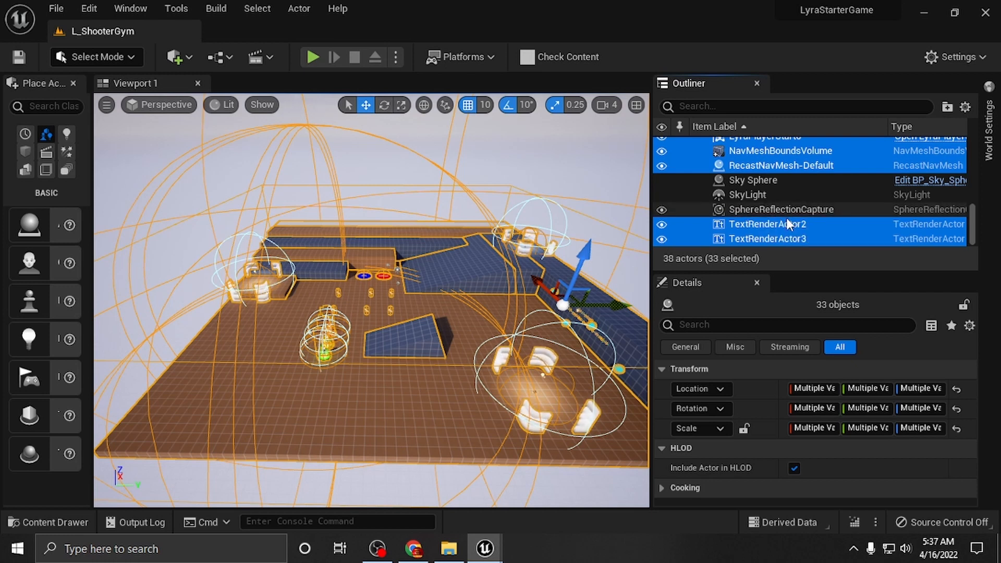
scroll(783, 224, "up", 3)
scroll(780, 218, "up", 3)
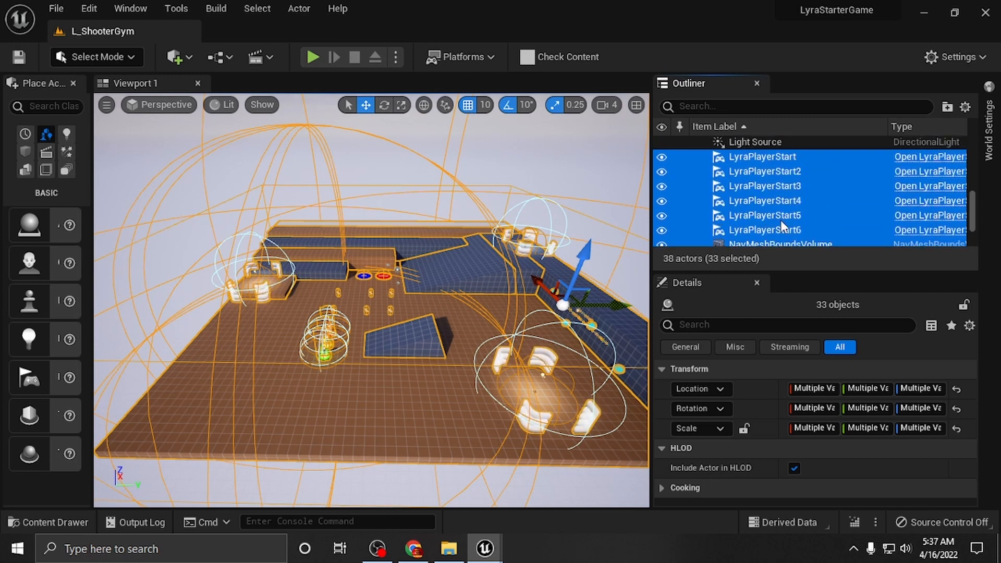
scroll(780, 220, "down", 6)
scroll(756, 201, "up", 2)
scroll(756, 201, "up", 10)
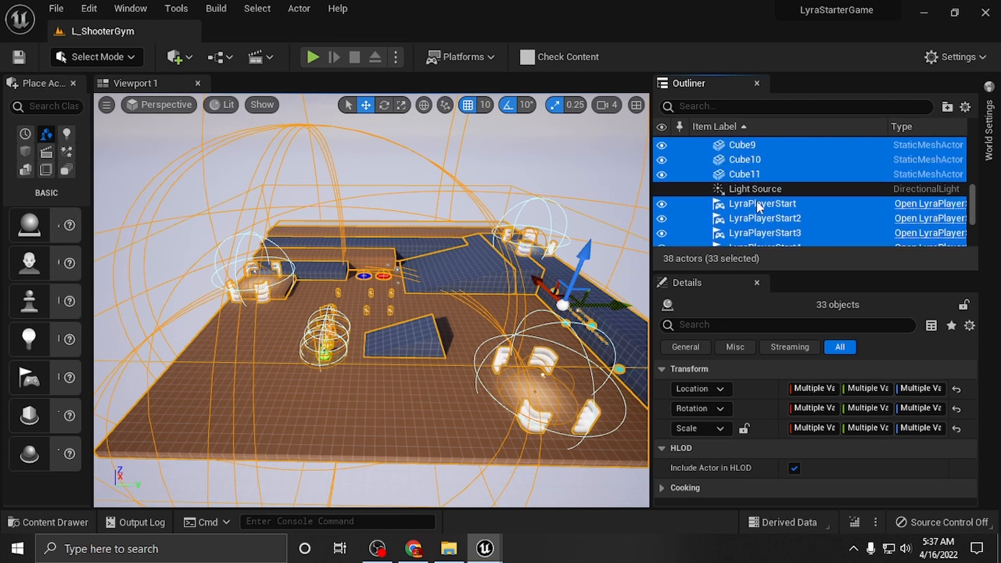
scroll(758, 201, "up", 2)
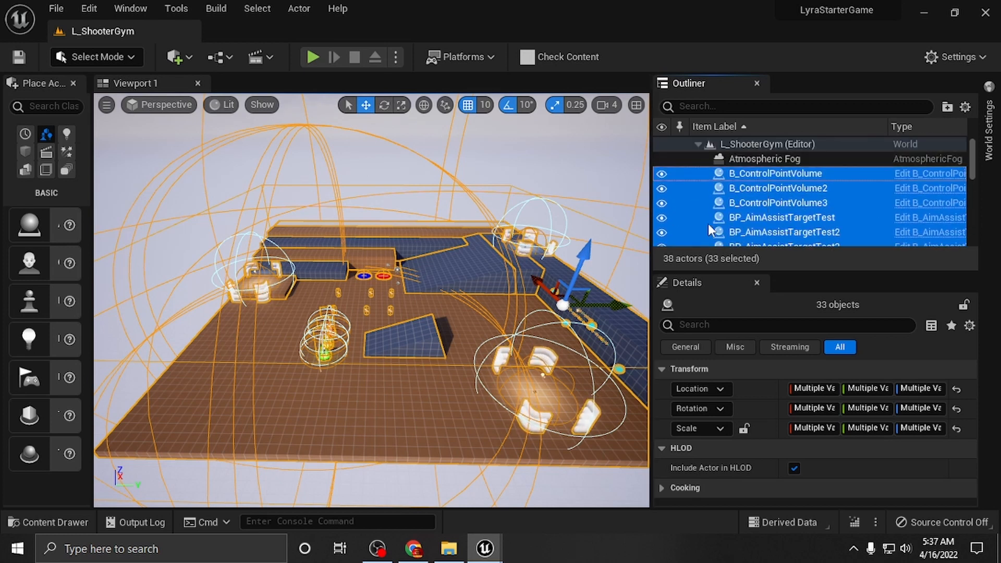
Copy the selected shooter gym actors.
right_click(752, 208)
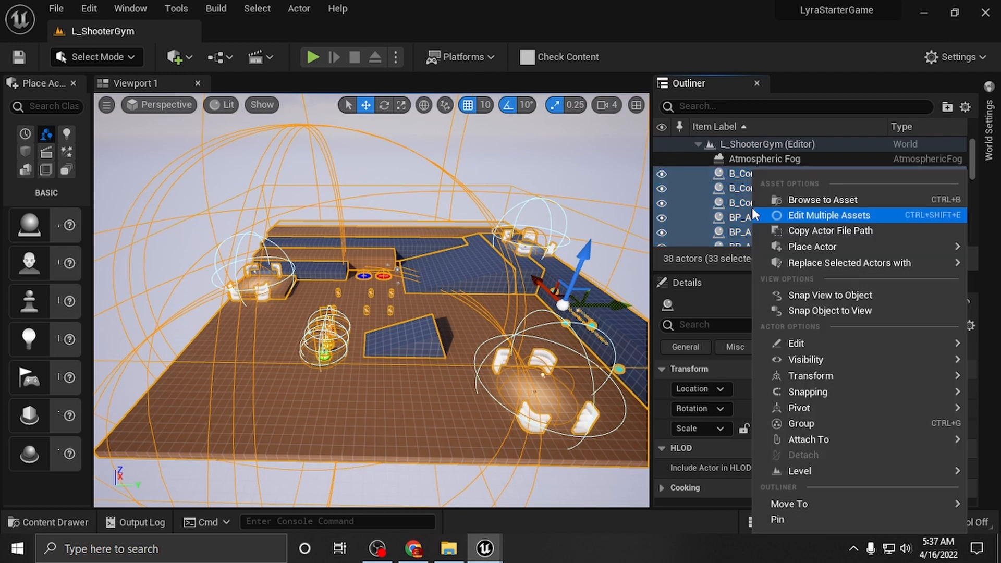
mouse_move(807, 342)
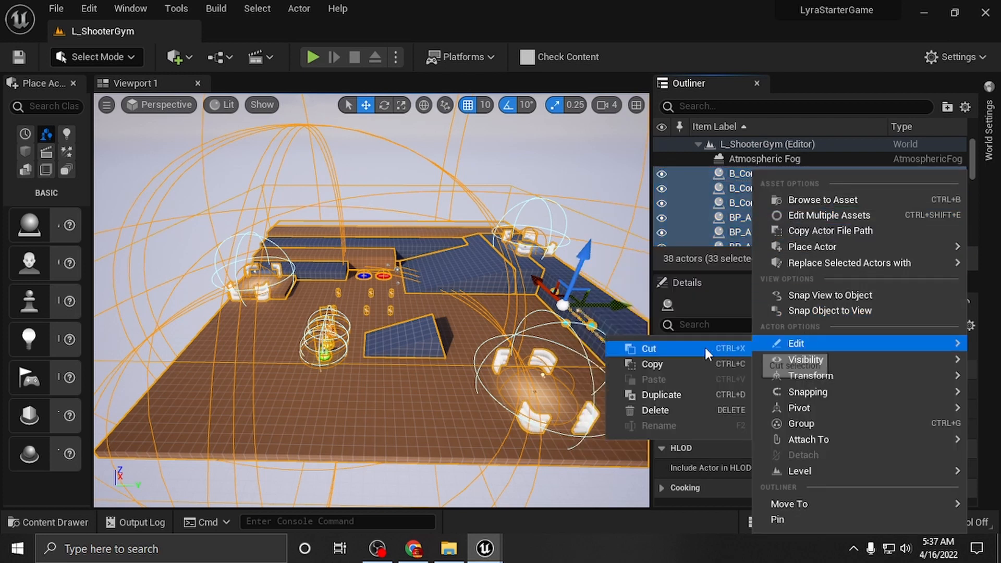
left_click(664, 364)
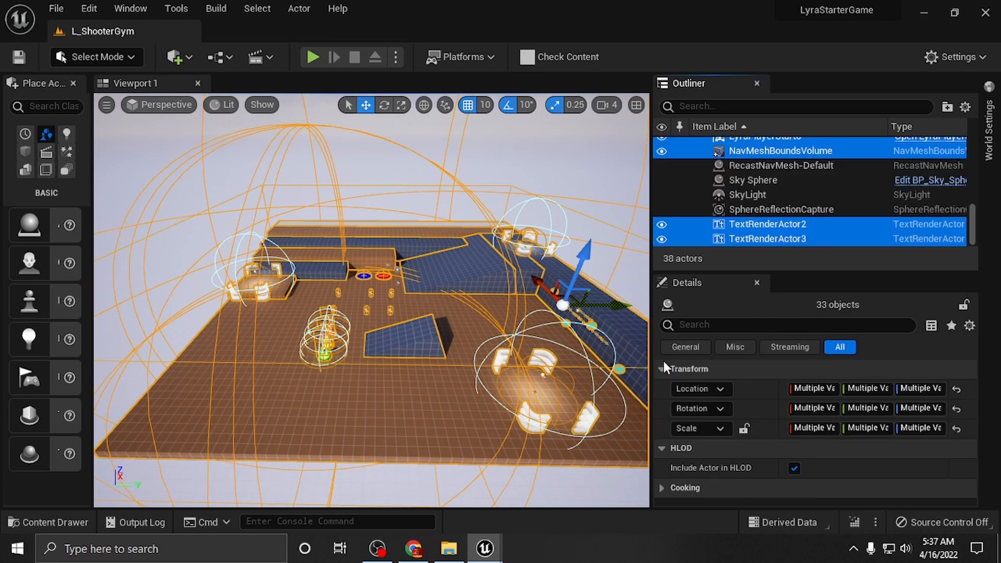
Create a new level from the Open World template.
left_click(56, 9)
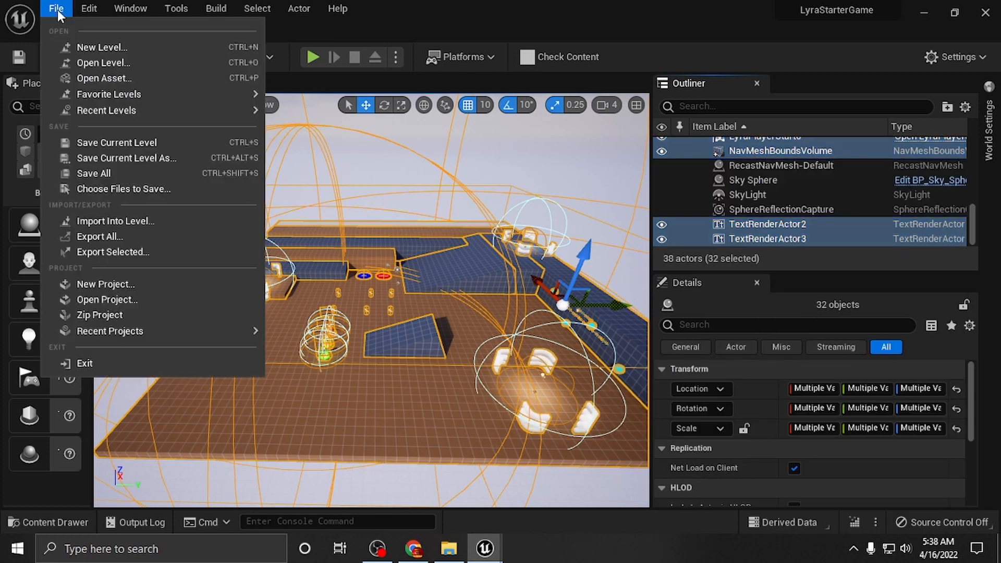
left_click(82, 46)
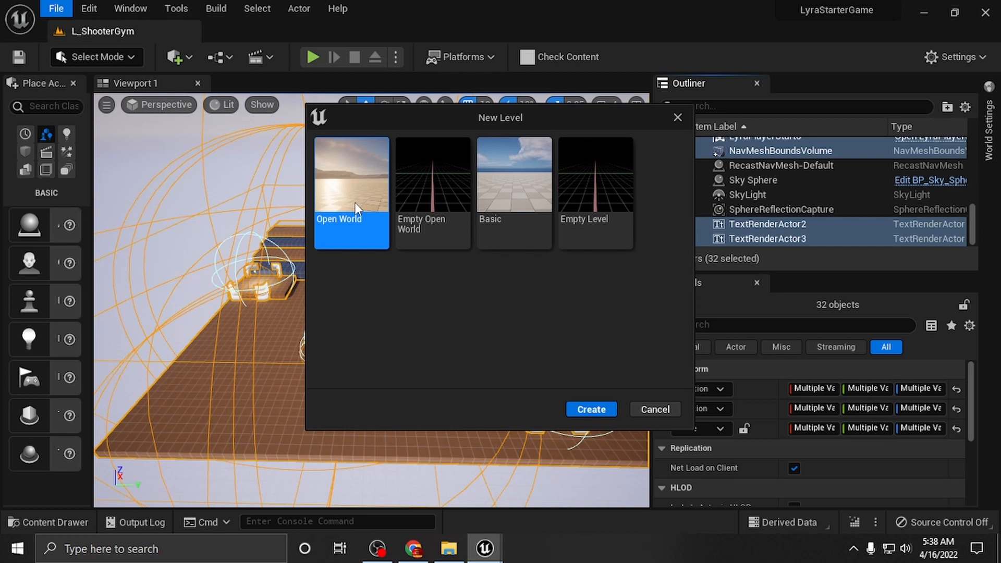
left_click(591, 409)
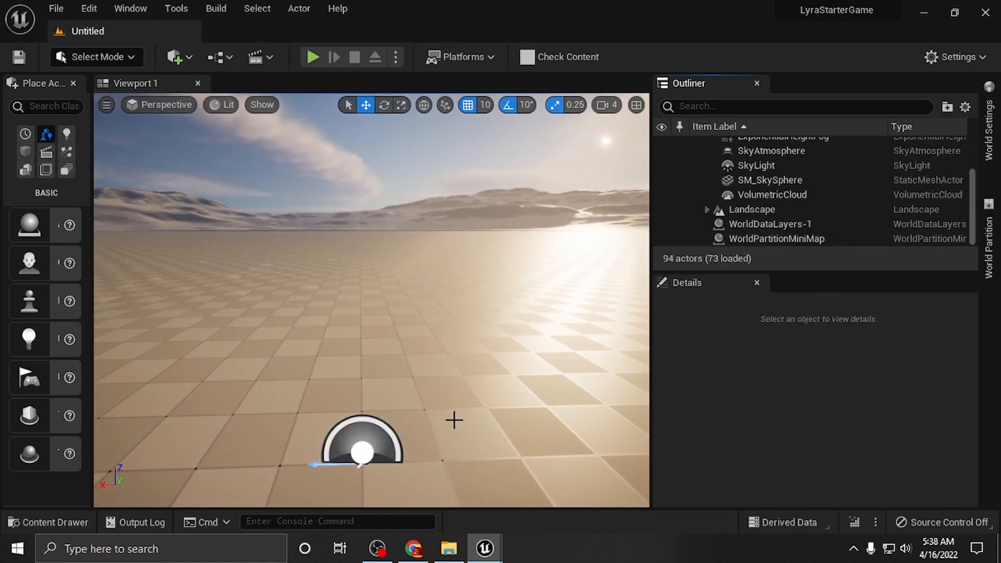
Paste the copied gym actors onto the landscape of the new level, at the spot of the dome-shaped icon.
right_click_drag(490, 314, 437, 339)
scroll(498, 316, "down", 8)
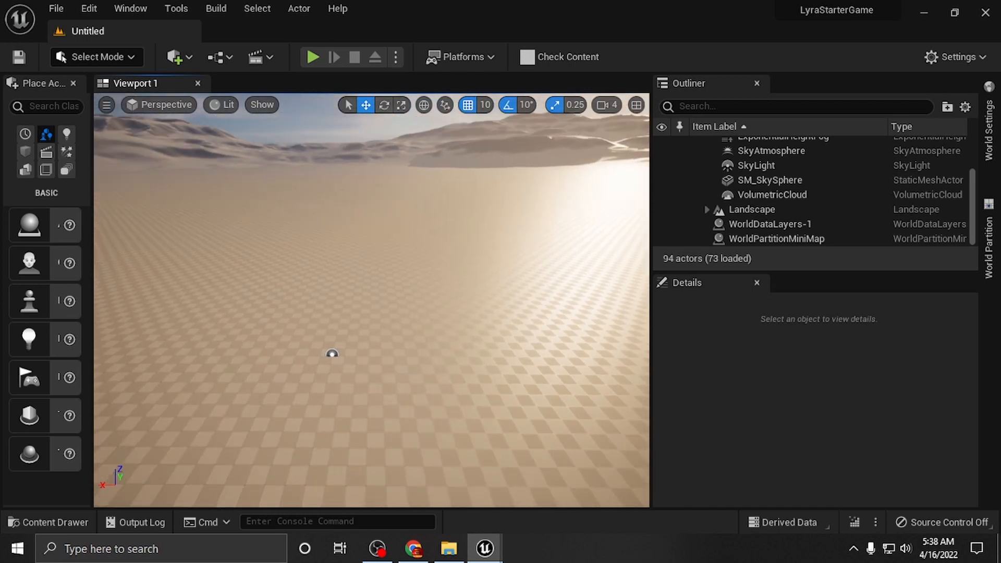
left_click(386, 369)
right_click_drag(358, 320, 302, 342)
right_click(302, 395)
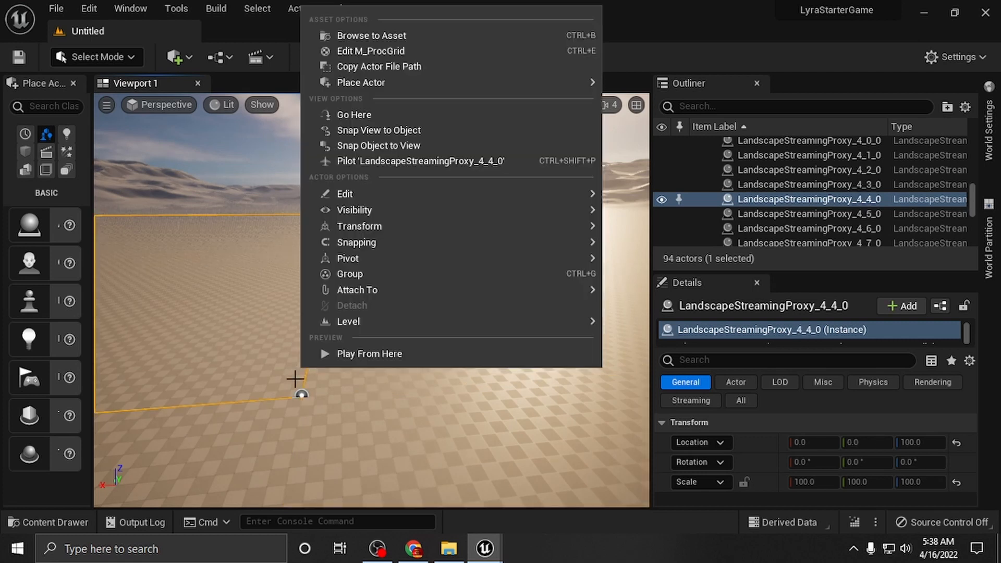
right_click(301, 392)
right_click(299, 388)
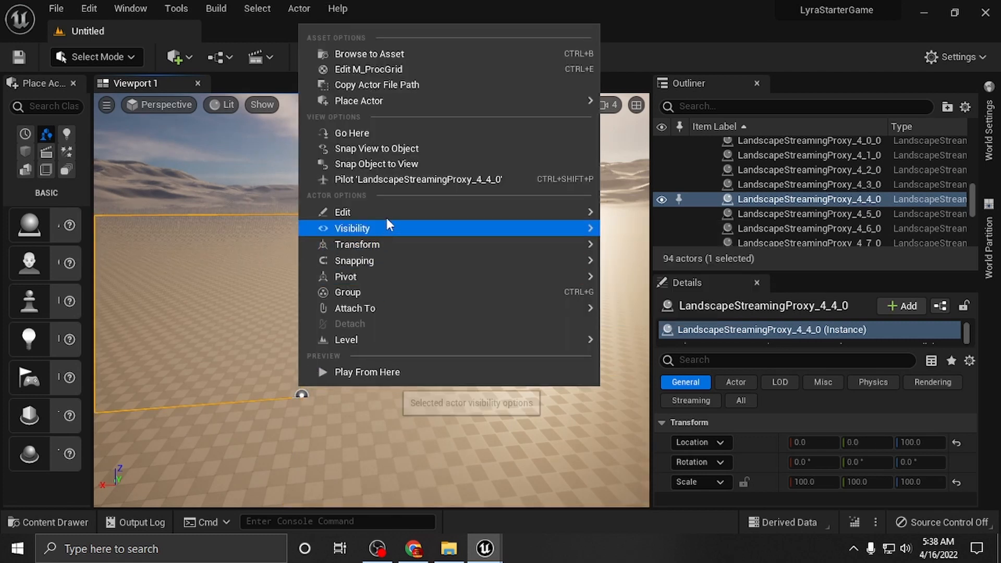
mouse_move(588, 215)
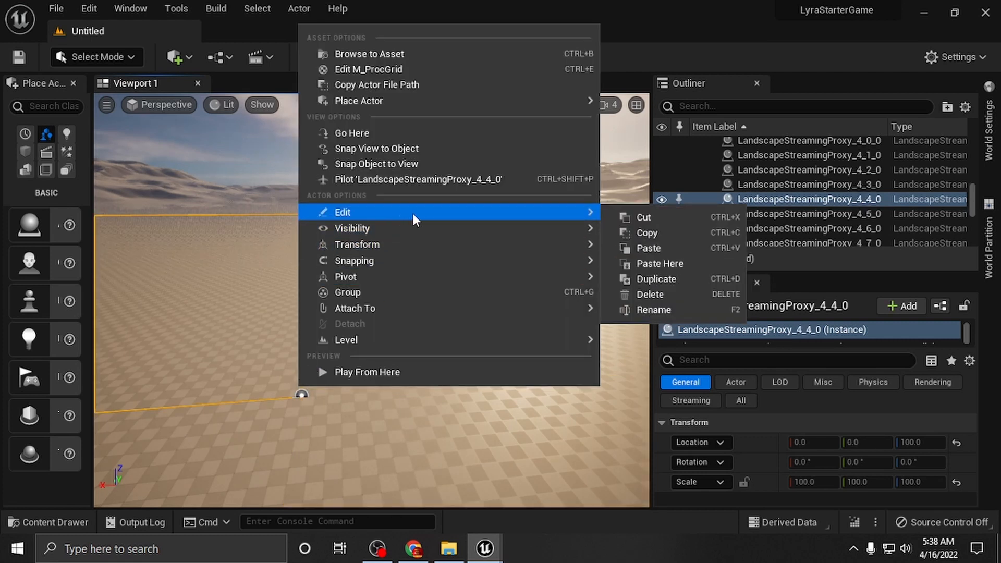
left_click(658, 264)
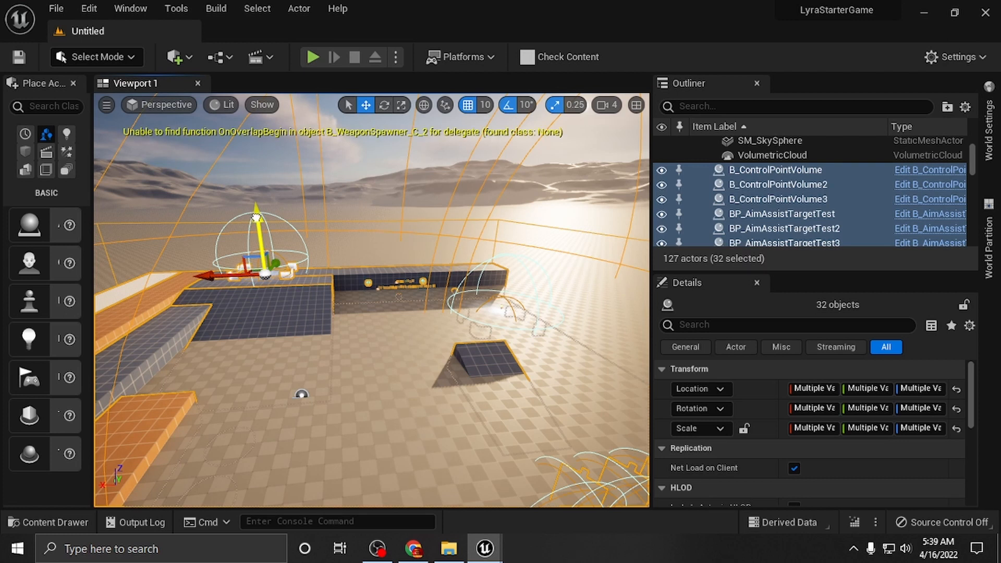
Raise the pasted actors until the arena floor sits above the landscape, and inspect the whole gym from a distance.
left_click_drag(257, 229, 270, 201)
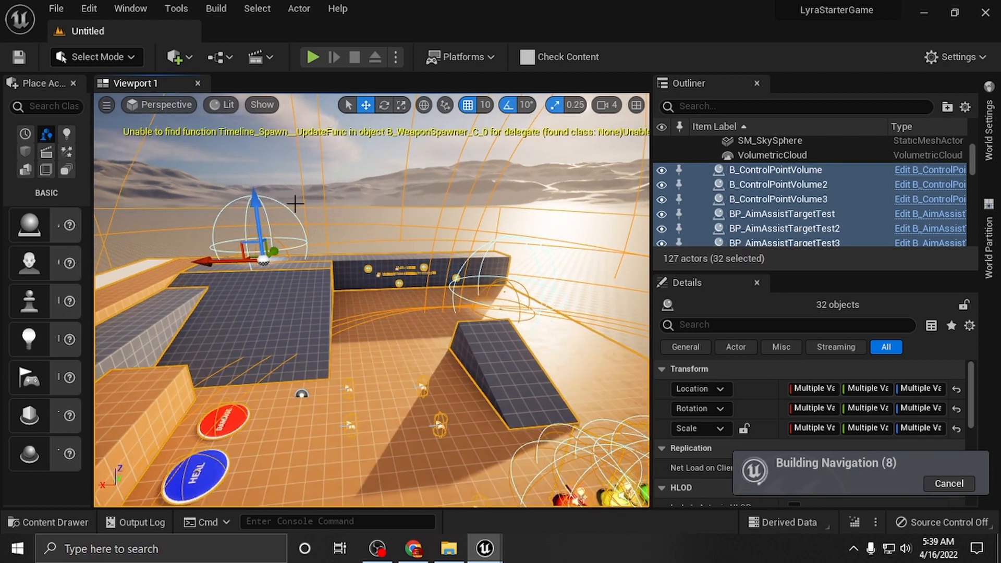
right_click_drag(376, 221, 408, 233)
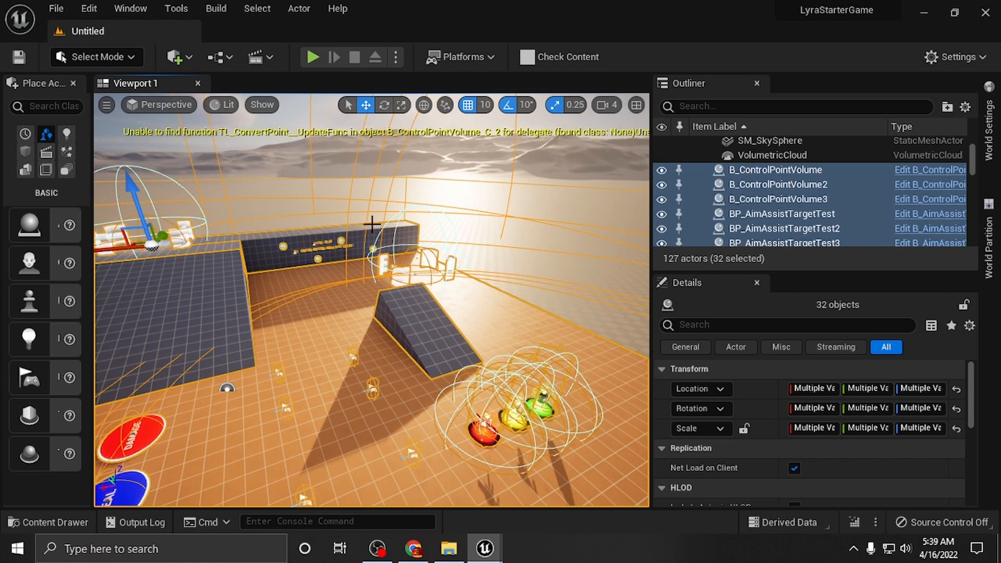
right_click_drag(381, 224, 120, 234)
right_click_drag(440, 259, 467, 236)
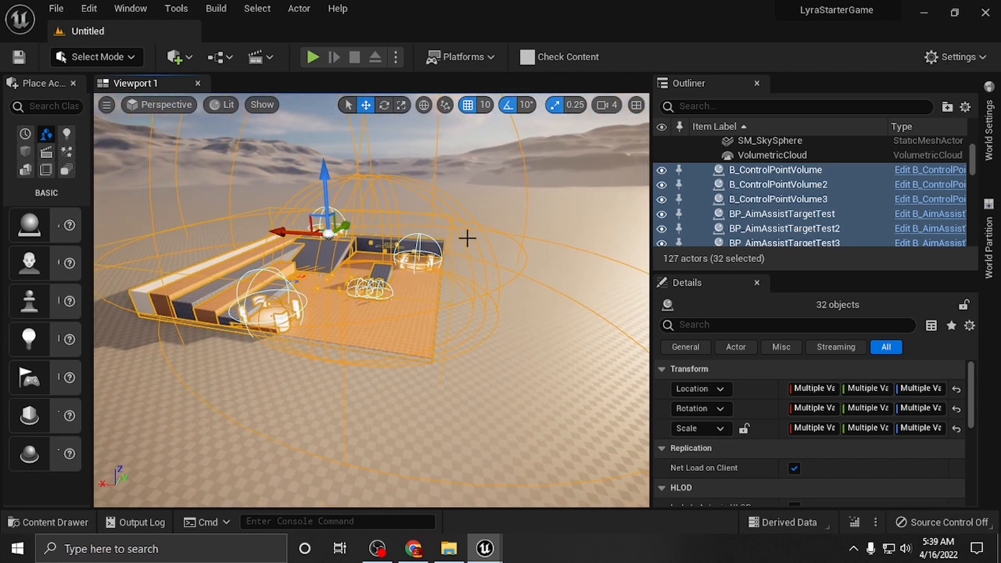
Group the selected gym actors in a new Outliner folder named Gym_Area.
left_click(552, 216)
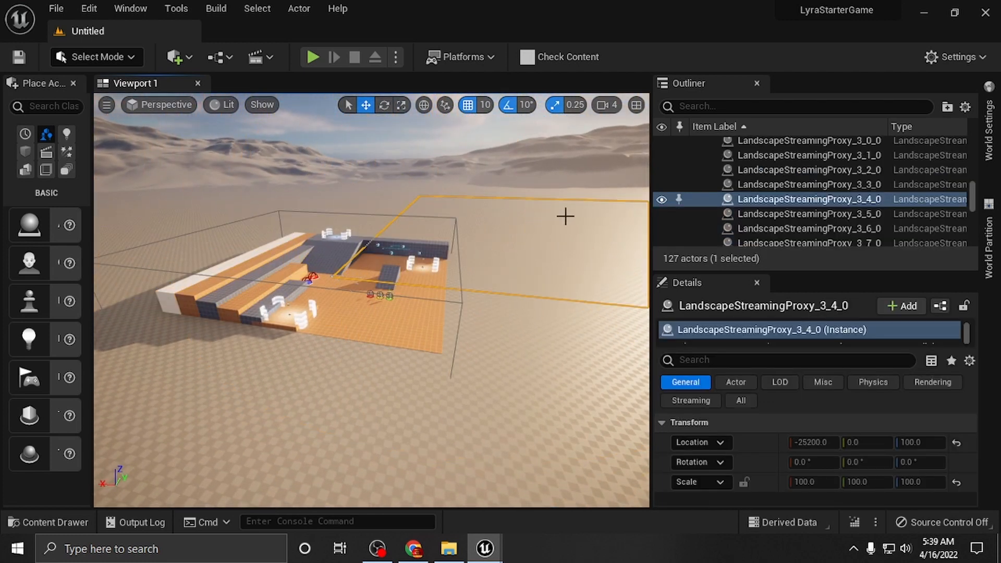
key("ctrl+z")
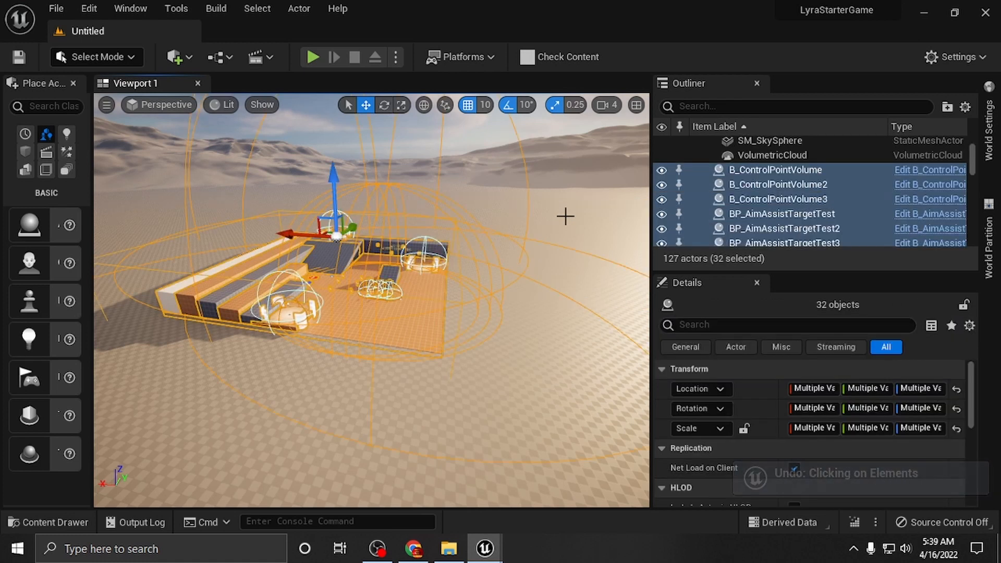
left_click(946, 107)
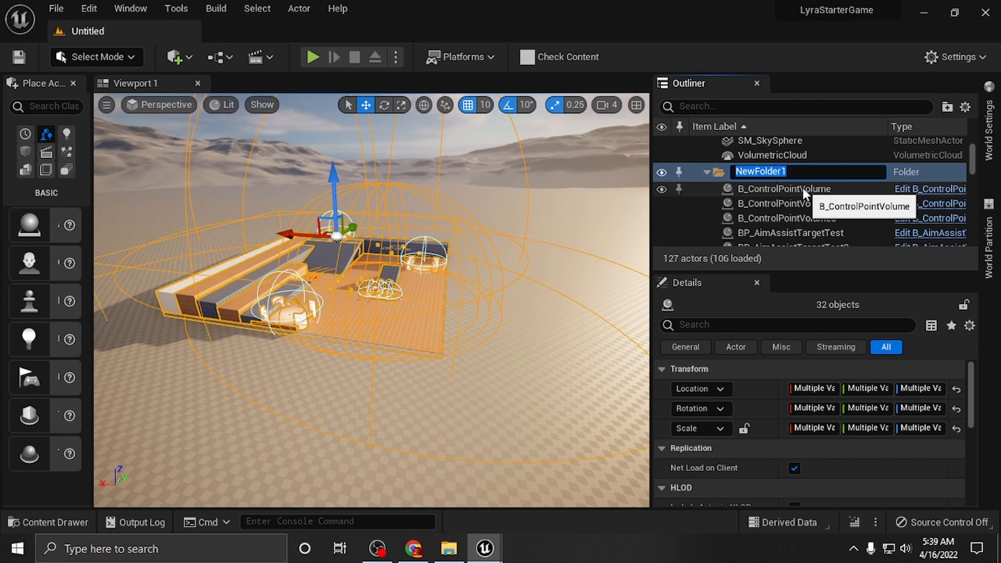
type("G")
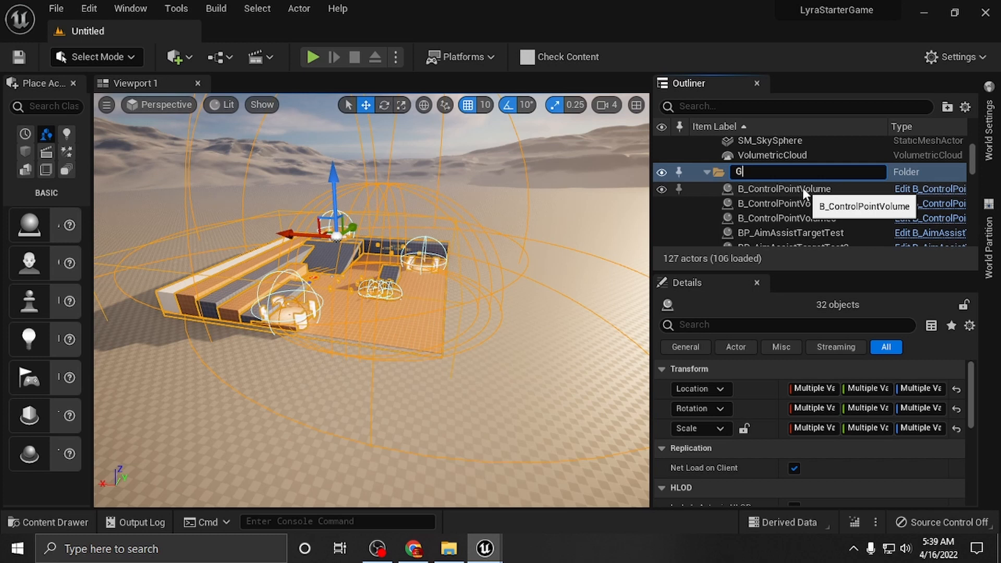
type("ym_Area")
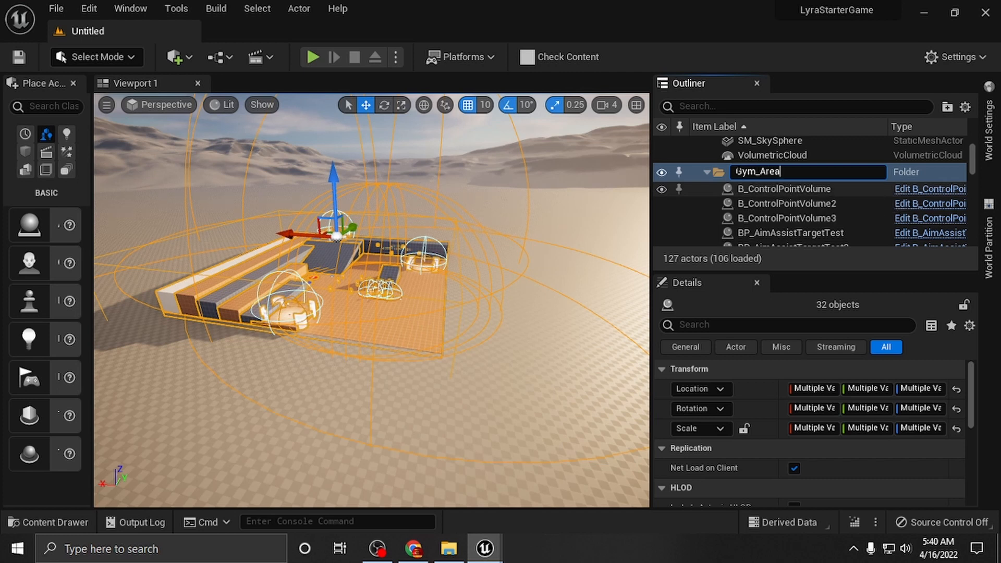
scroll(718, 172, "down", 3)
scroll(703, 205, "down", 3)
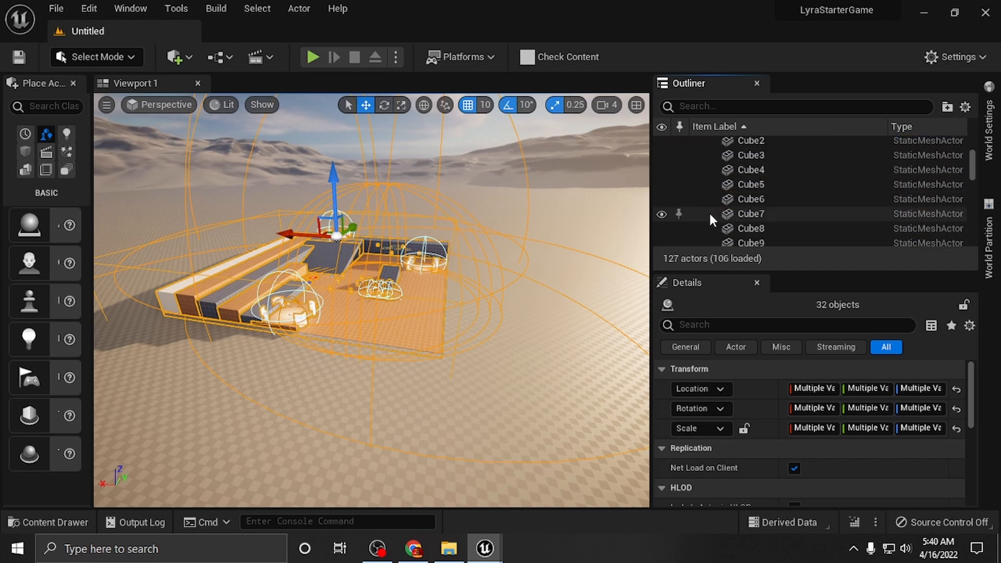
scroll(709, 212, "up", 6)
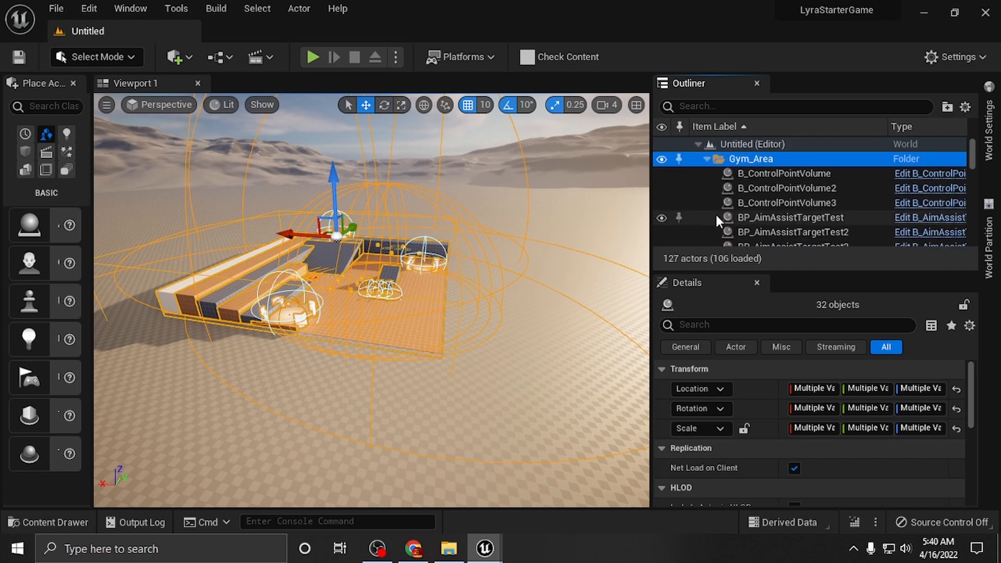
left_click(707, 158)
left_click(708, 159)
Delete the static meshes Cube through Cube11 from the Gym_Area folder.
scroll(753, 183, "down", 1)
scroll(753, 183, "down", 5)
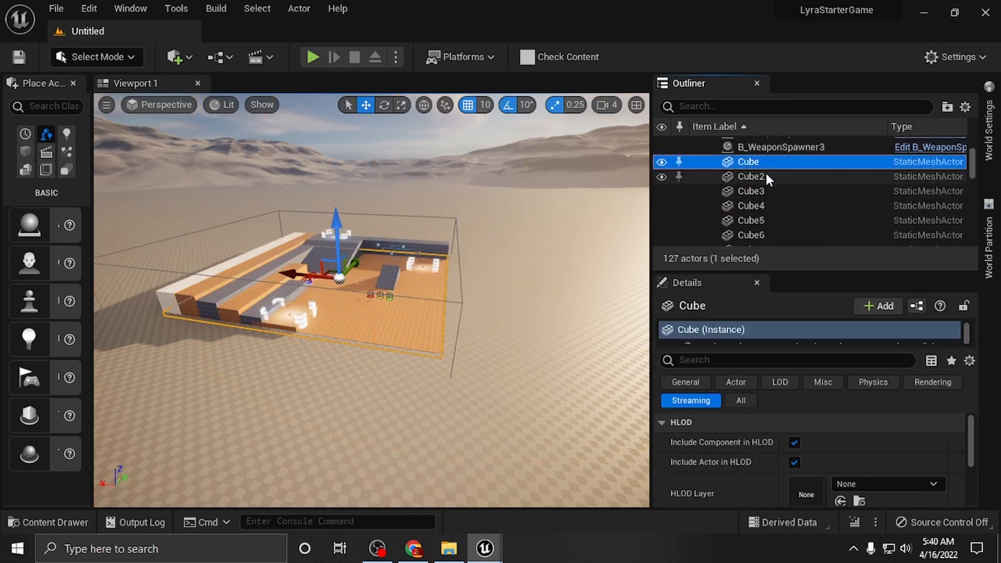
scroll(765, 173, "down", 5)
left_click(762, 191, "shift")
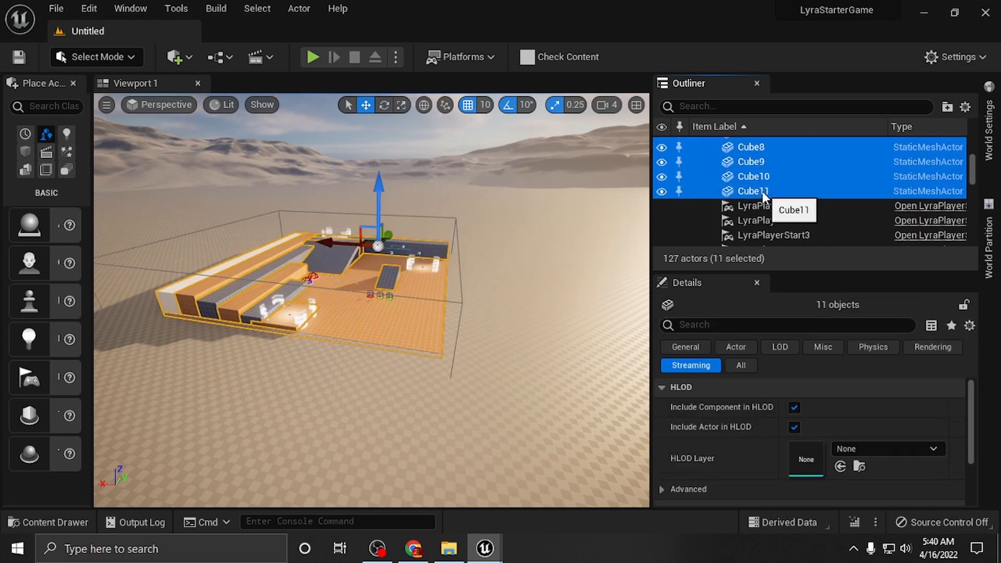
key("Delete")
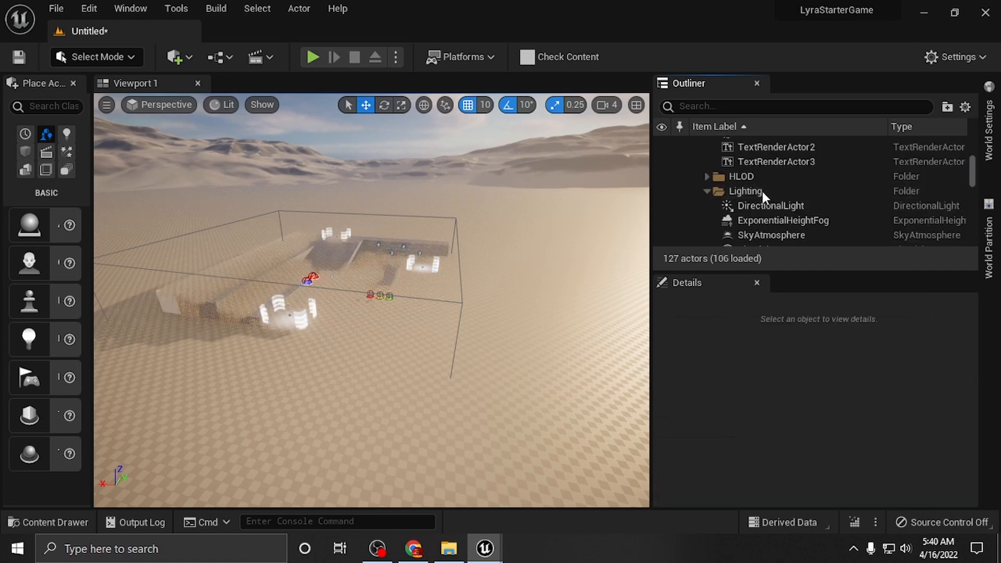
scroll(435, 302, "up", 3)
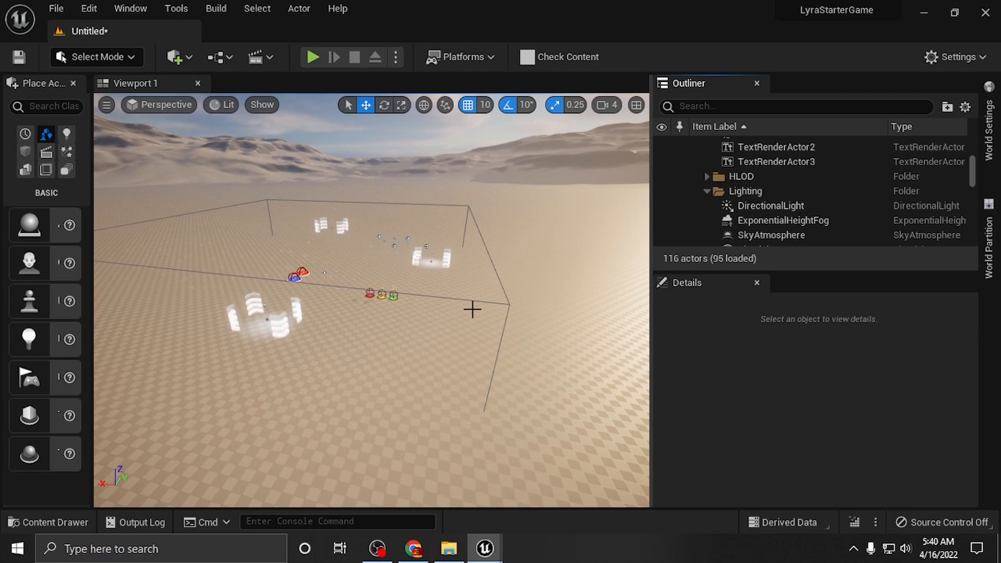
Inspect the actors left on the landscape, and undo the deletion of the gym cubes.
right_click_drag(472, 309, 412, 331)
key("w")
key("s")
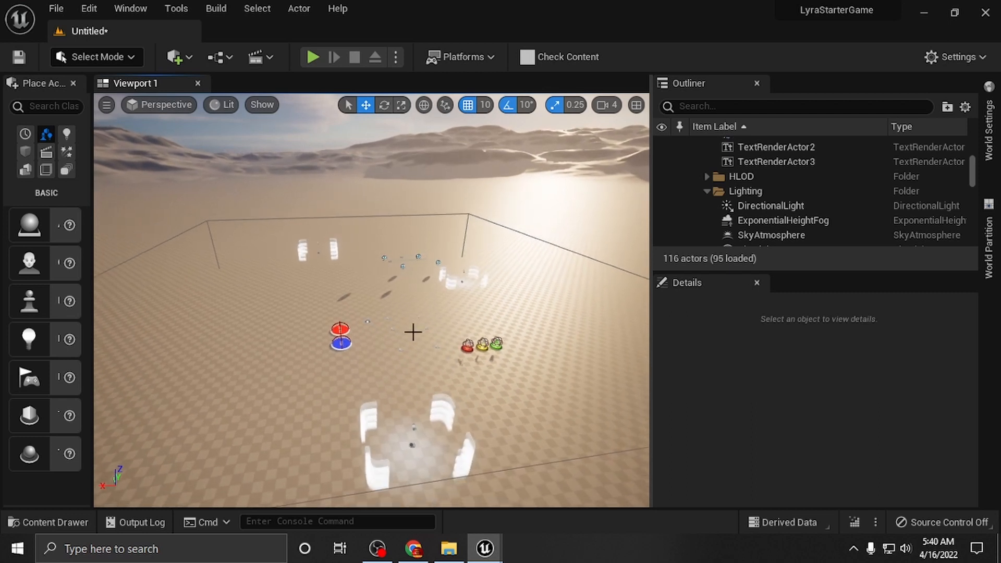
key("ctrl+z")
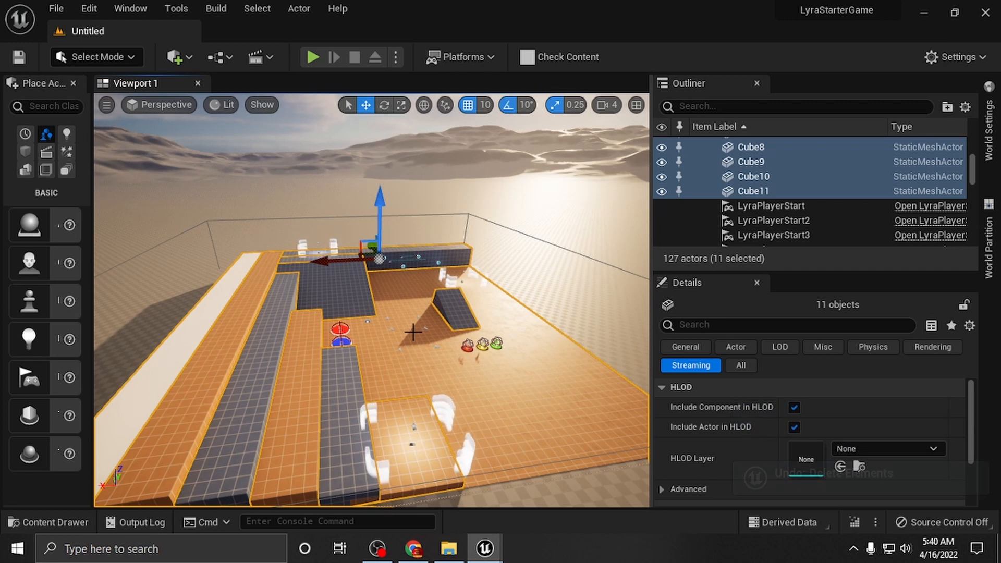
Move B_ControlPointVolume2 out of the arena onto the open landscape, to about X -16758 and Z 0.
right_click_drag(413, 332, 418, 282)
left_click(452, 283)
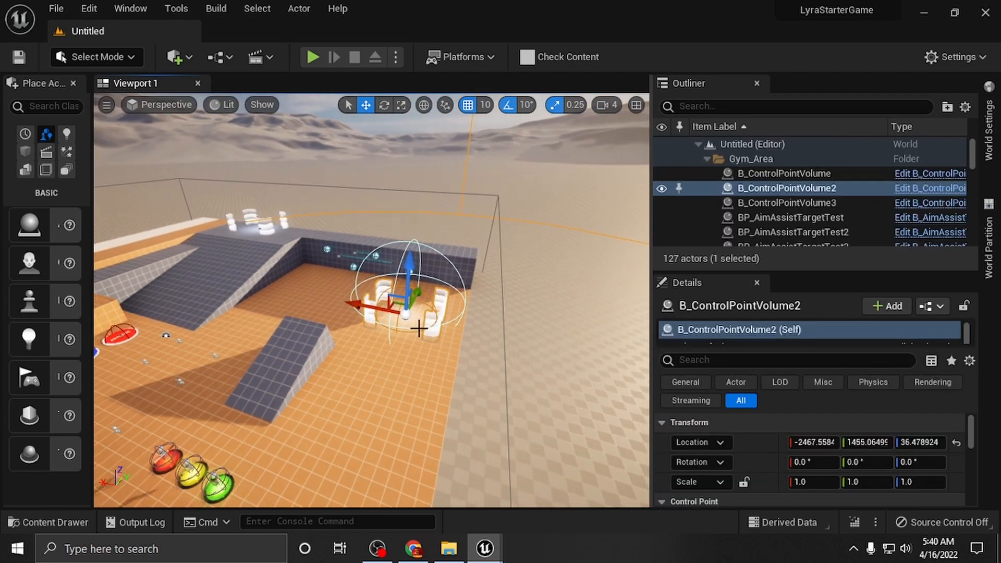
scroll(417, 326, "down", 6)
left_click_drag(386, 300, 528, 261, "shift")
left_click_drag(551, 188, 554, 172)
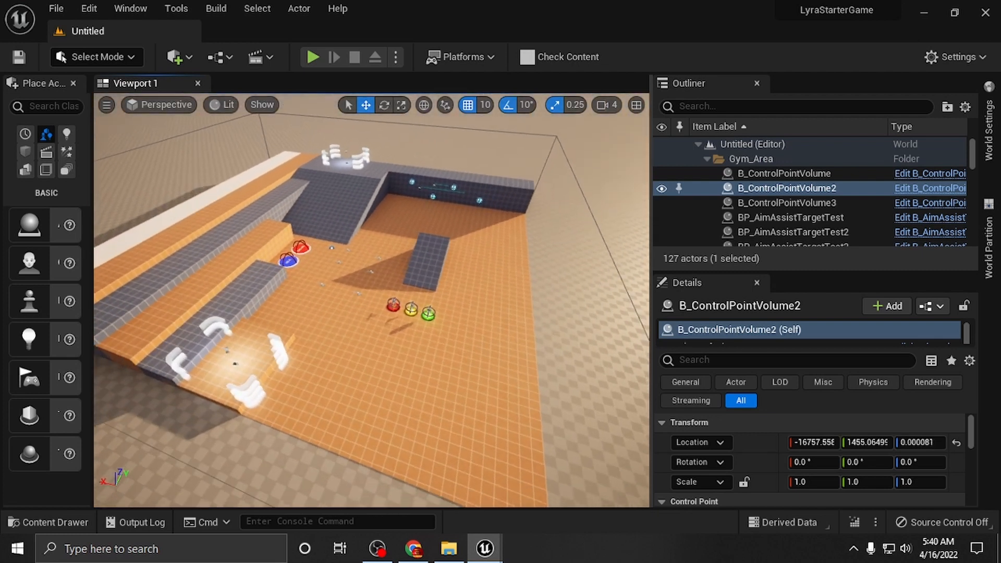
Move LyraPlayerStart4 off the arena floor onto the landscape, to about Y -5606.
right_click_drag(537, 263, 373, 313)
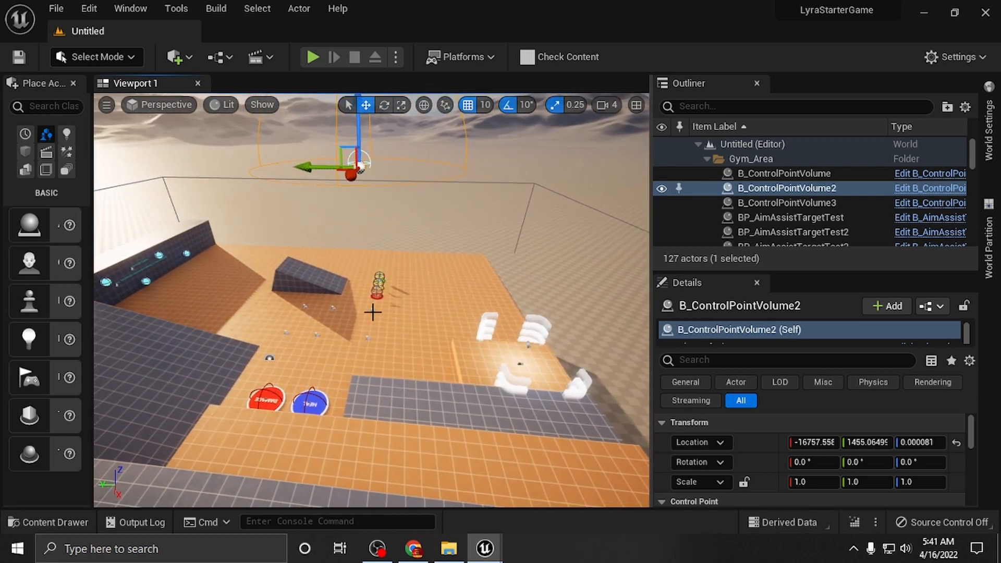
left_click(374, 311)
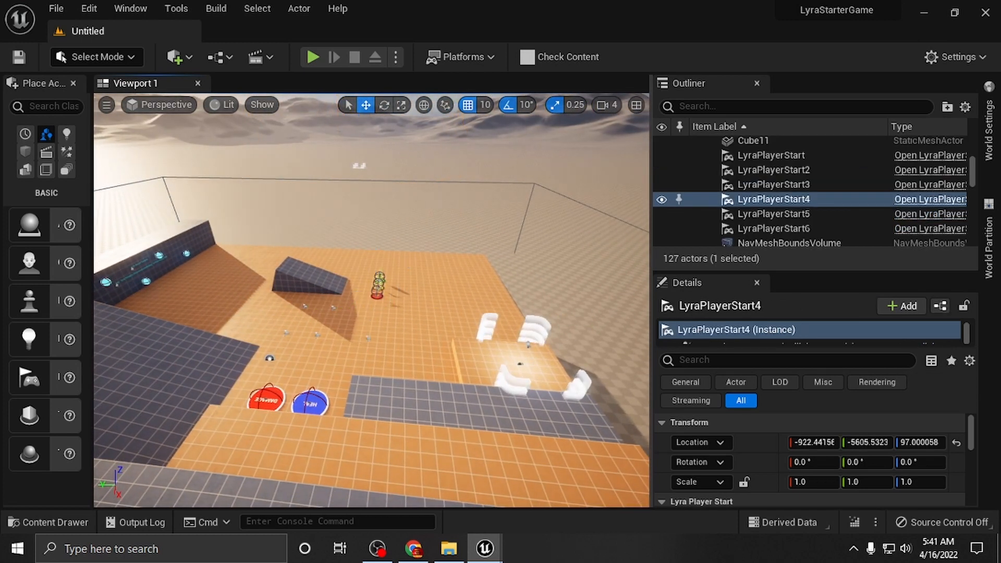
key("f")
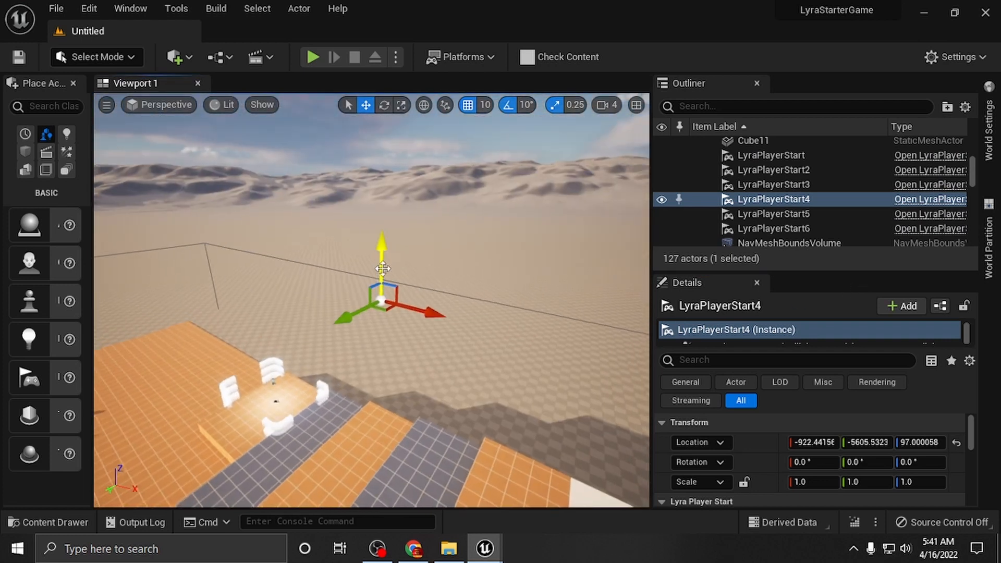
key("s")
right_click_drag(383, 269, 374, 323)
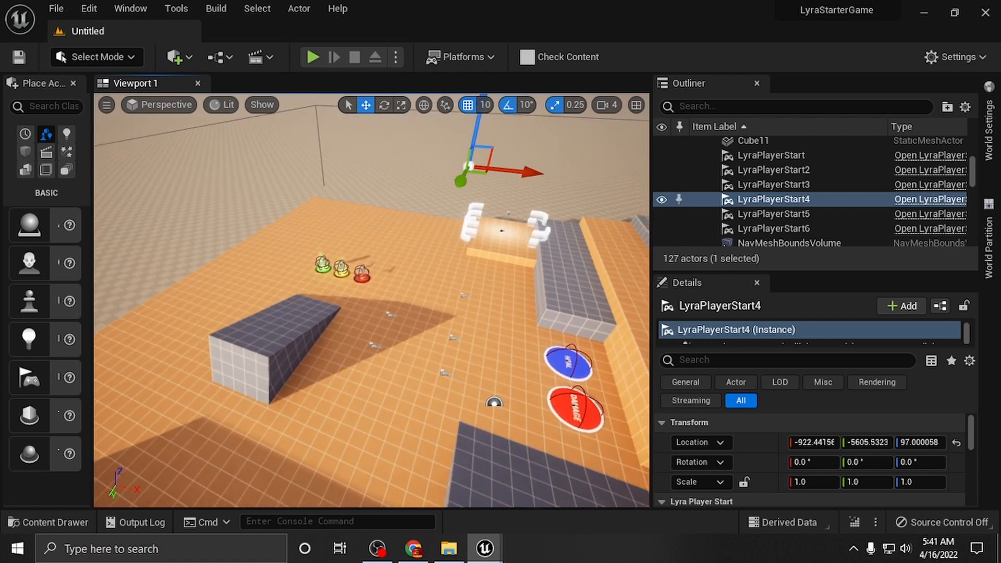
Move LyraPlayerStart5 away from the ramp onto the landscape, to about X -5672.
left_click(425, 320)
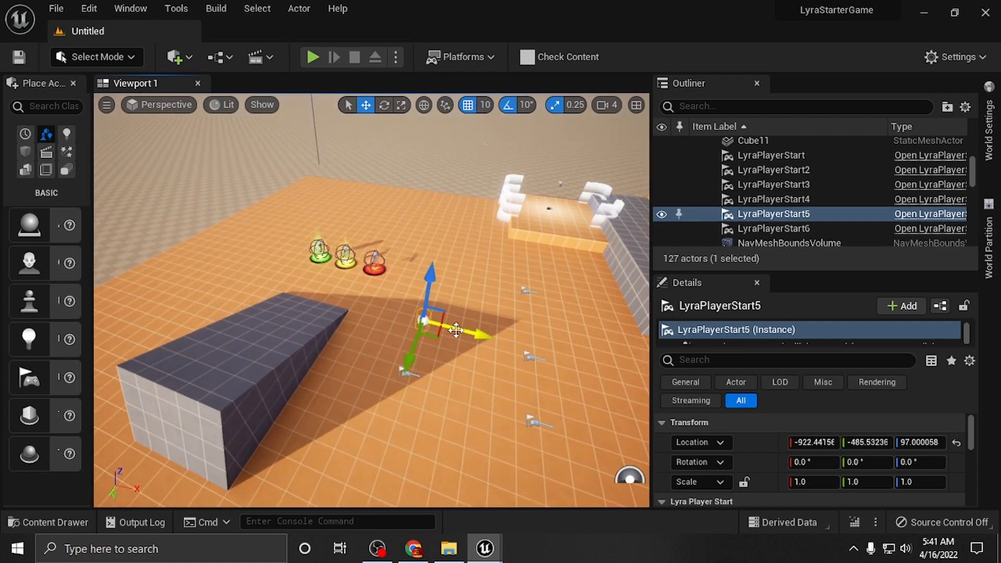
left_click_drag(97, 280, 32, 270)
right_click_drag(295, 262, 214, 227)
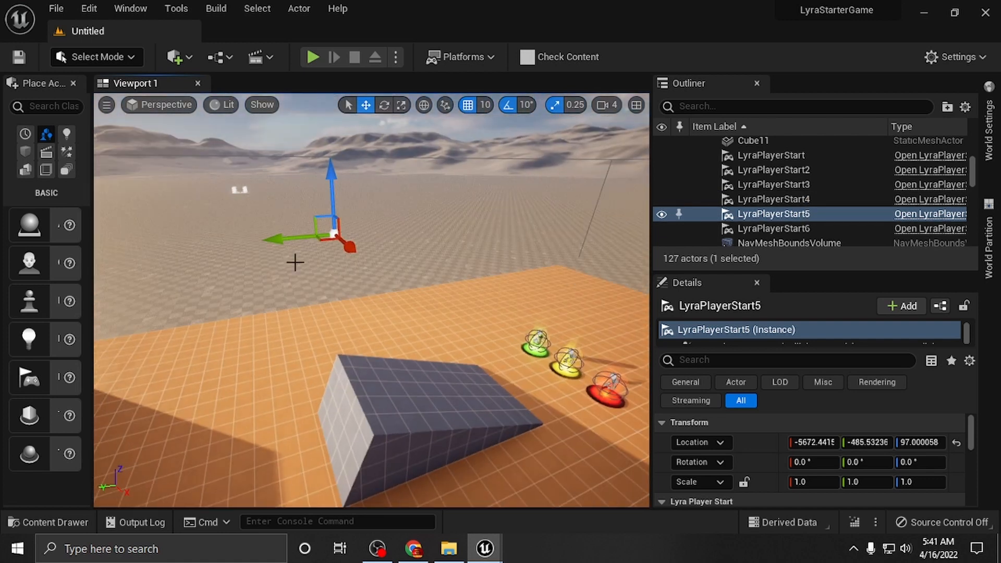
Move LyraPlayerStart6 onto the landscape beyond the arena's tall grey wall, to about Y 7174.
right_click_drag(382, 314, 461, 284)
left_click(359, 291)
left_click_drag(461, 284, 442, 285, "shift")
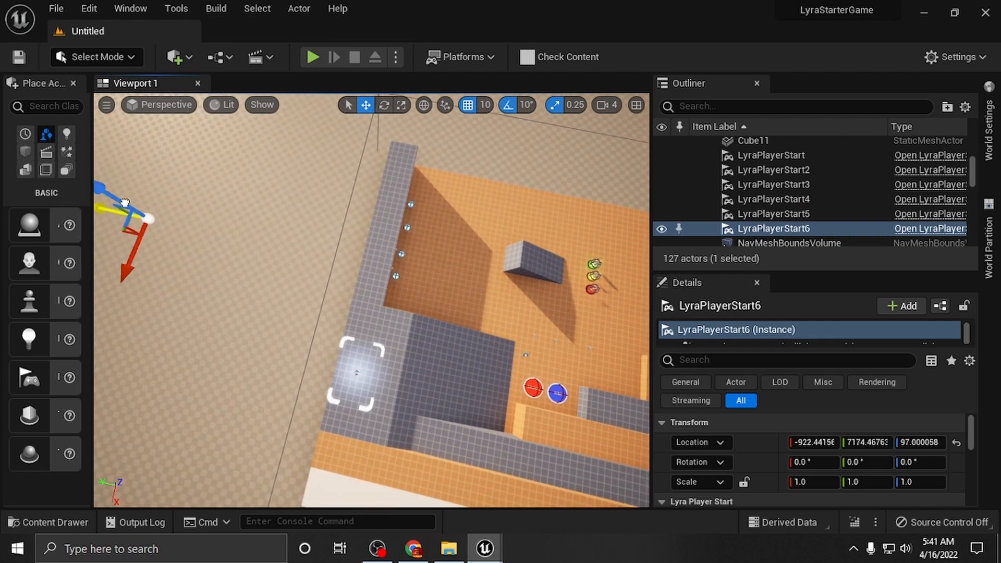
Move LyraPlayerStart from the arena floor out past the stepped blocks, to about X 11068.
mouse_move(256, 258)
right_mouse_down()
mouse_move(503, 225)
mouse_move(599, 187)
mouse_move(355, 255)
mouse_move(397, 291)
right_mouse_up()
key("w")
key("w")
left_click(391, 285)
right_click_drag(426, 154, 417, 154)
key("s")
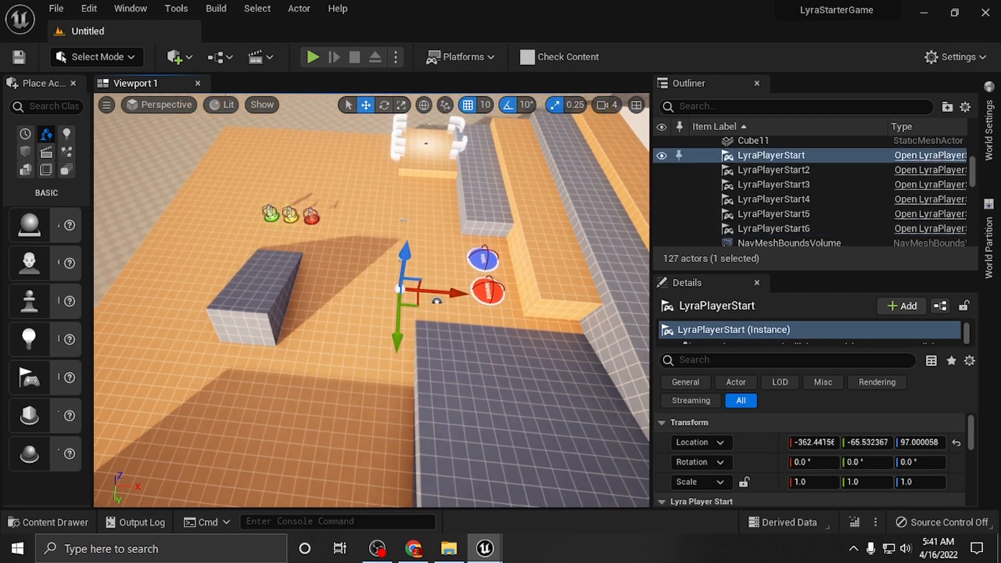
right_click(426, 155)
mouse_move(411, 244)
right_mouse_down()
mouse_move(405, 259)
mouse_move(419, 246)
right_mouse_up()
left_click(419, 244)
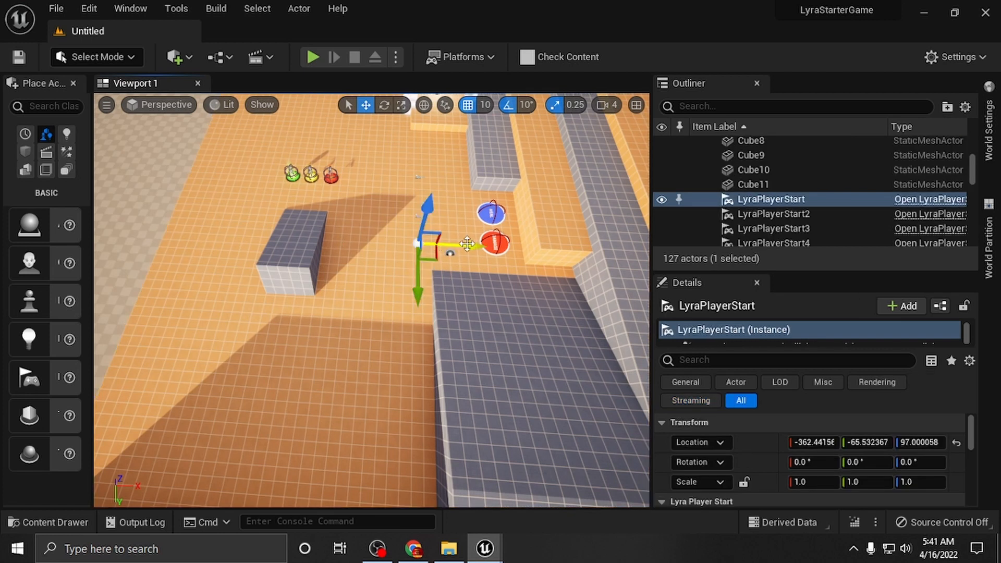
scroll(476, 244, "up", 5)
left_click_drag(499, 219, 499, 220)
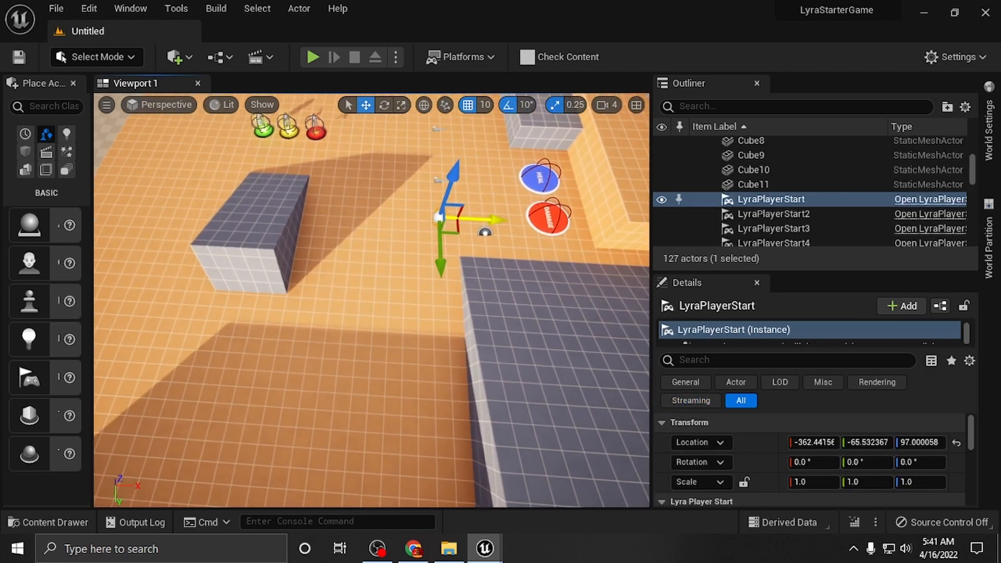
key("s")
right_click_drag(177, 272, 261, 254)
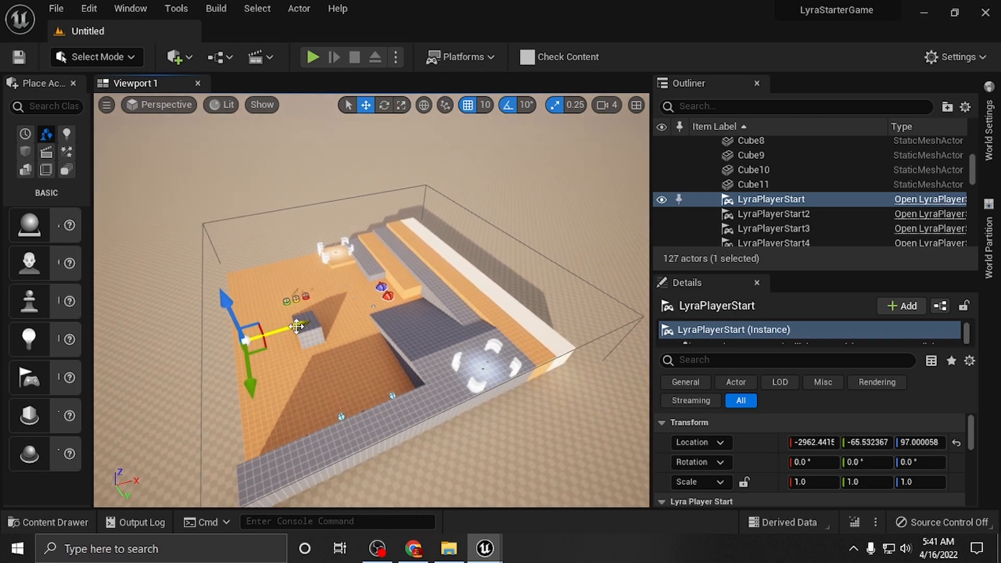
scroll(433, 294, "up", 10)
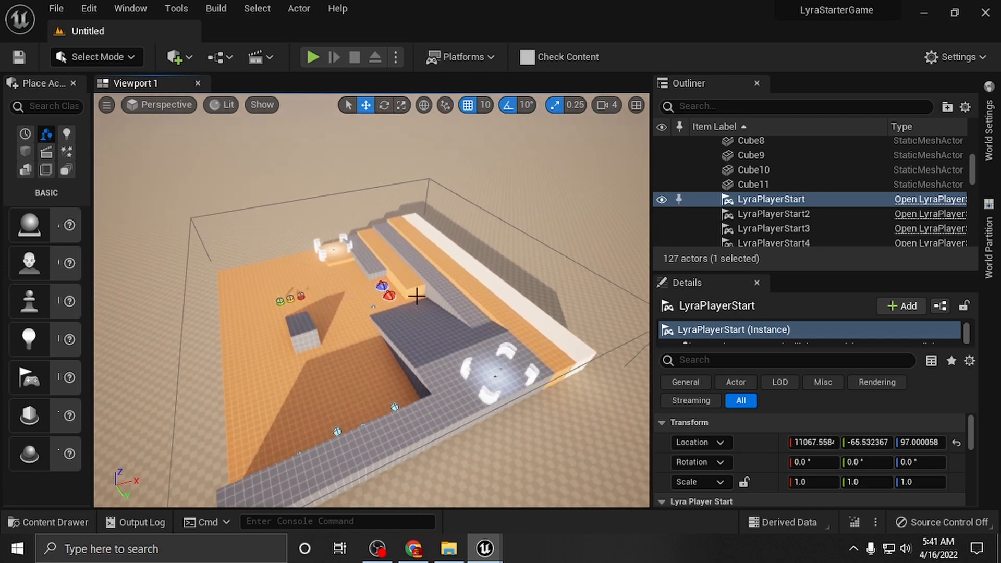
Move LyraPlayerStart2 onto the landscape behind the stepped blocks, to about X 12168 and Y -4026.
scroll(367, 316, "up", 2)
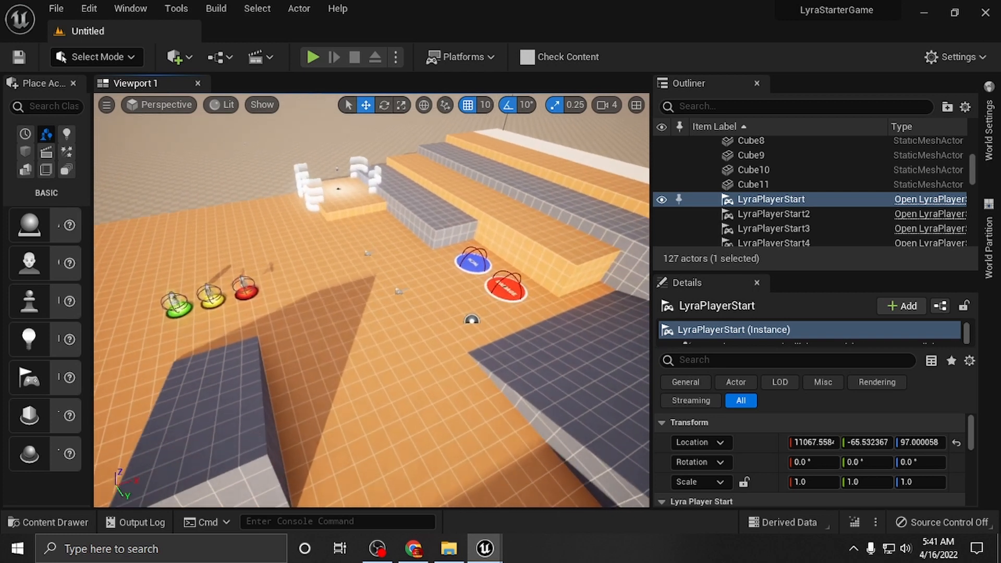
key("a")
mouse_move(368, 316)
right_mouse_down()
mouse_move(458, 319)
mouse_move(500, 292)
mouse_move(379, 318)
right_mouse_up()
key("s")
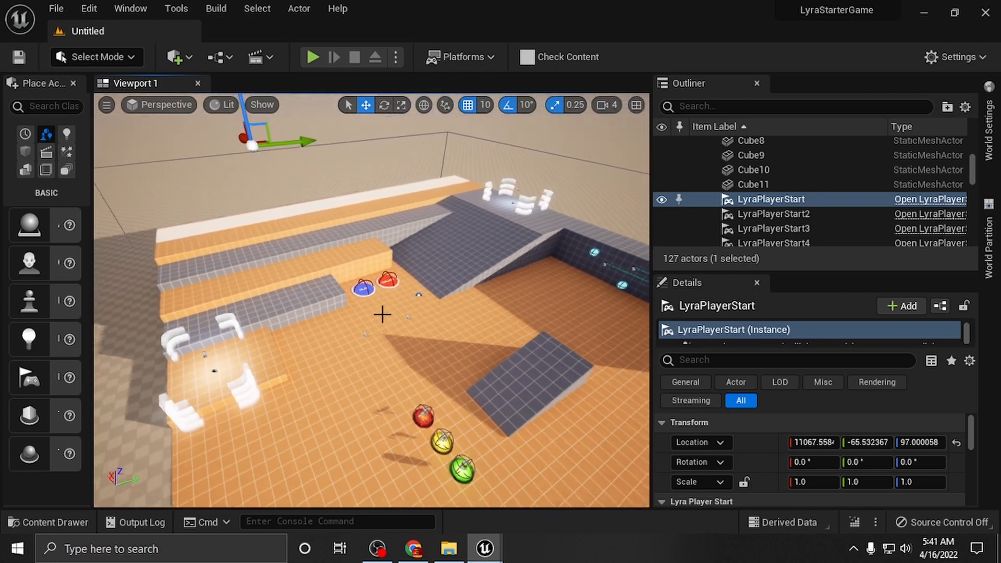
left_click(410, 316)
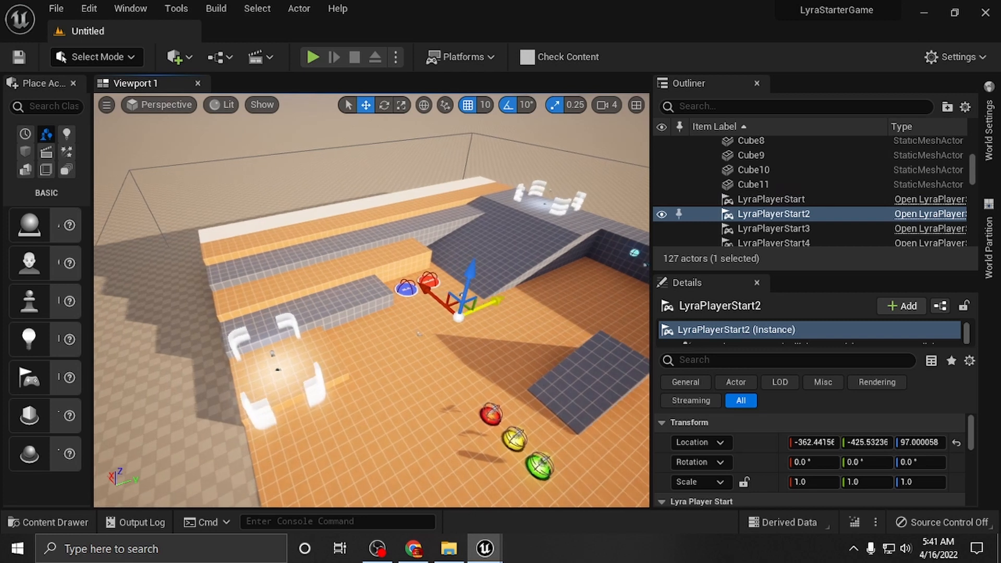
left_click_drag(256, 365, 210, 382)
key("s")
right_click_drag(209, 382, 193, 390)
key("a")
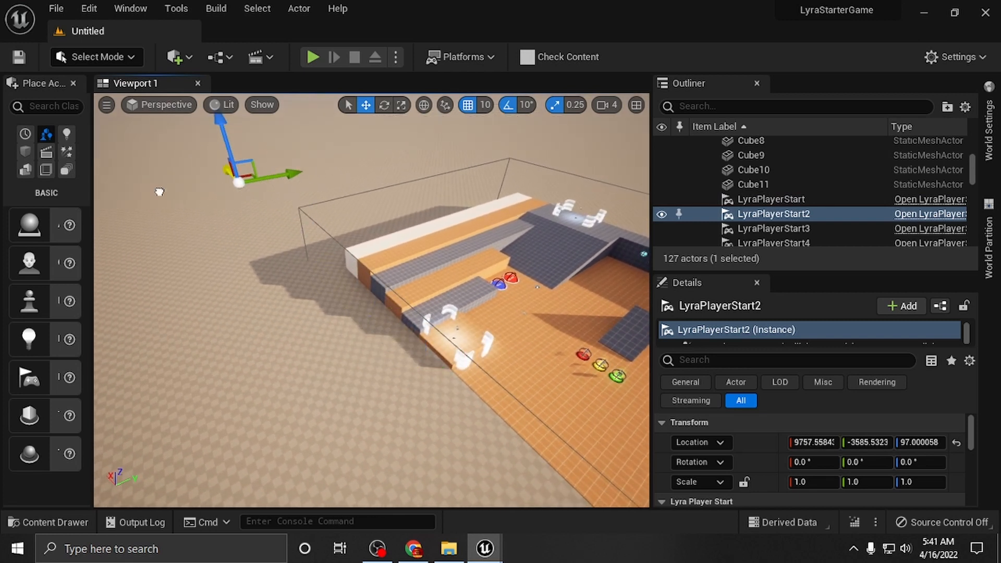
left_click_drag(159, 192, 146, 176)
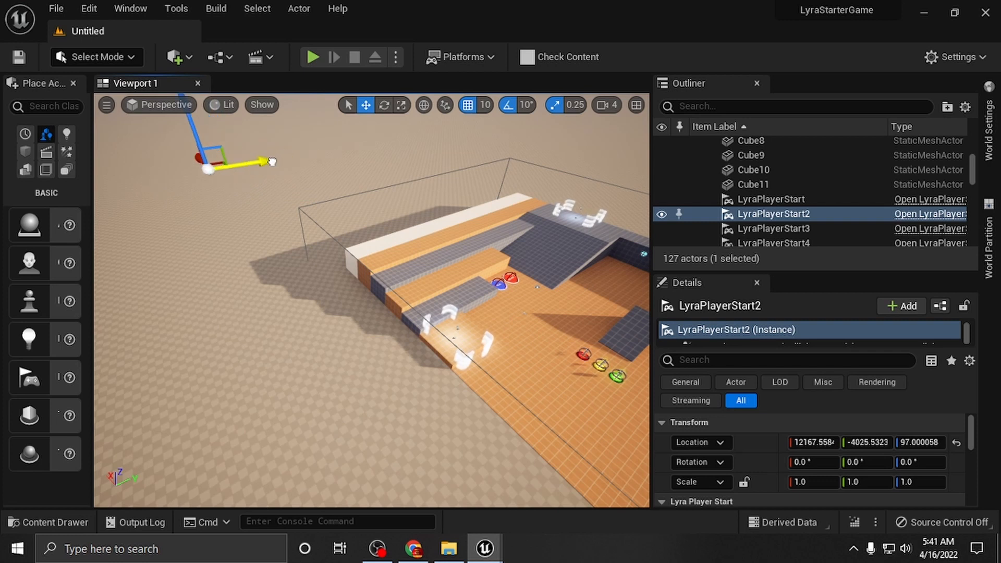
Move LyraPlayerStart3 far out onto the landscape, to about X 7998 and Y -12916.
right_click_drag(391, 258, 276, 277)
key("w")
left_click(382, 253)
key("s")
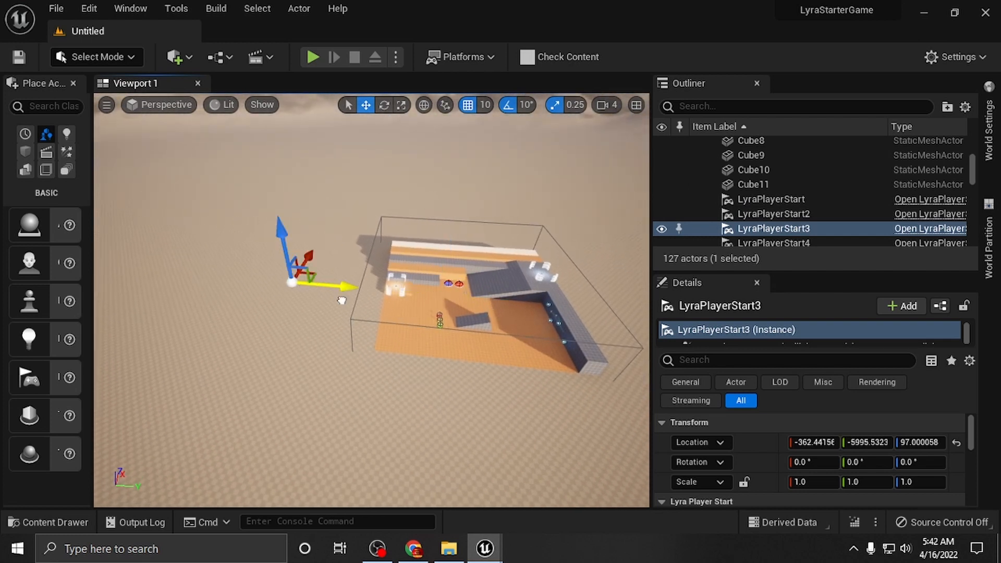
left_click_drag(342, 301, 202, 285)
left_click_drag(181, 245, 286, 197)
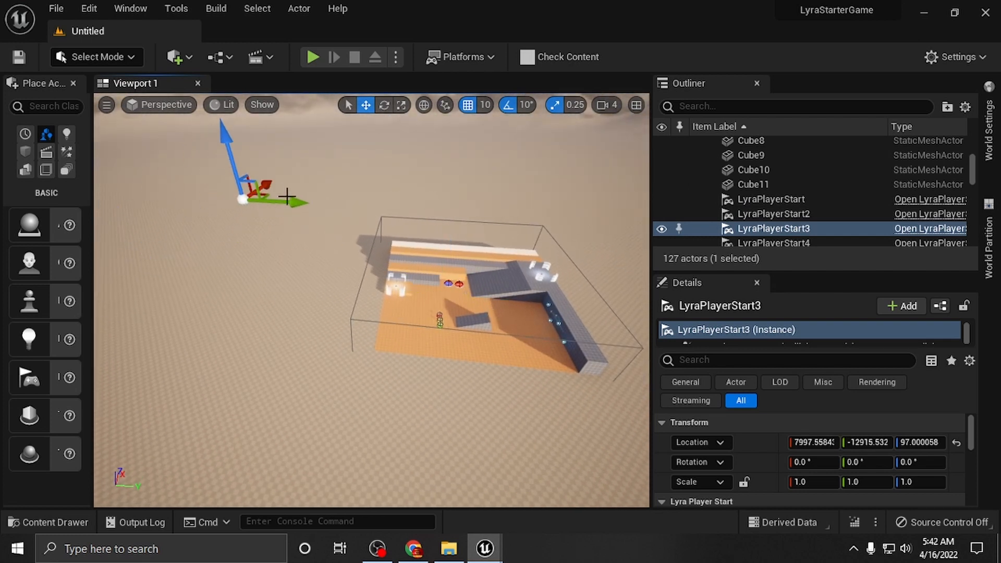
right_click_drag(337, 211, 294, 209)
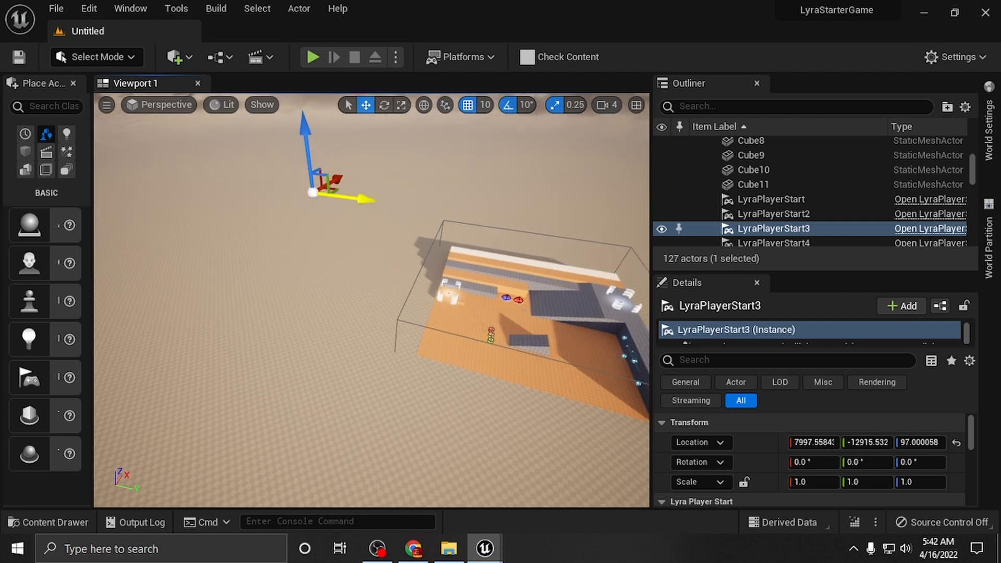
Move LyraPlayerStart3 farther out across the landscape, to about Y -14316.
left_click_drag(360, 199, 341, 195)
right_click_drag(388, 300, 464, 300)
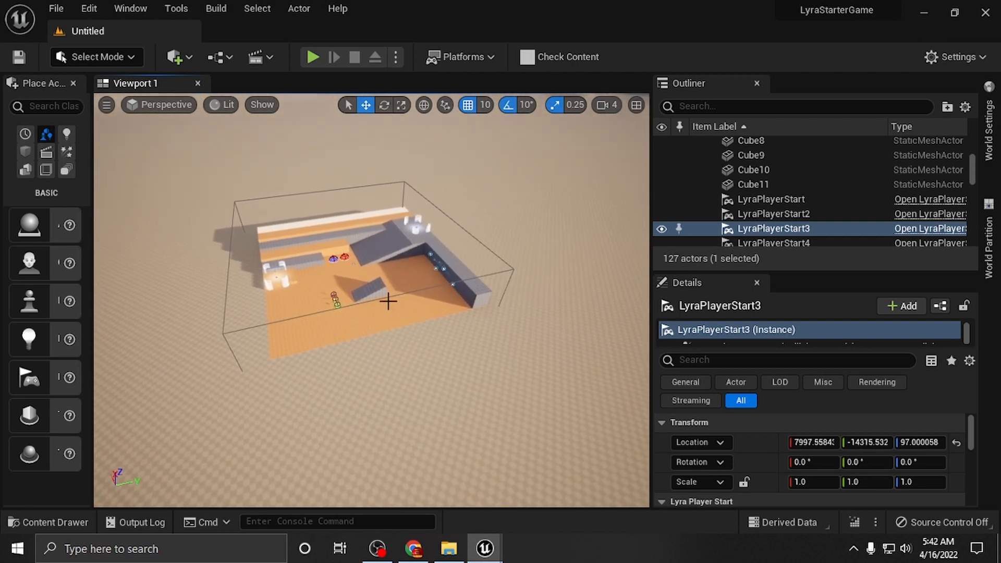
key("Up")
key("Left")
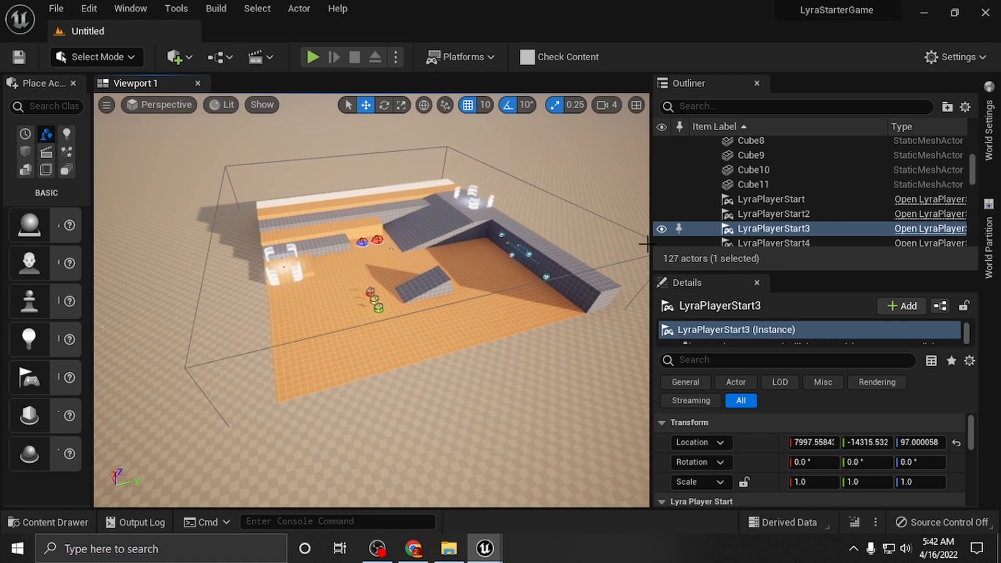
Select the NavMeshBoundsVolume box surrounding the arena and make its full name readable in the outliner.
left_click_drag(652, 242, 749, 234)
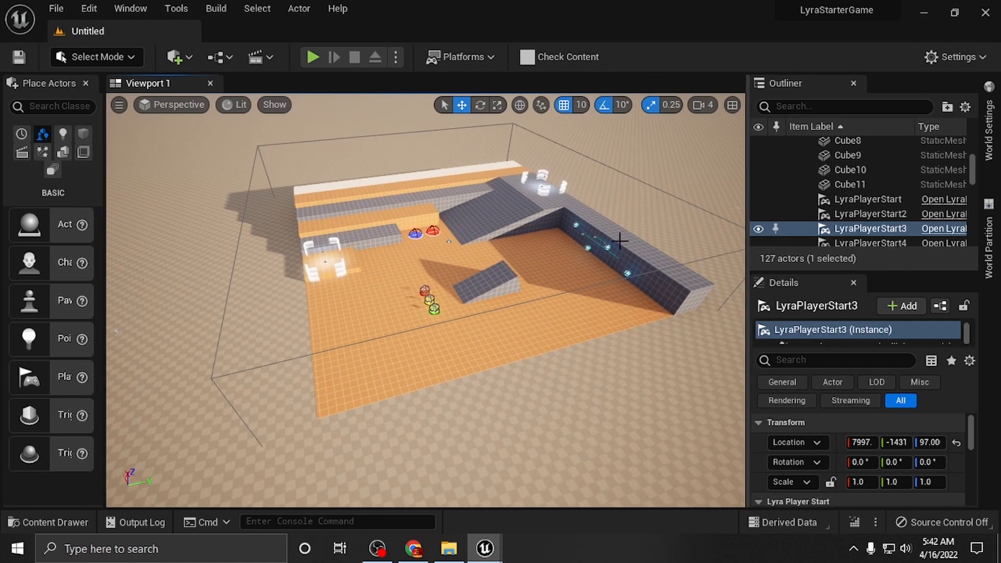
key("d")
right_click_drag(620, 240, 547, 226)
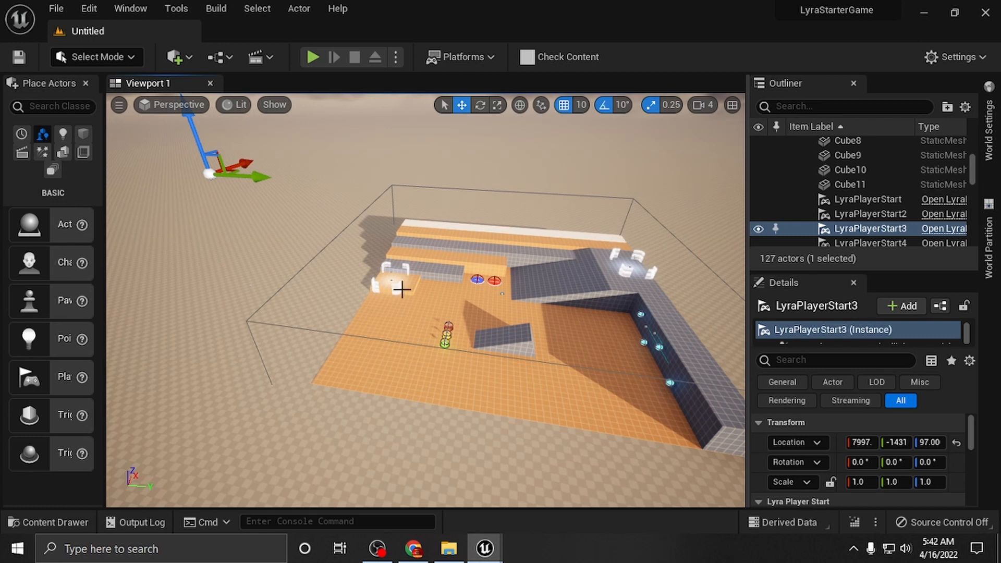
right_click_drag(288, 320, 287, 319)
key("s")
key("a")
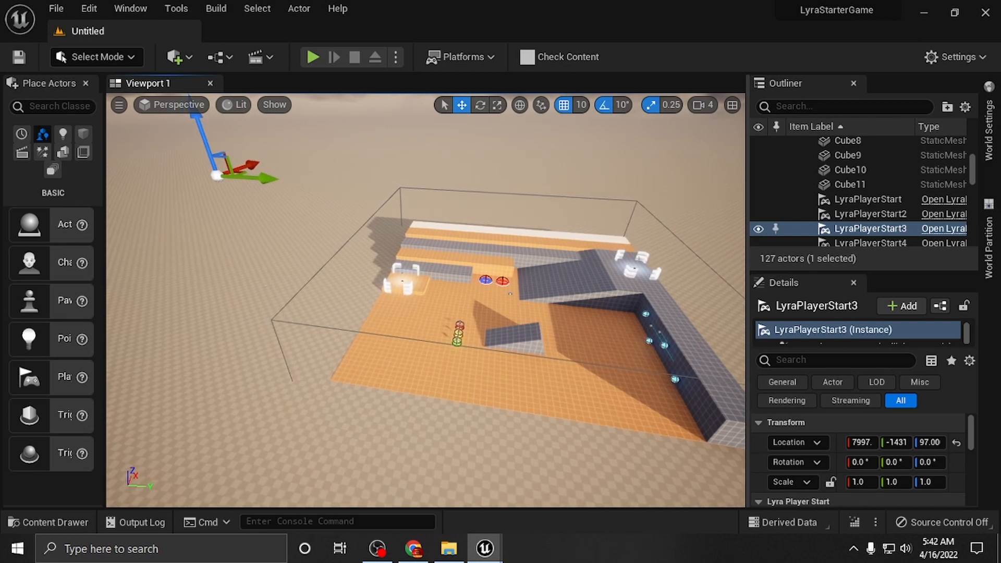
left_click(282, 322)
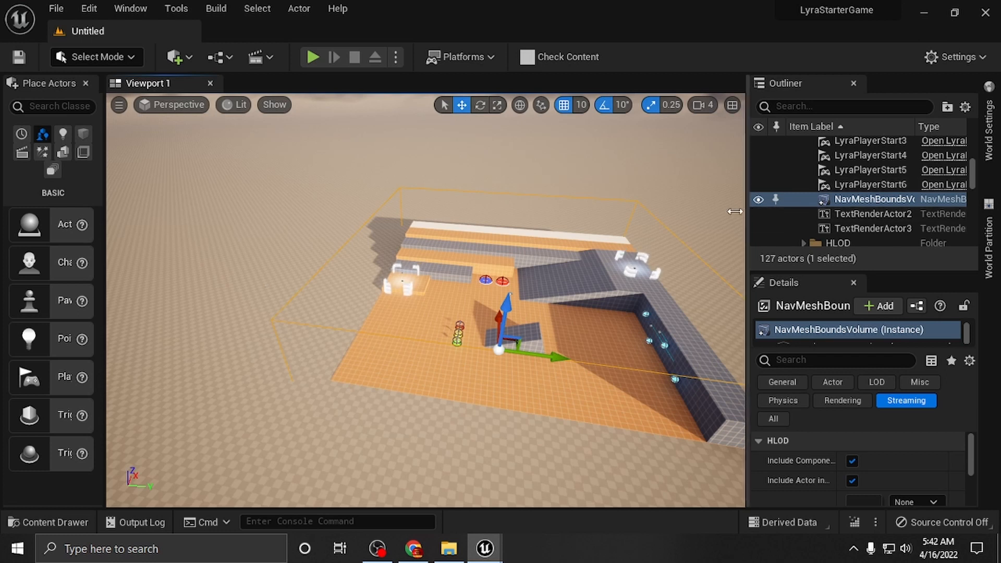
left_click_drag(735, 211, 623, 211)
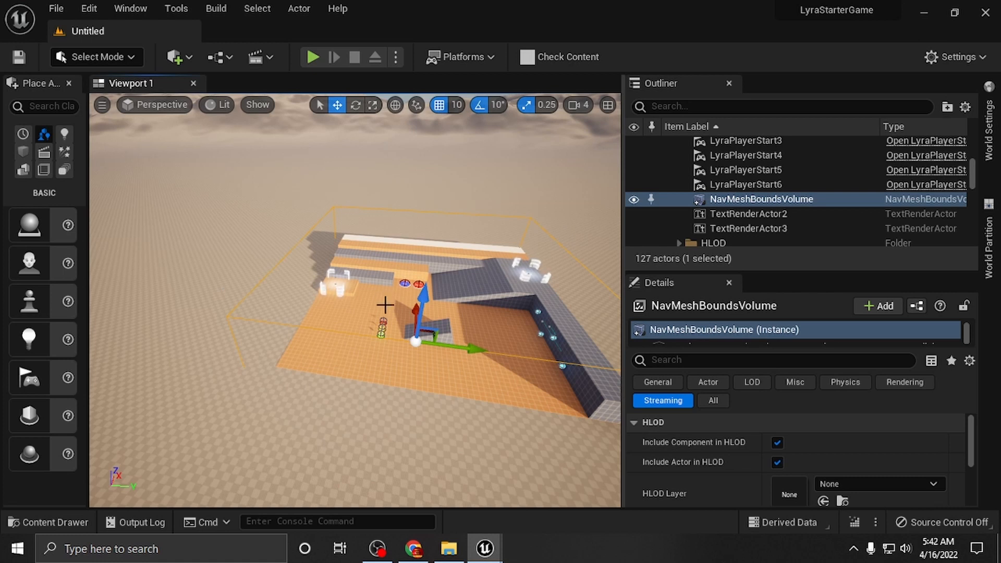
Turn on the navigation mesh display and examine which parts of the arena it covers.
scroll(393, 303, "up", 1)
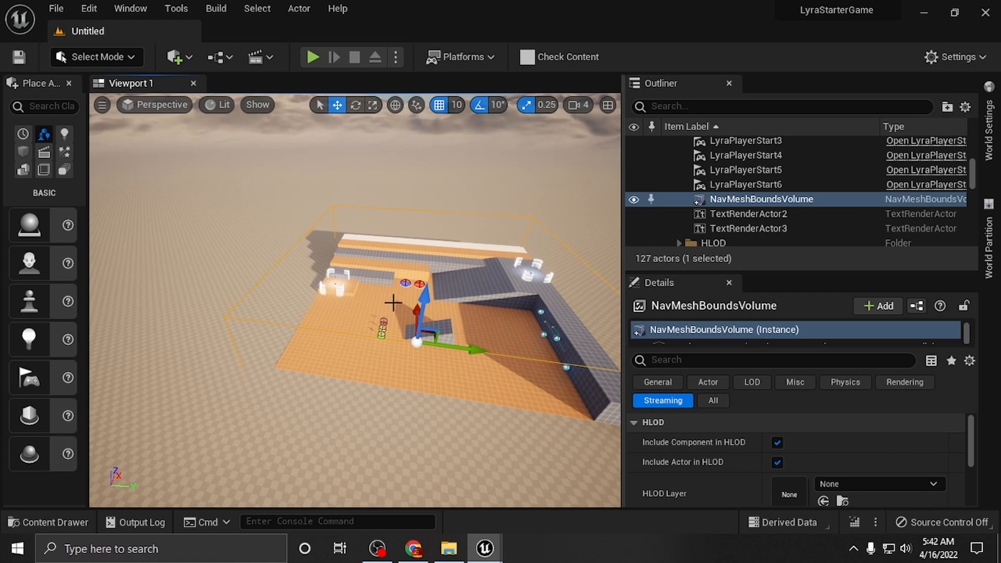
right_click_drag(320, 319, 342, 336)
scroll(299, 281, "up", 2)
scroll(313, 263, "up", 1)
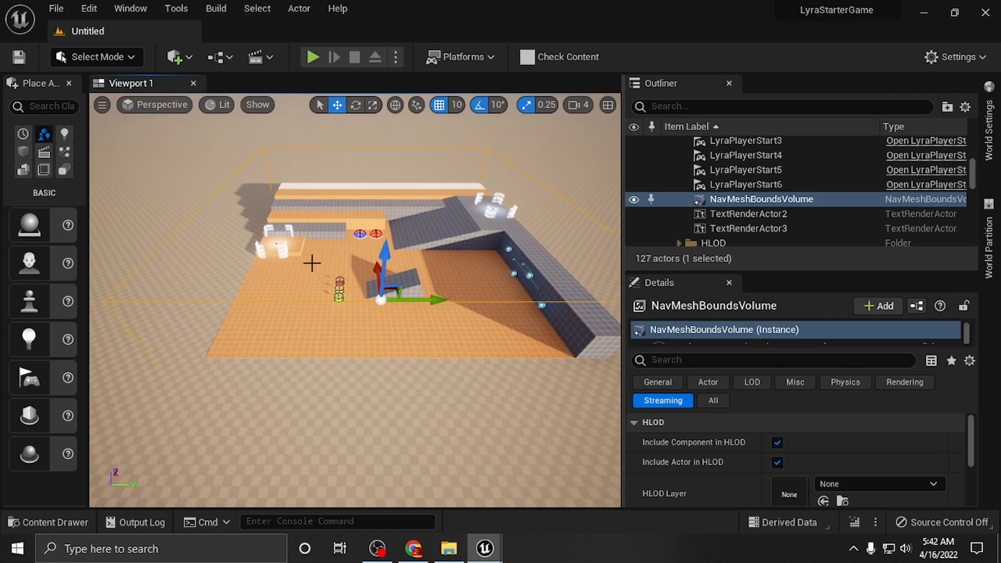
scroll(314, 271, "up", 2)
scroll(308, 279, "up", 5)
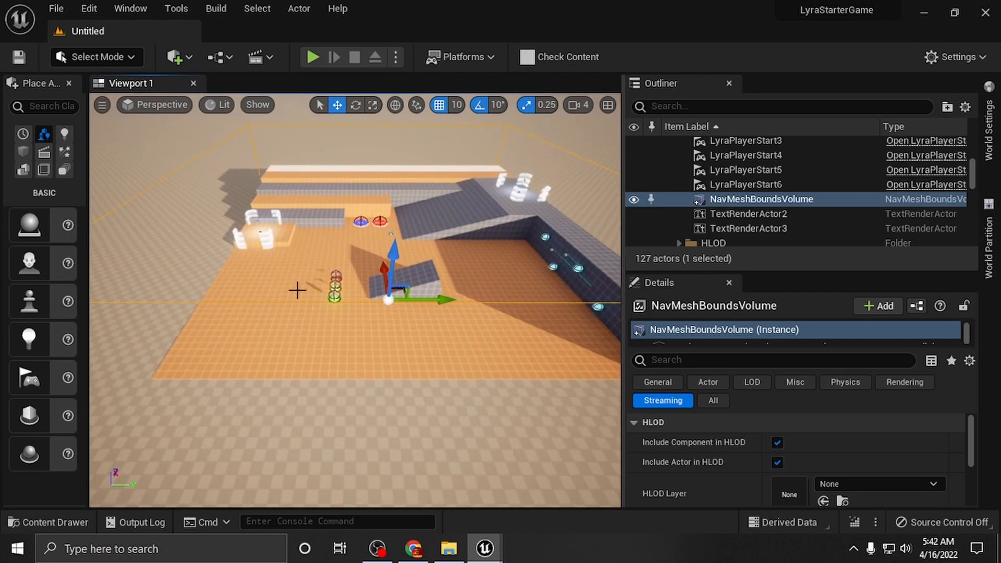
left_click(292, 277)
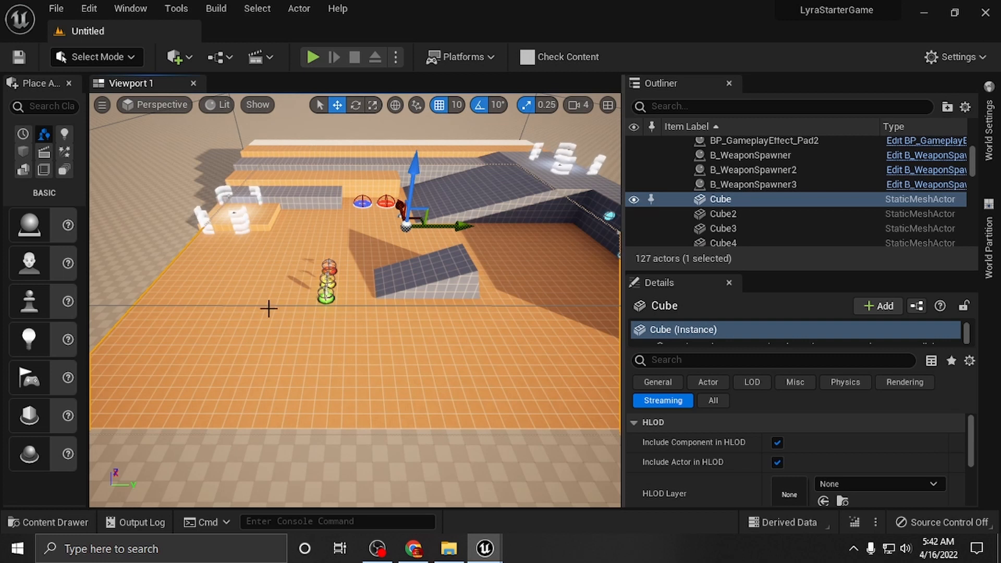
key("p")
right_click_drag(264, 333, 323, 337)
key("s")
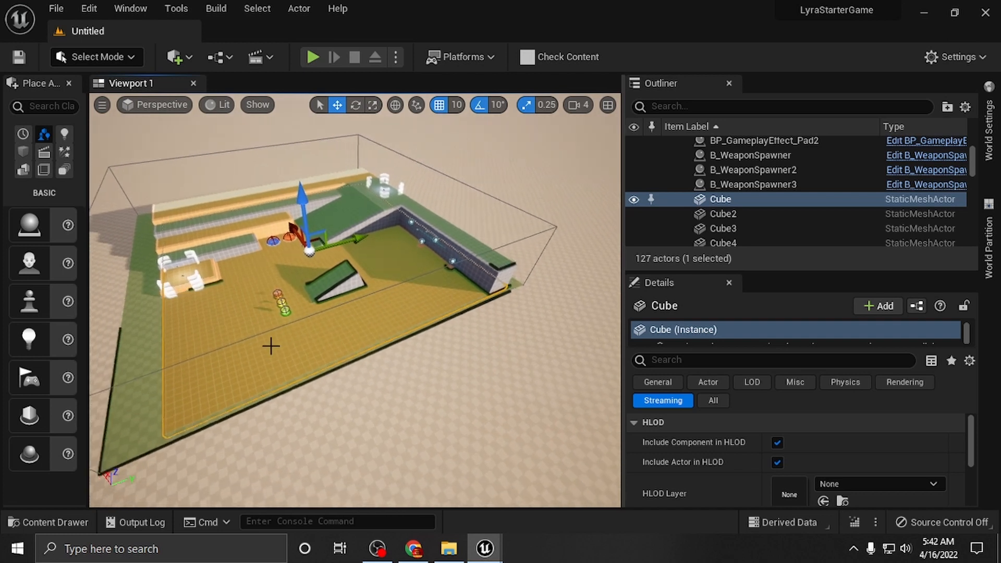
scroll(271, 346, "down", 8)
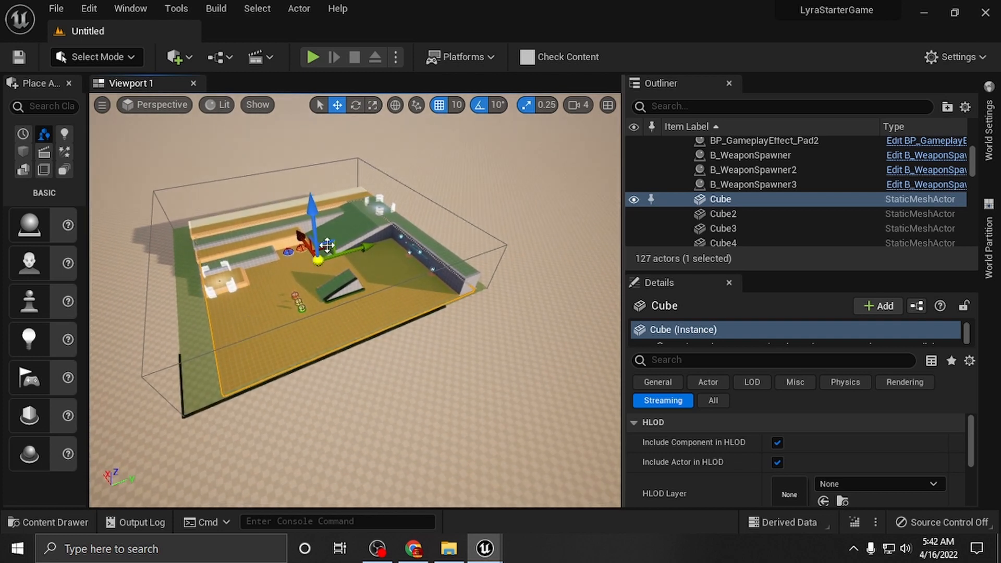
Select the NavMeshBoundsVolume around the arena and switch the transform mode to scaling.
left_click(503, 242)
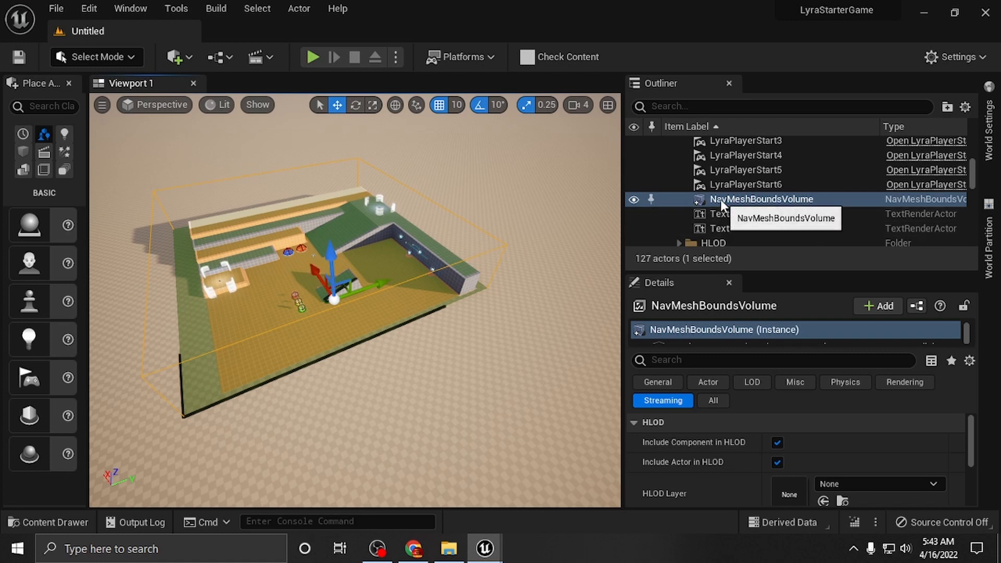
left_click(745, 200)
scroll(423, 383, "up", 5)
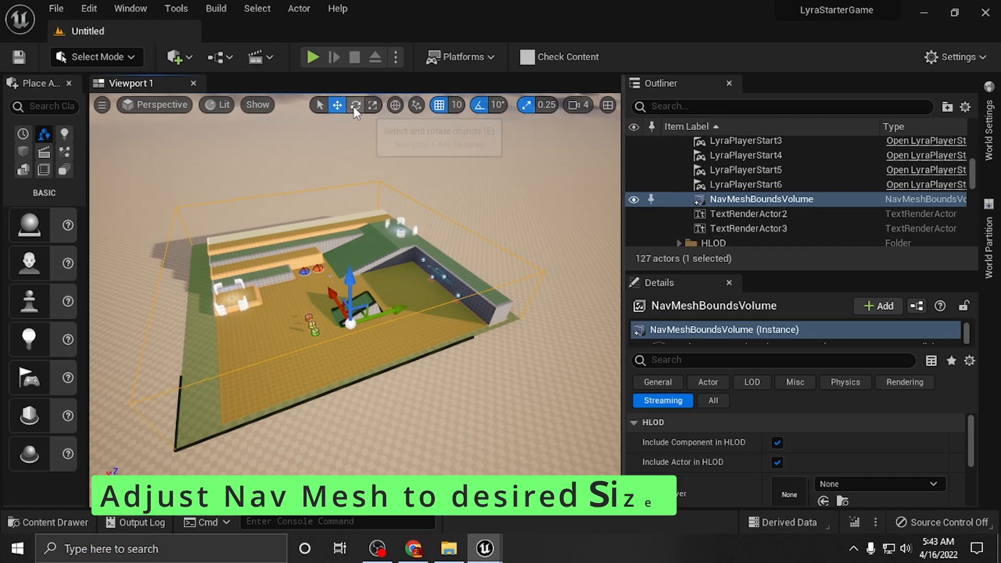
left_click(371, 106)
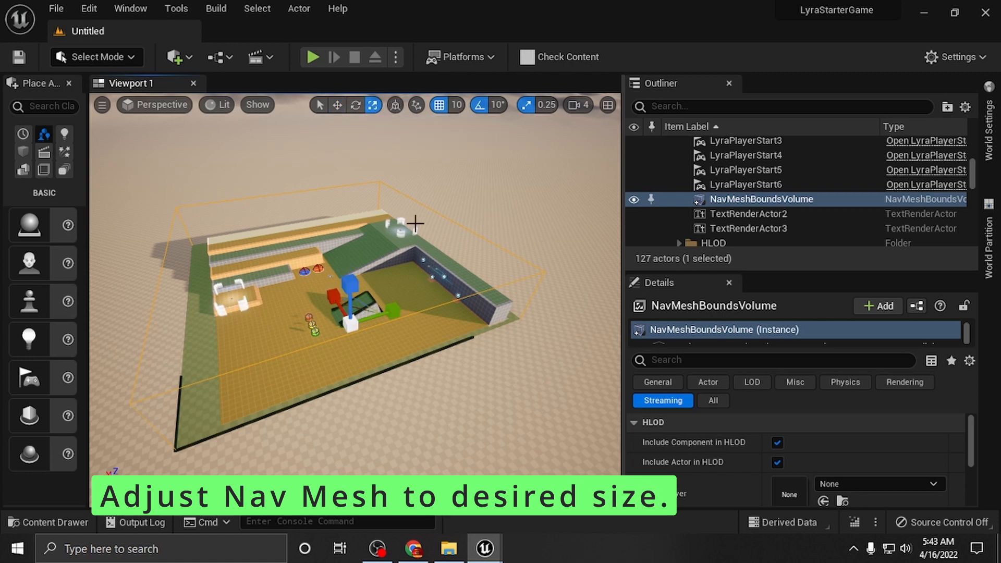
Enlarge the viewport and set the camera speed to 5.
key("s")
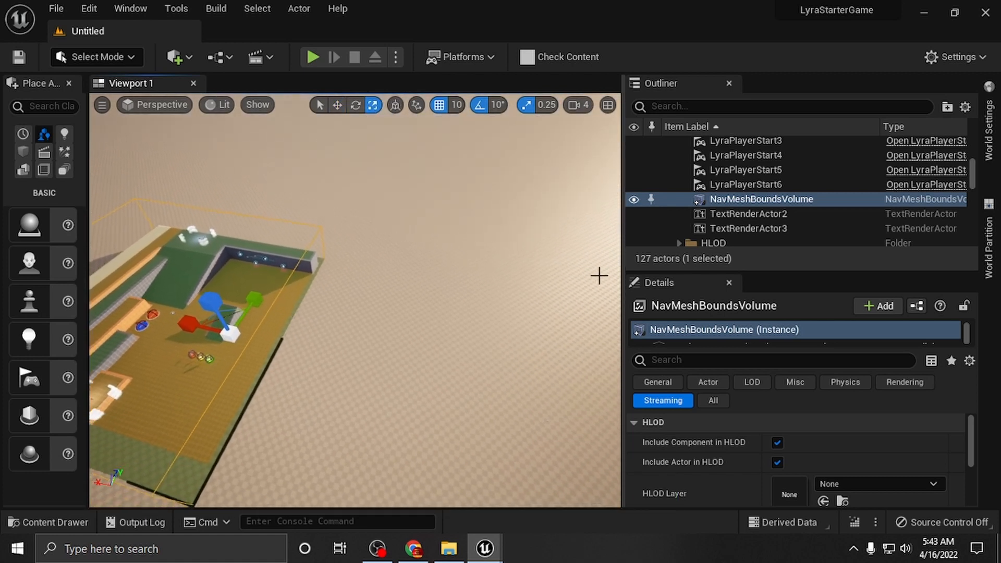
left_click_drag(623, 274, 833, 275)
key("d")
right_click_drag(750, 295, 630, 296)
scroll(735, 324, "down", 7)
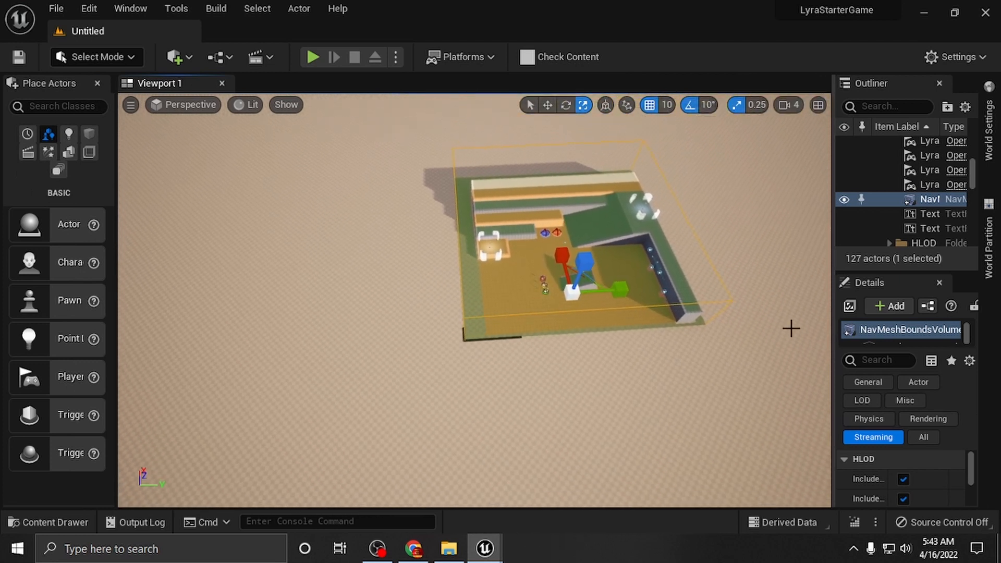
right_click_drag(729, 354, 723, 290)
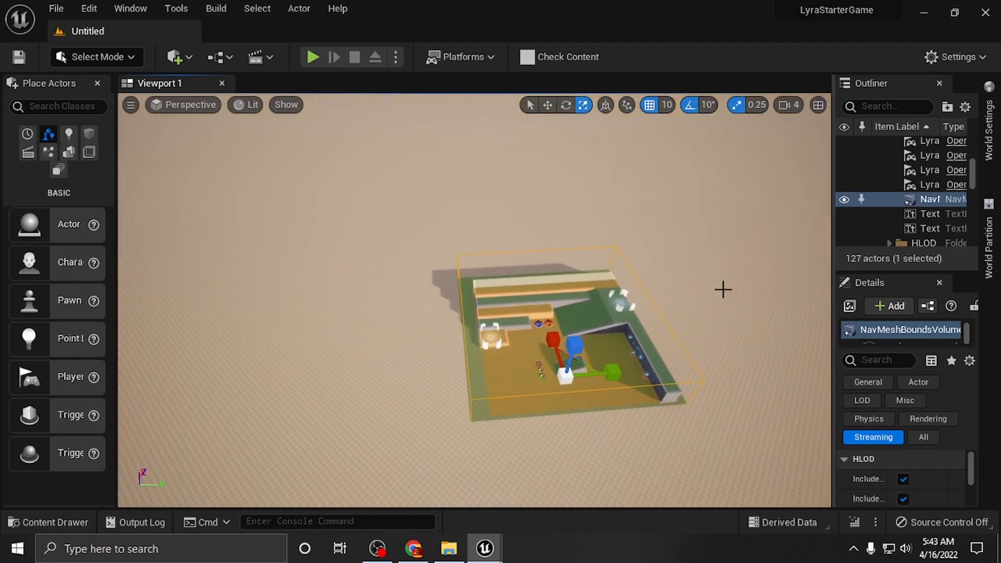
left_click(788, 104)
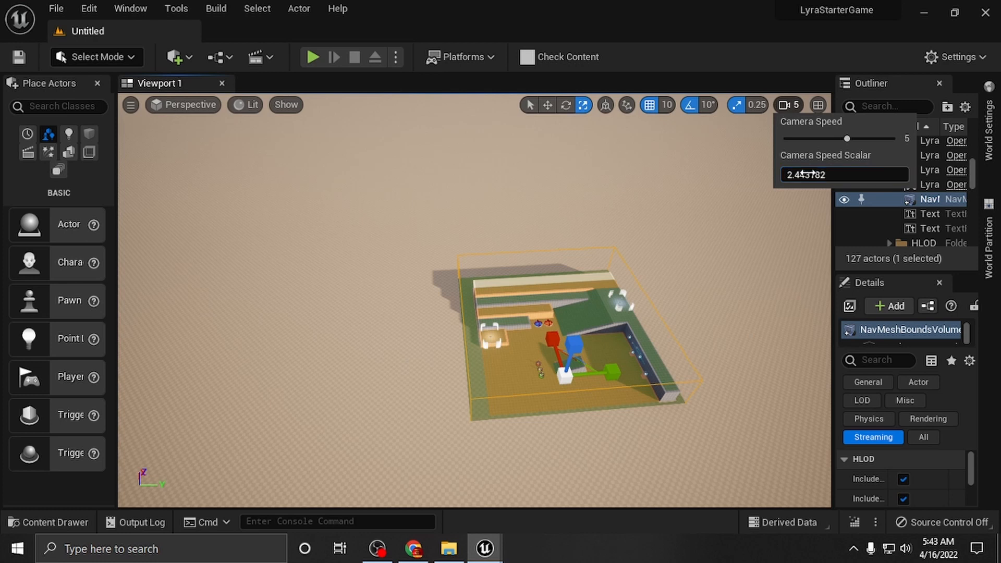
Examine how the NavMeshBoundsVolume compares in size with the surrounding landscape and mountains.
right_click_drag(769, 224, 688, 224)
key("s")
right_click_drag(474, 300, 699, 273)
key("a")
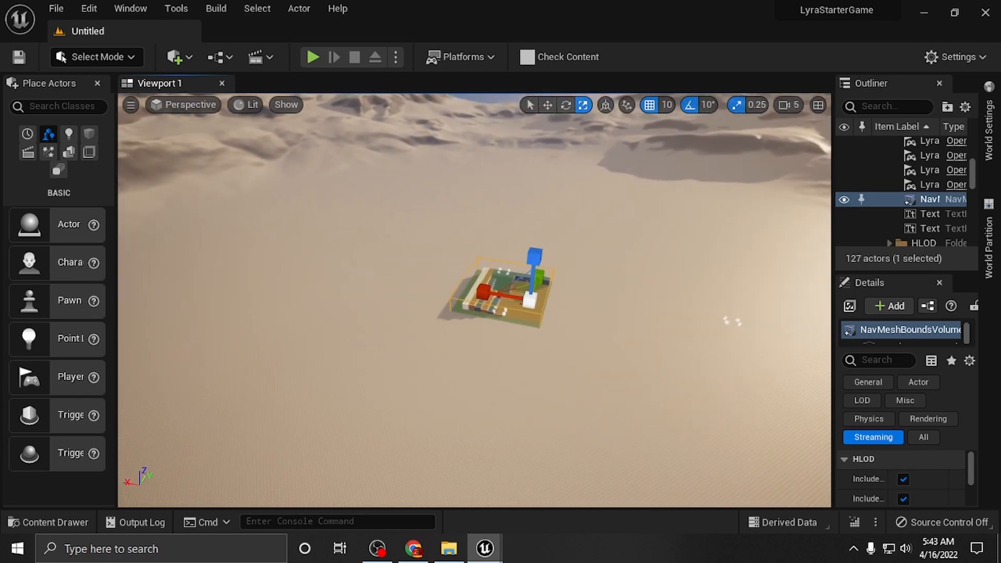
scroll(698, 272, "down", 6)
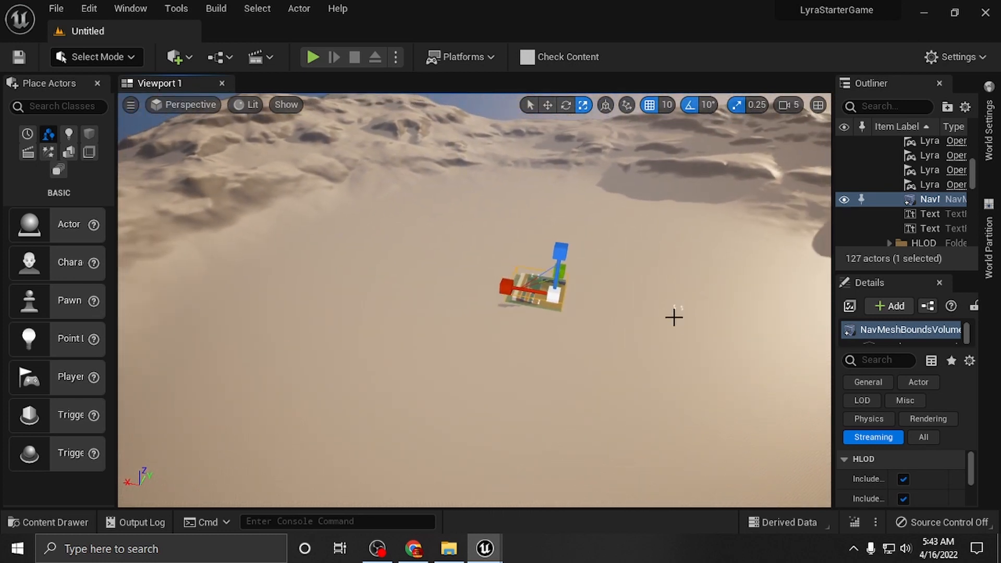
right_click_drag(672, 316, 677, 322)
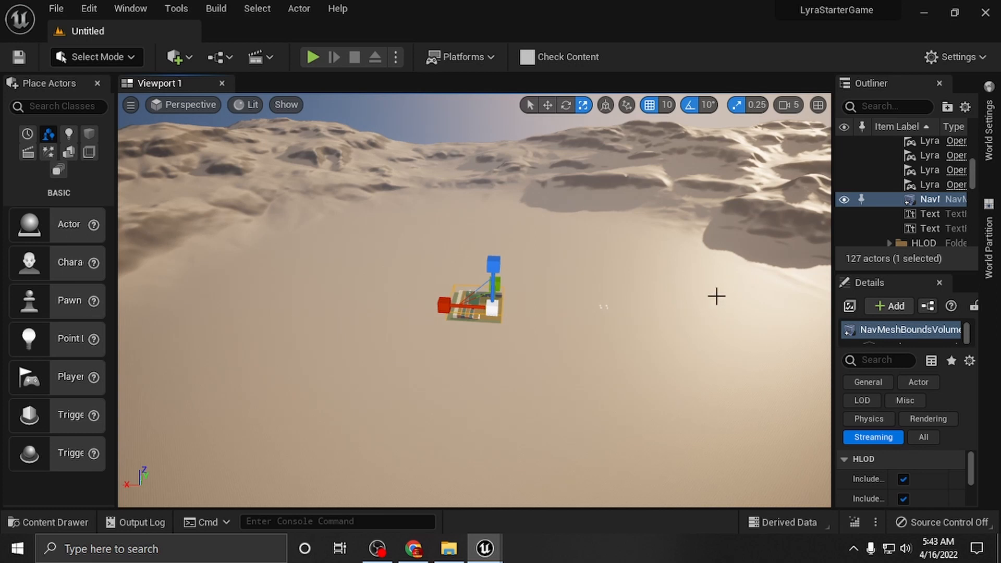
right_click_drag(613, 313, 609, 322)
scroll(609, 321, "up", 5)
scroll(610, 322, "down", 2)
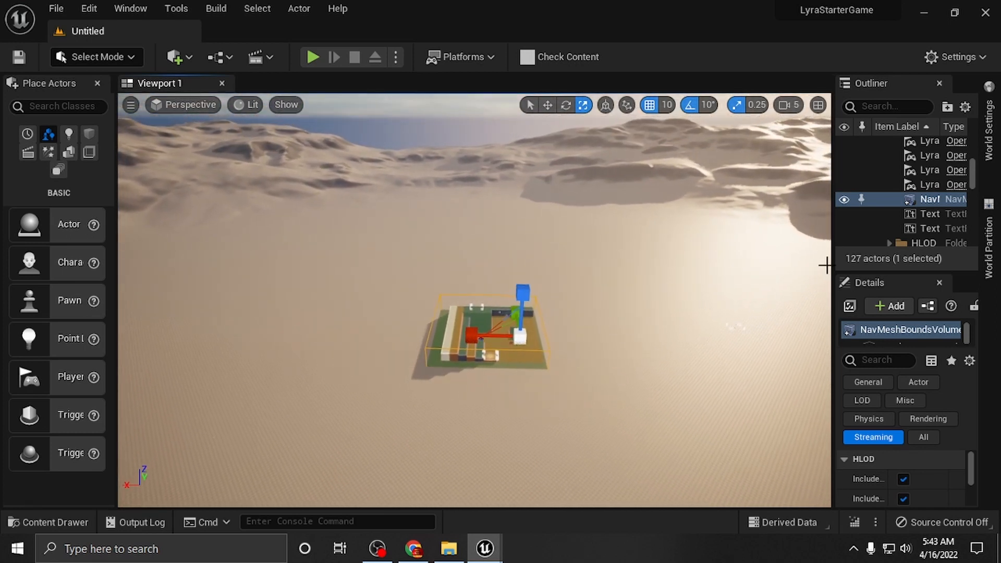
left_click_drag(834, 257, 709, 291)
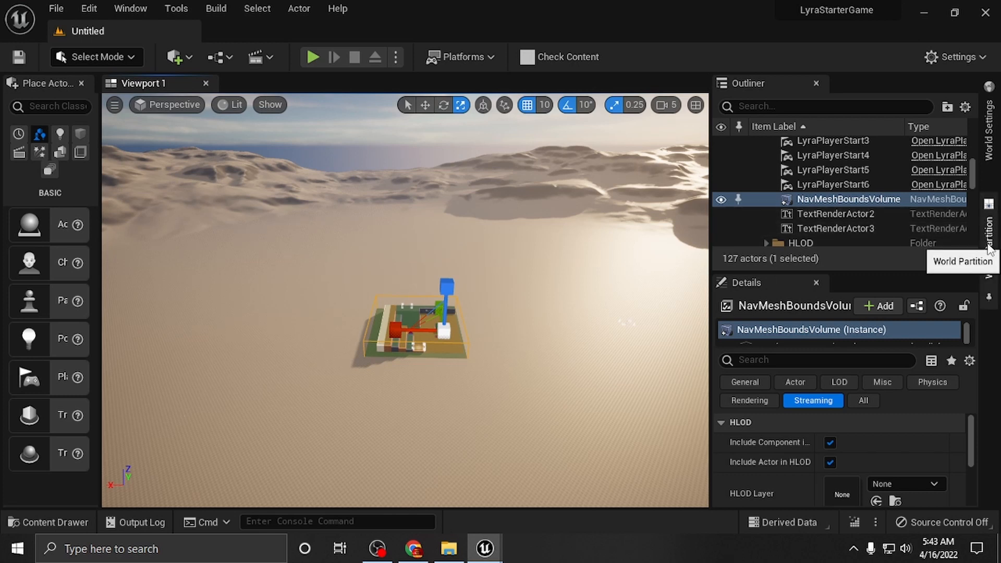
Filter the NavMeshBoundsVolume's properties to the General category and bring its Brush Settings into view.
scroll(800, 429, "down", 3)
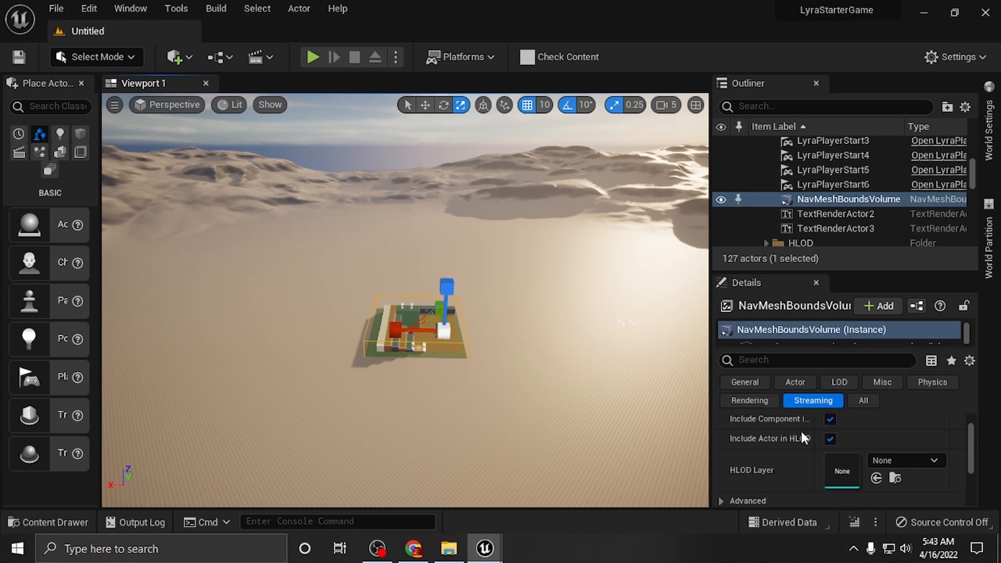
scroll(800, 430, "up", 3)
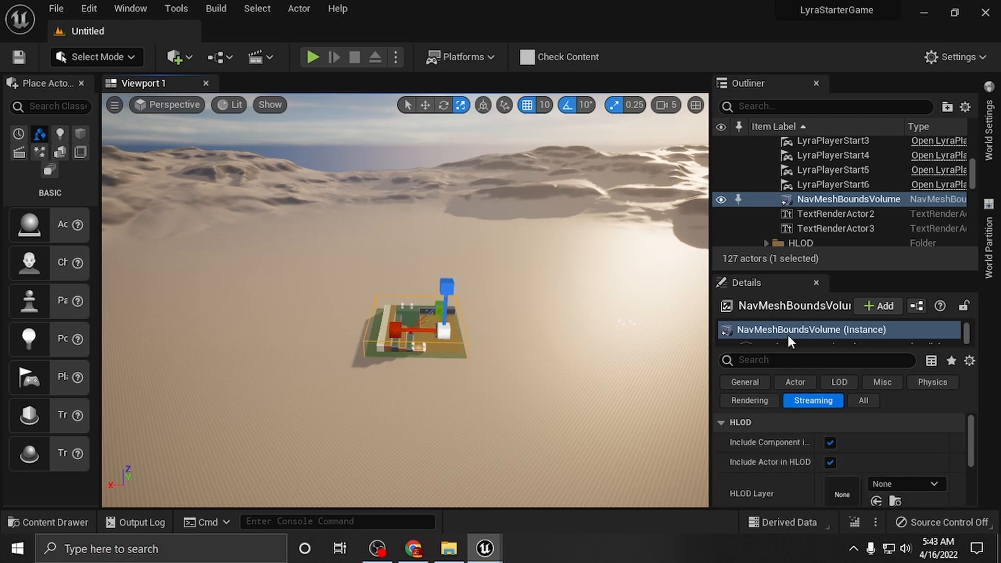
left_click(751, 382)
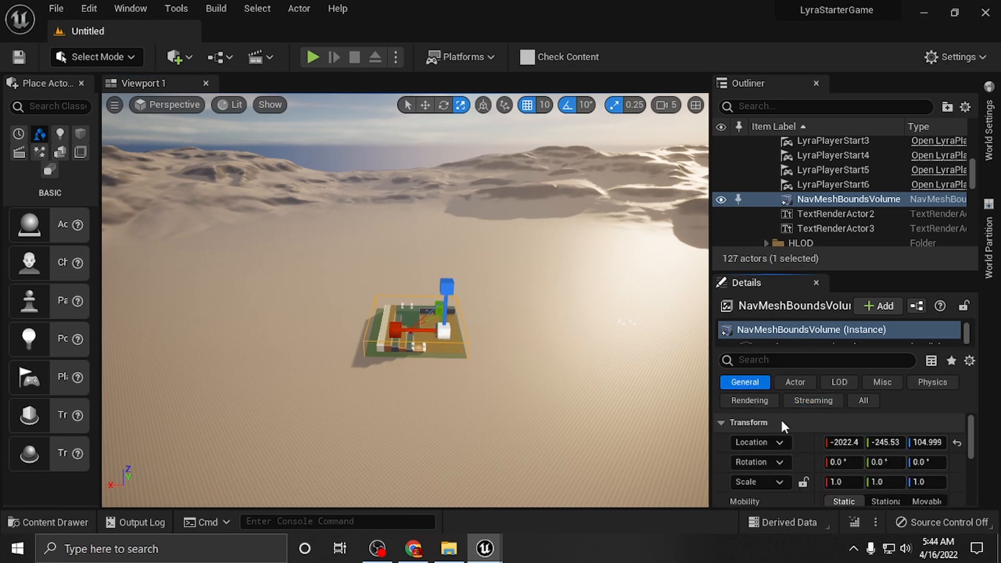
scroll(787, 433, "down", 3)
scroll(787, 433, "down", 1)
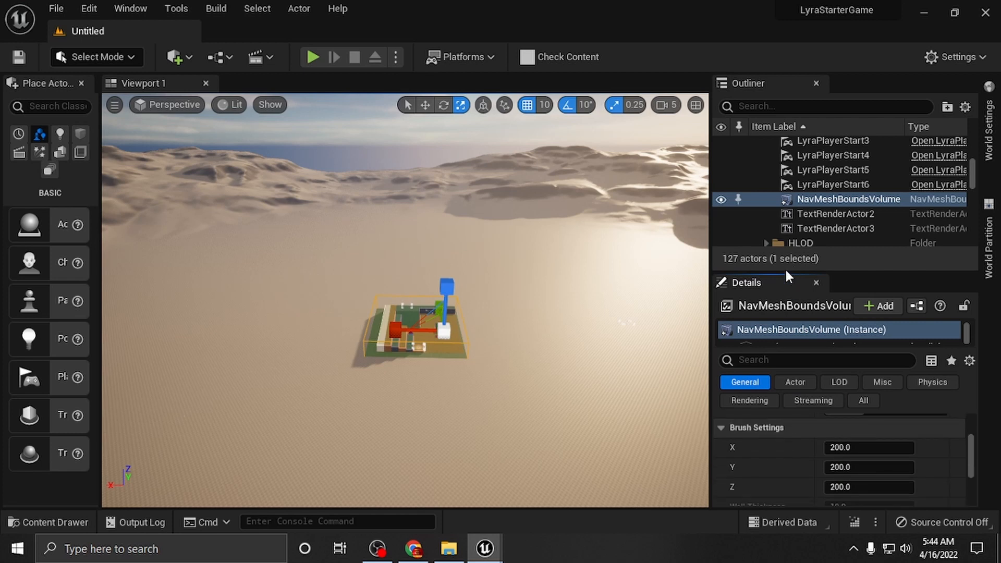
left_click_drag(781, 270, 783, 191)
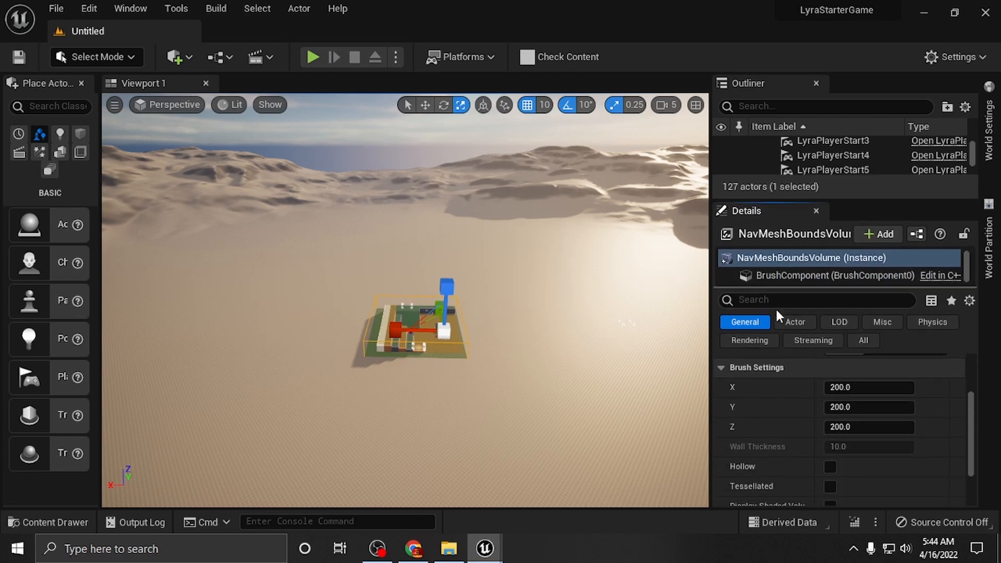
Set the NavMeshBoundsVolume's brush X size to 40000.
left_click(839, 387)
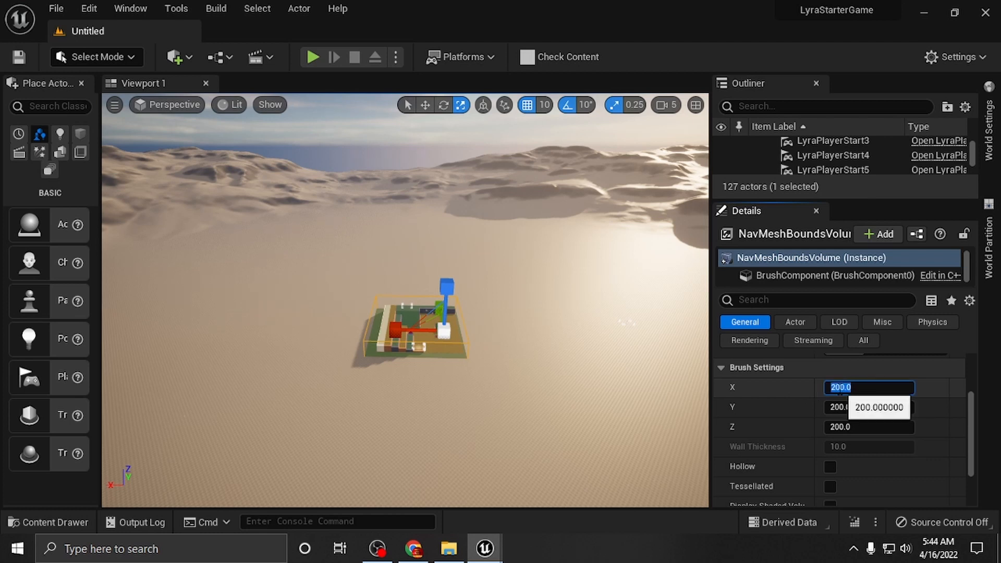
type("40000")
key("Return")
Increase the NavMeshBoundsVolume's brush X size to 80000 to span more of the landscape.
right_click_drag(573, 333, 610, 357)
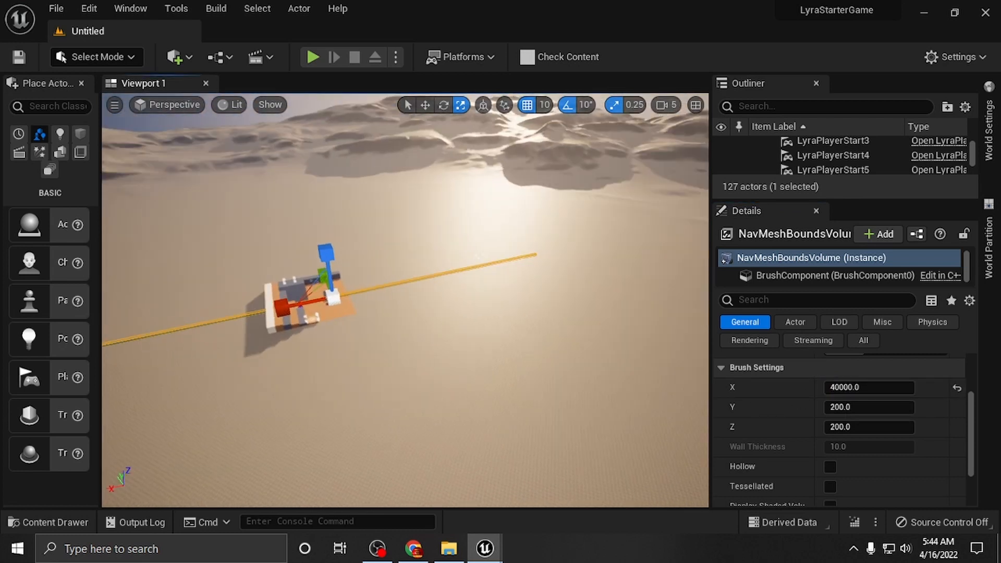
key("s")
mouse_move(480, 398)
right_mouse_down()
mouse_move(491, 385)
mouse_move(458, 376)
mouse_move(480, 398)
right_mouse_up()
left_click(860, 387)
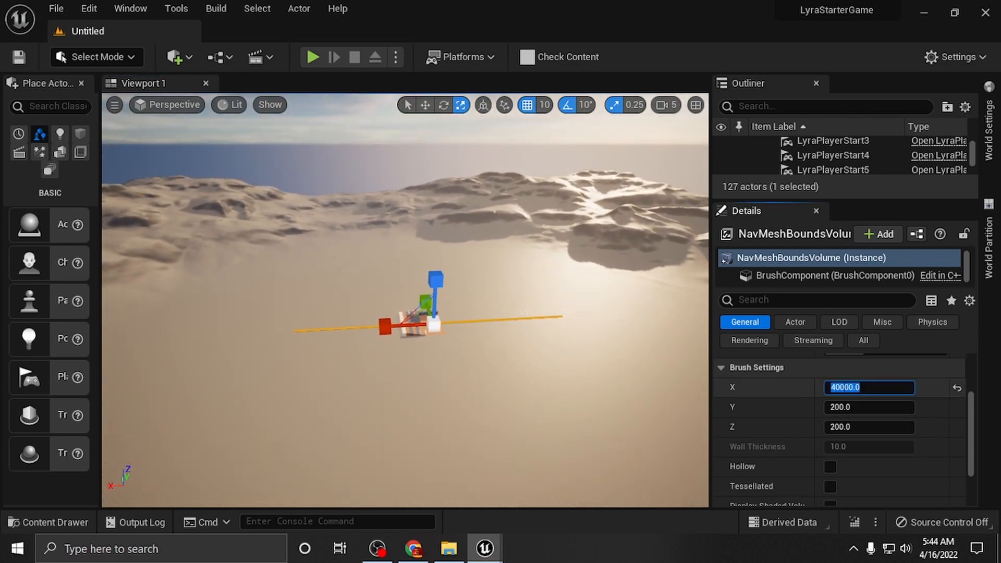
left_click_drag(836, 388, 827, 388)
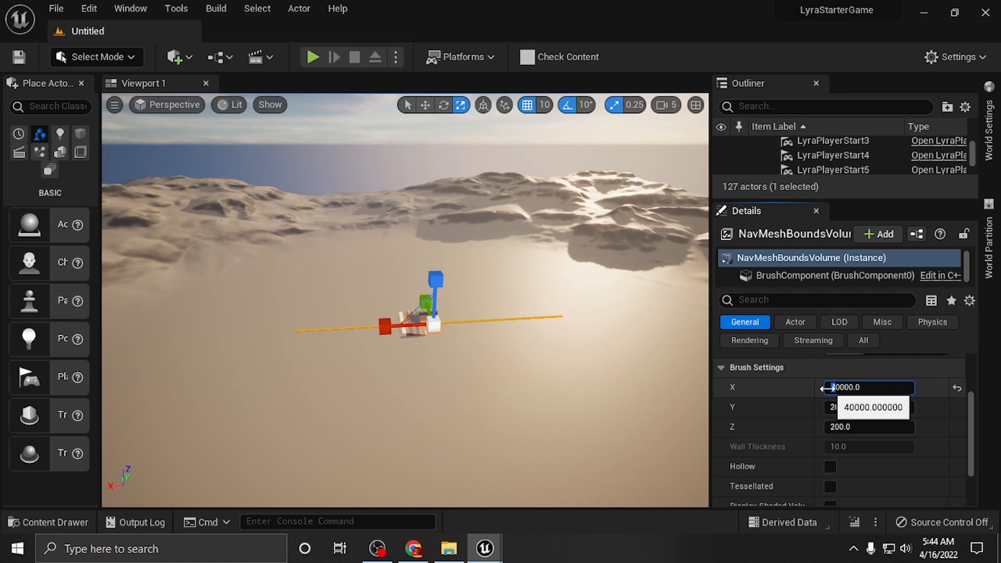
type("8")
key("Return")
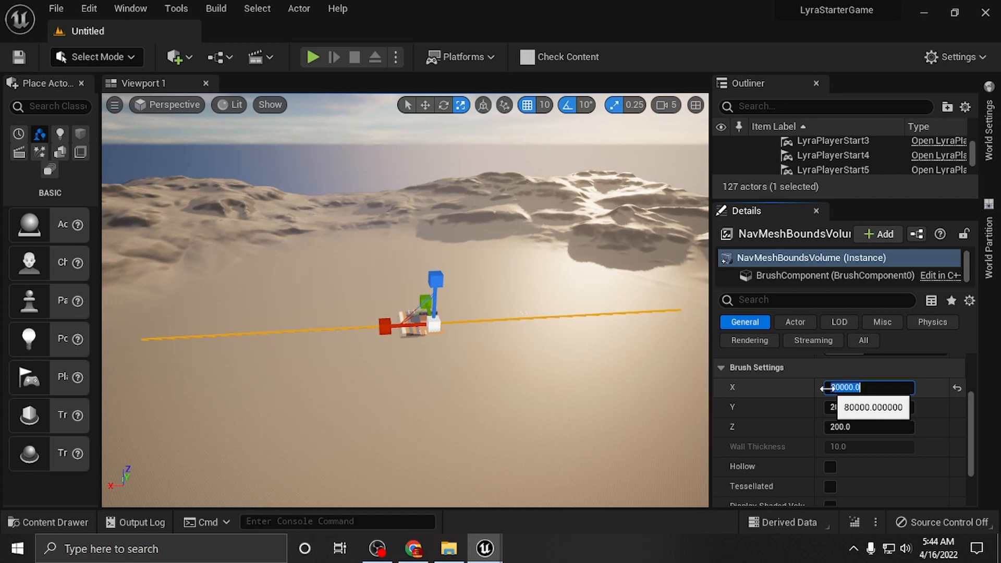
Set the NavMeshBoundsVolume's brush Y size to 90000.
left_click(834, 407)
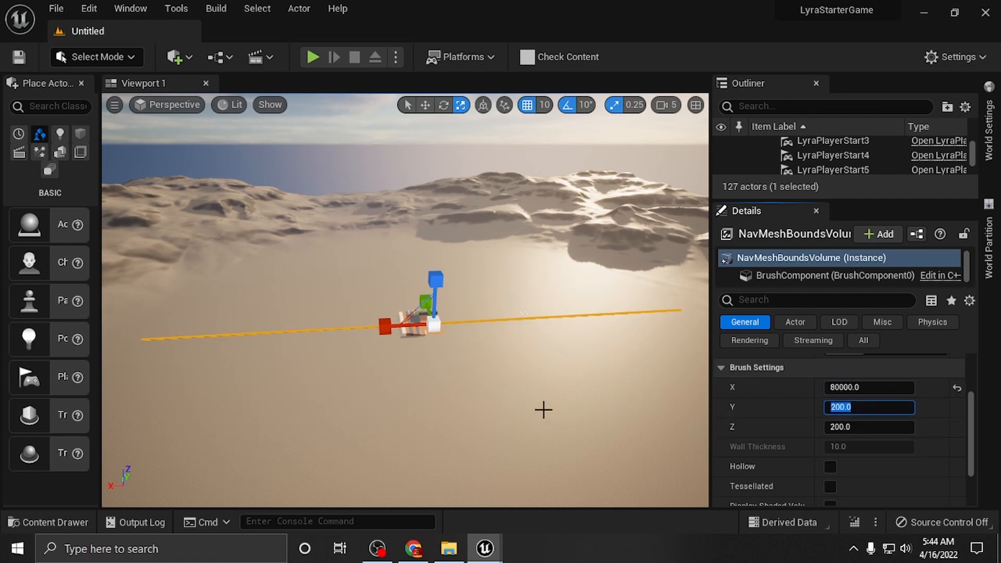
right_click_drag(543, 410, 632, 431)
left_click(840, 407)
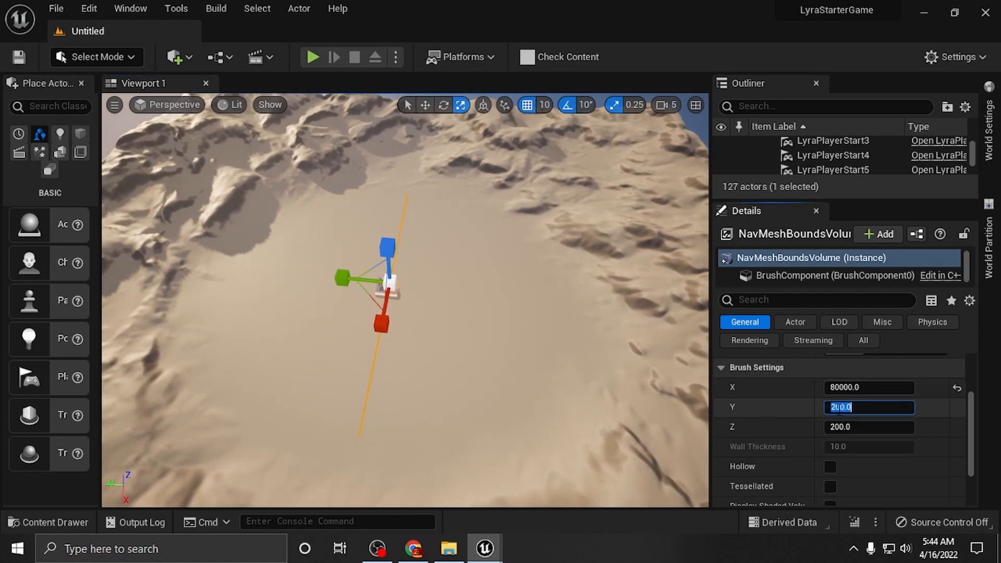
type("90000")
key("Return")
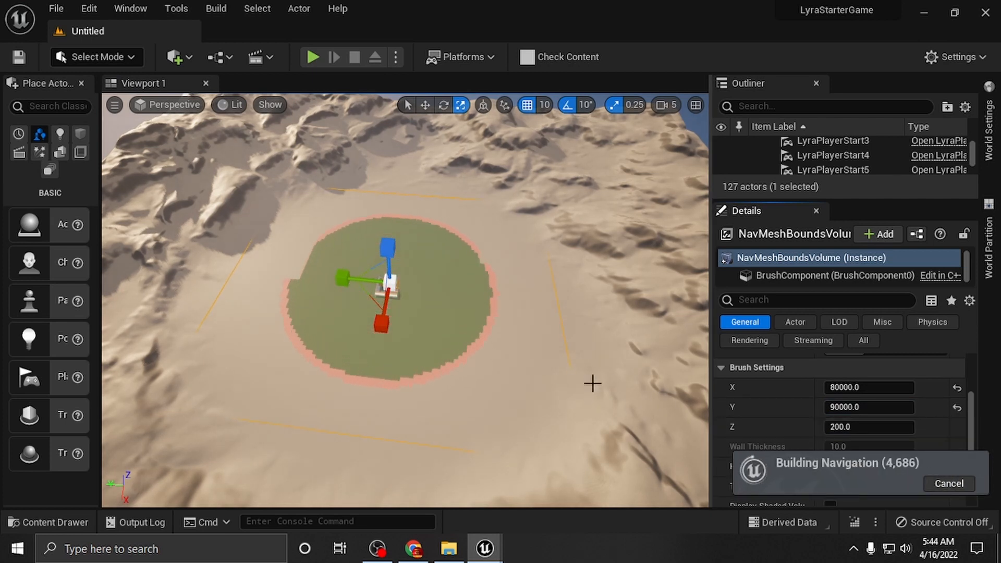
Set the NavMeshBoundsVolume's brush Z size to 1000 to make the volume taller.
right_click_drag(592, 382, 593, 390)
scroll(563, 367, "up", 8)
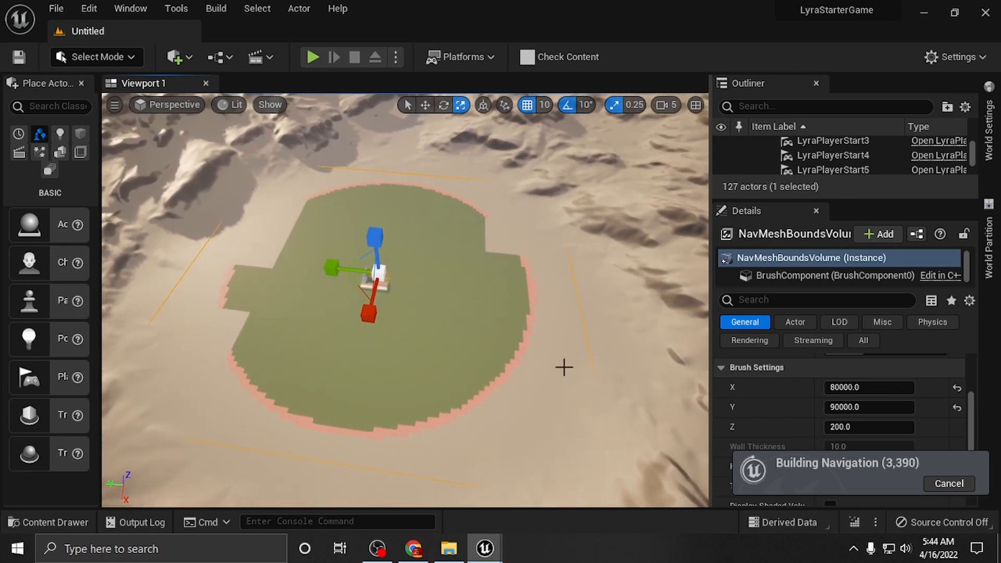
scroll(588, 357, "up", 8)
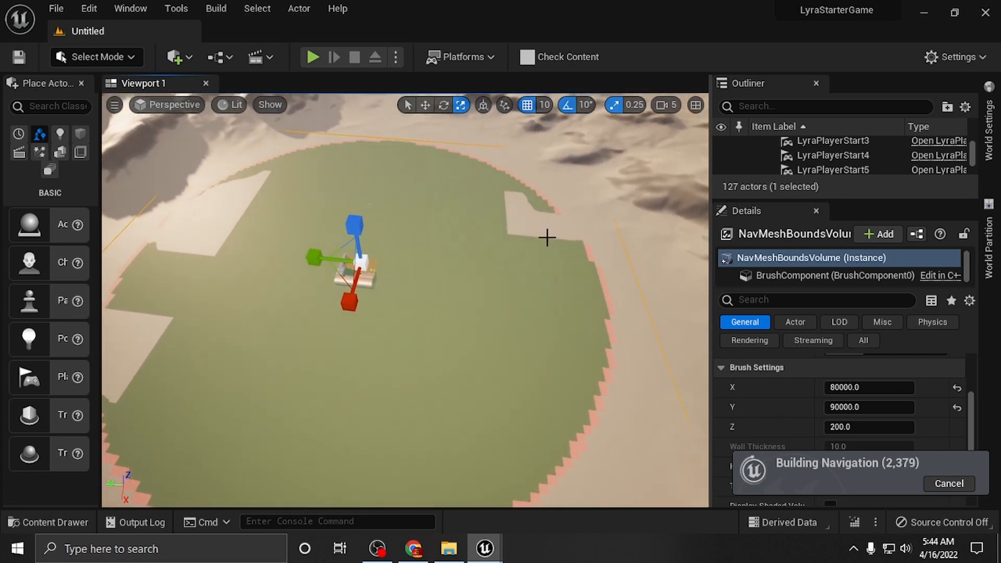
scroll(677, 342, "up", 4)
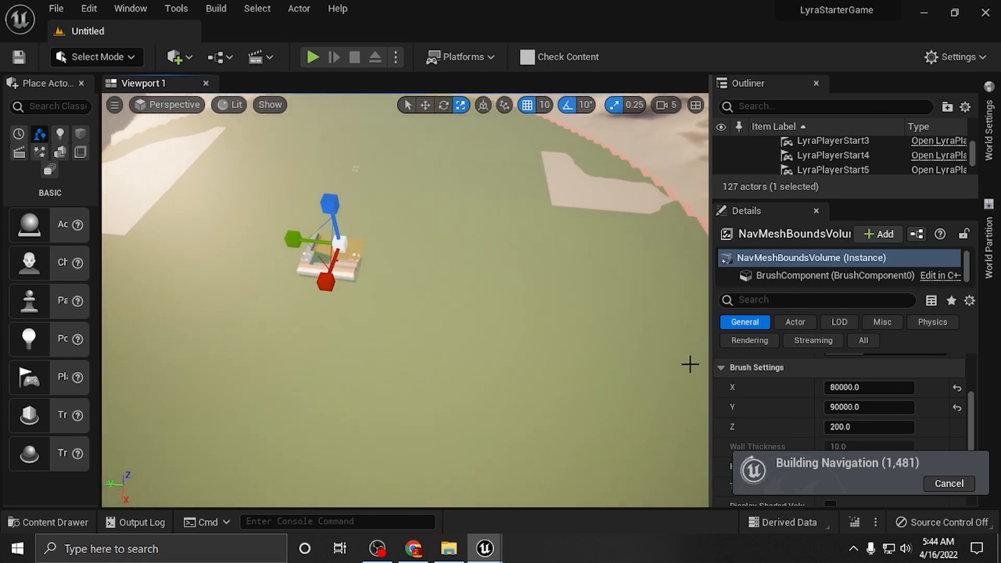
left_click(839, 426)
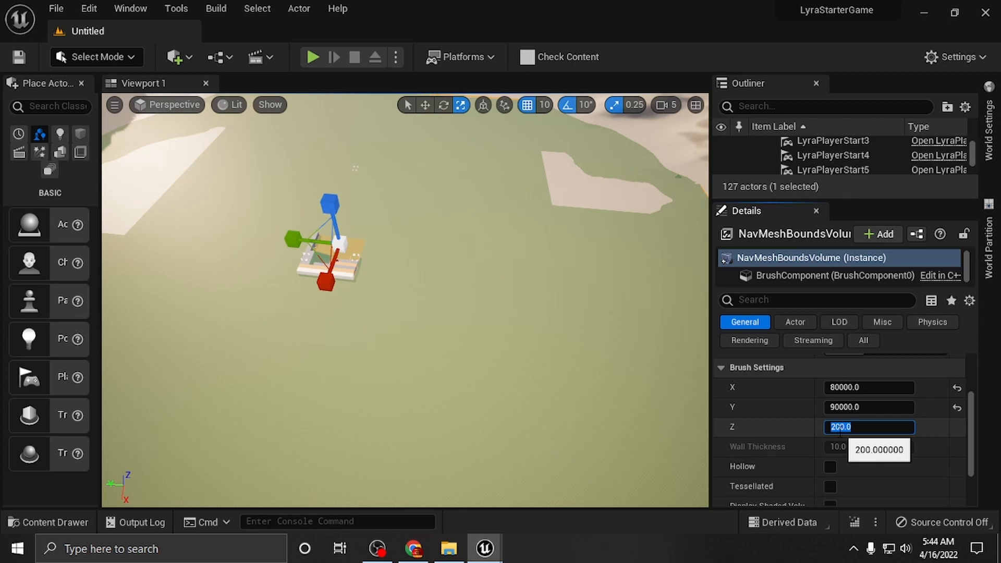
type("10")
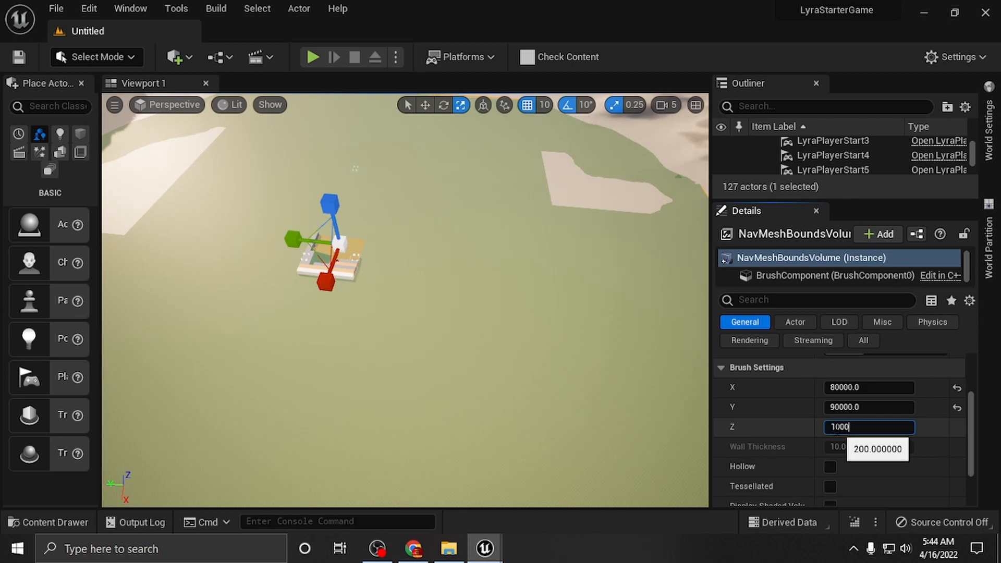
key("Return")
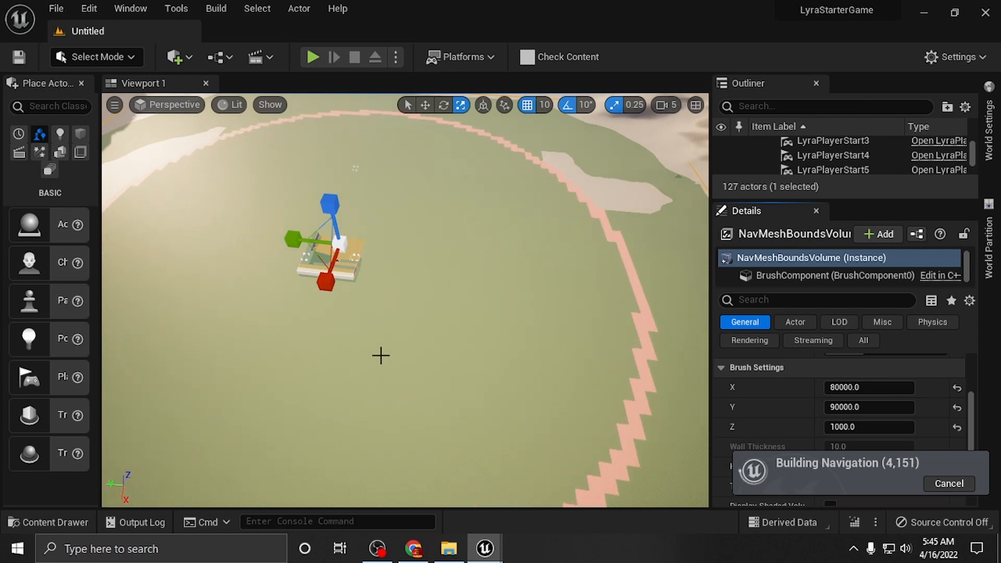
Examine the rebuilt navigation mesh's coverage from the landscape's edges back to the shooter gym platform.
right_click_drag(380, 355, 354, 306)
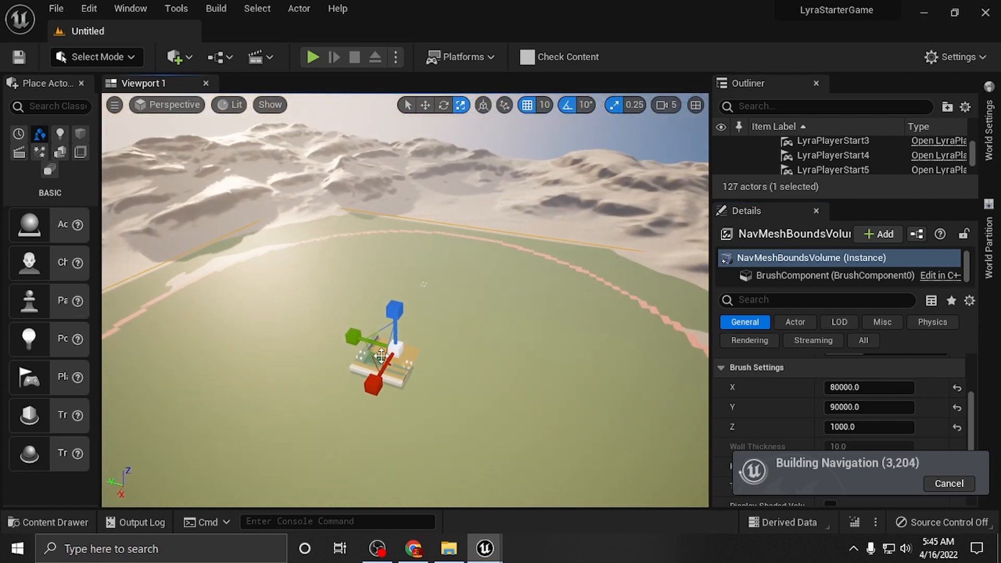
key("Left")
key("Up")
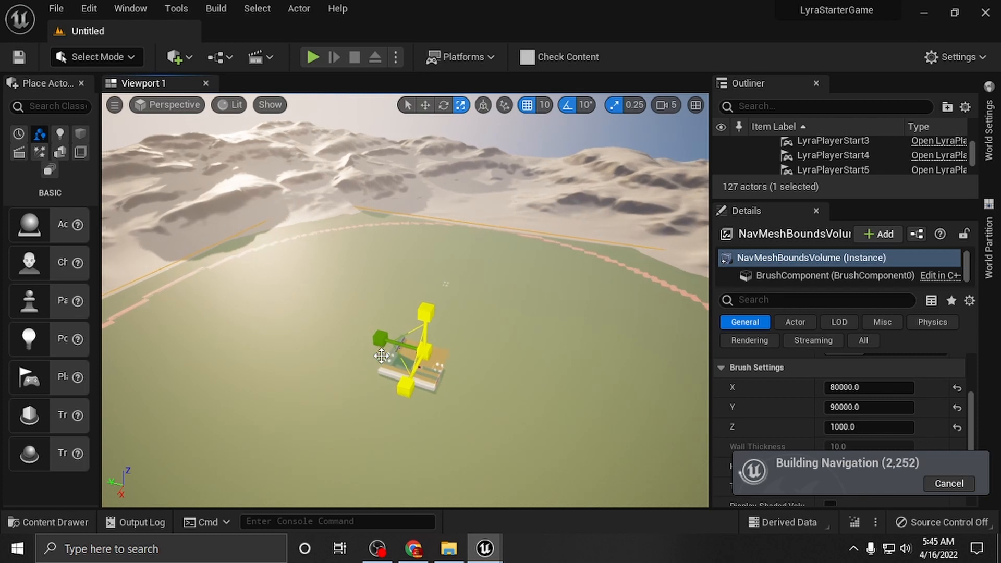
key("Left")
key("Up")
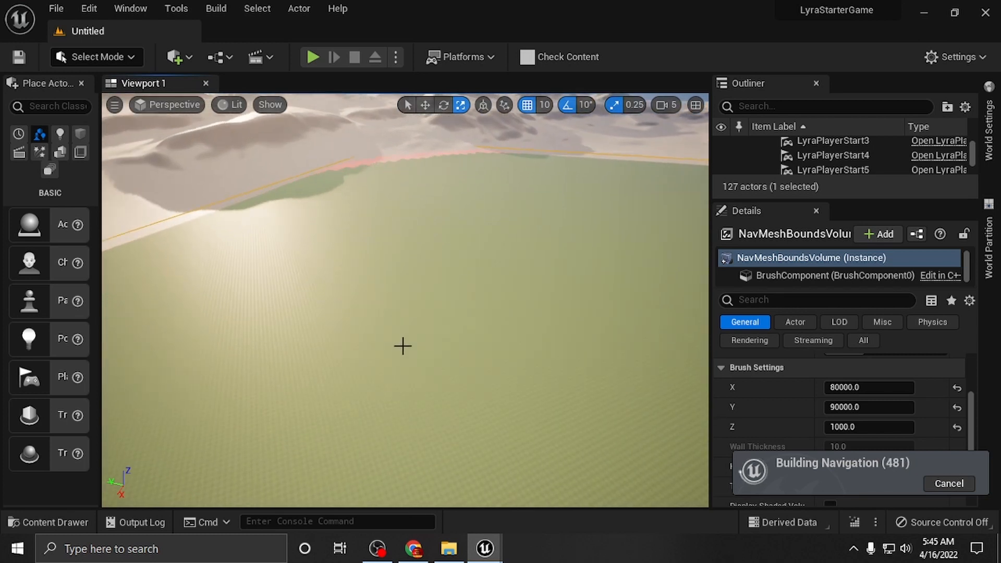
mouse_move(402, 345)
right_mouse_down()
mouse_move(398, 292)
mouse_move(443, 333)
mouse_move(500, 336)
mouse_move(571, 320)
mouse_move(552, 282)
mouse_move(404, 347)
right_mouse_up()
key("w")
scroll(404, 347, "down", 5)
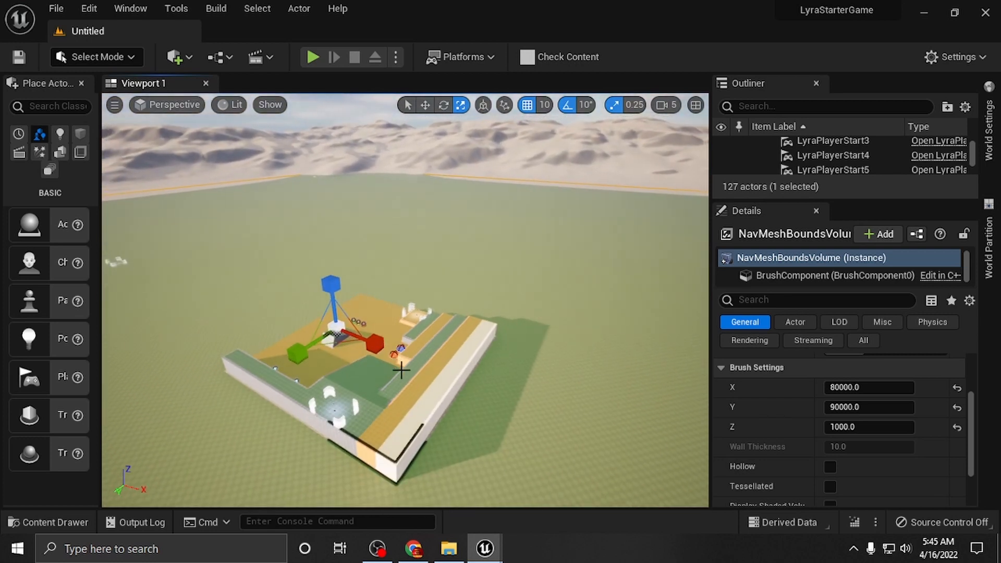
Save the level as OpenWorldTest in the Maps folder of ShooterCore Content.
left_click(57, 8)
left_click(74, 174)
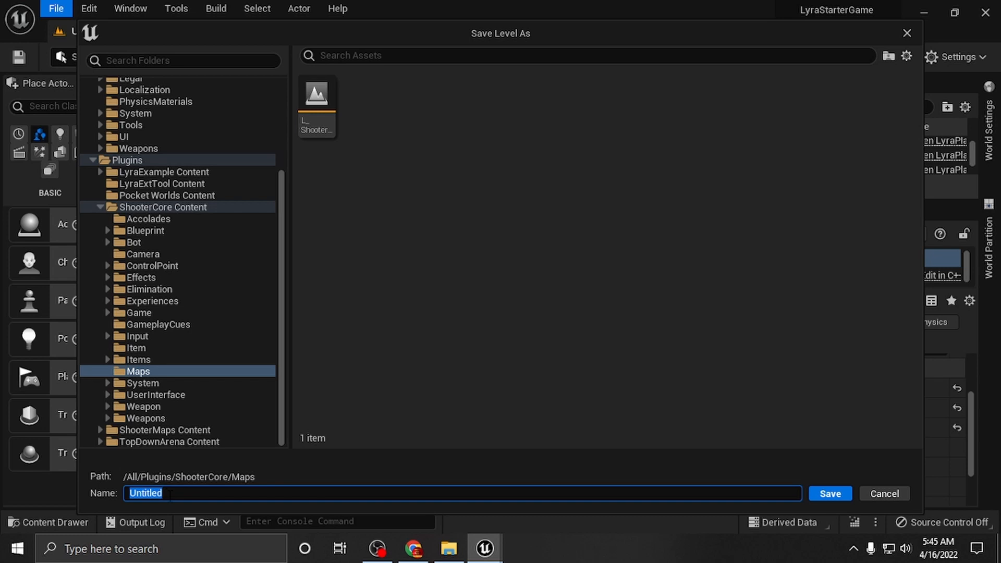
type("OpenWorldTest")
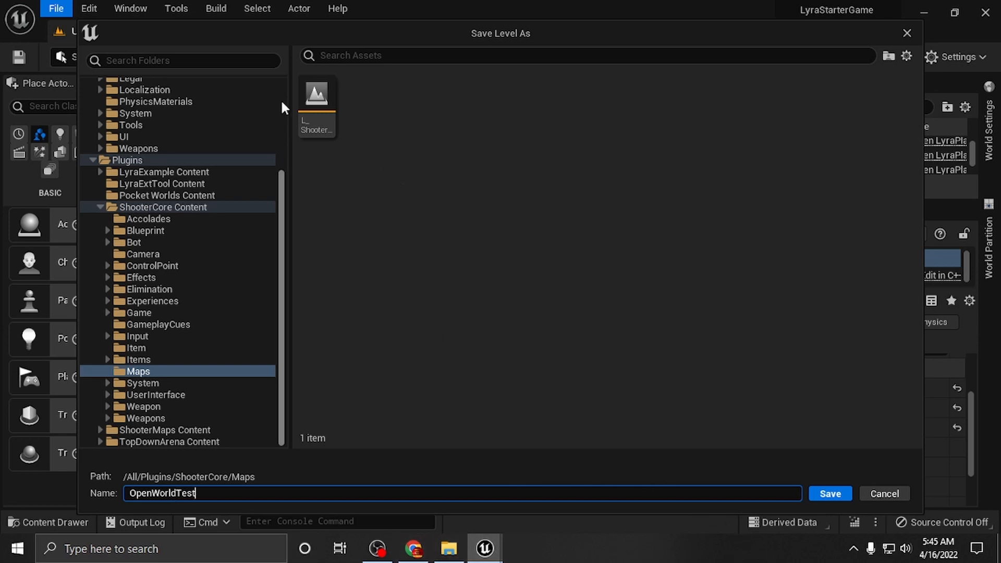
mouse_move(311, 102)
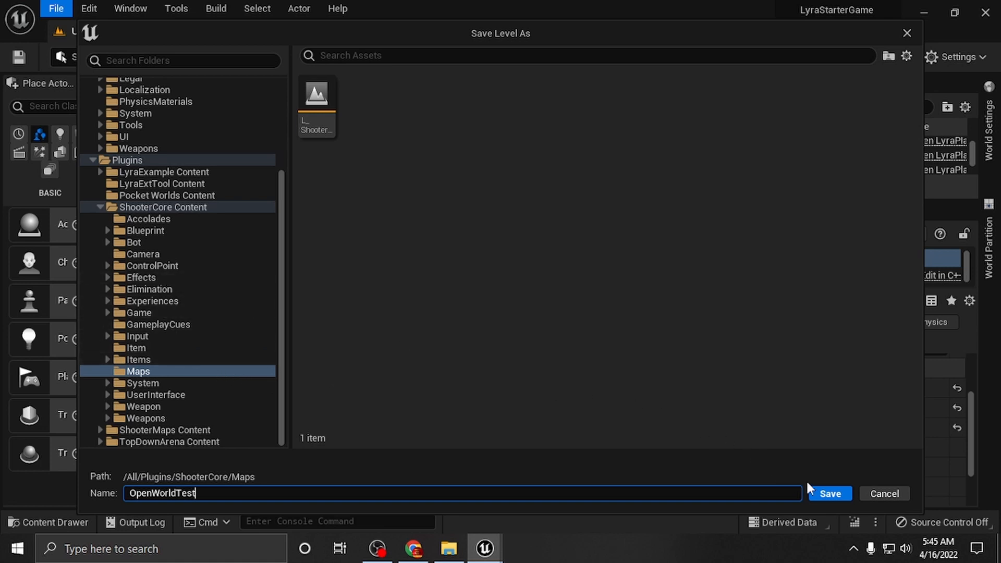
left_click(820, 491)
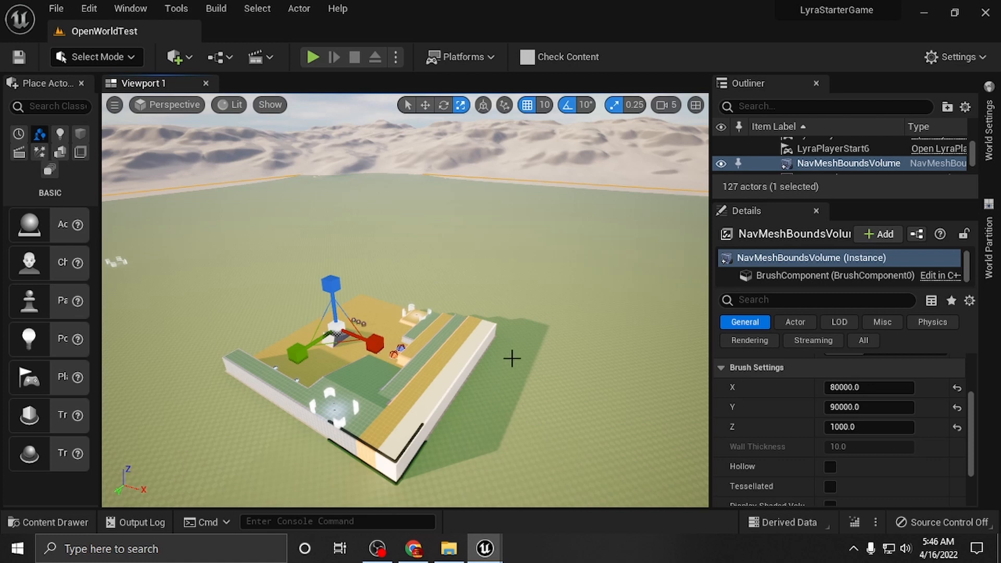
Play-test OpenWorldTest in the editor by moving the character across the gym floor to the weapon pads, and stop the session.
mouse_move(512, 358)
right_mouse_down()
mouse_move(547, 376)
mouse_move(510, 358)
right_mouse_up()
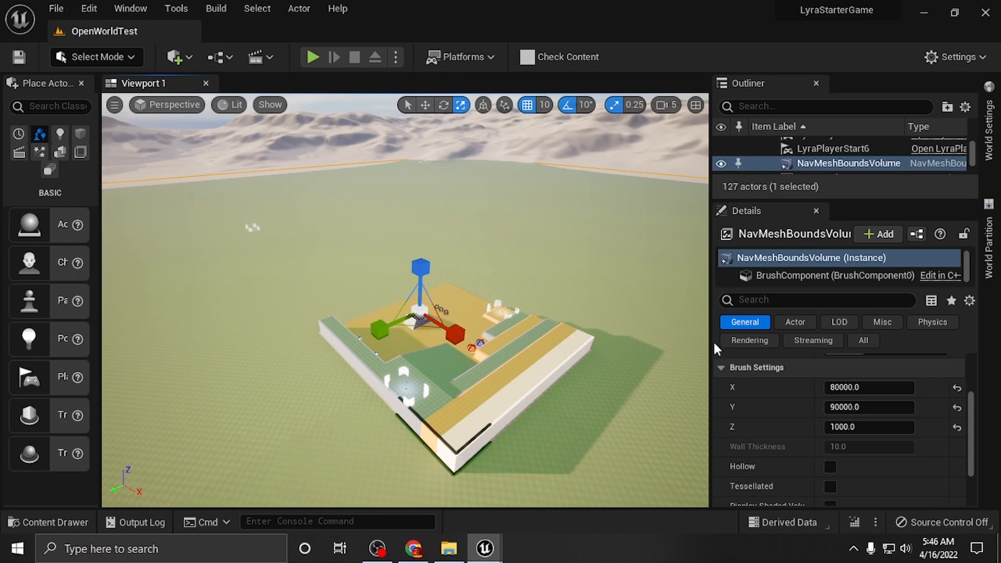
right_click_drag(612, 325, 612, 360)
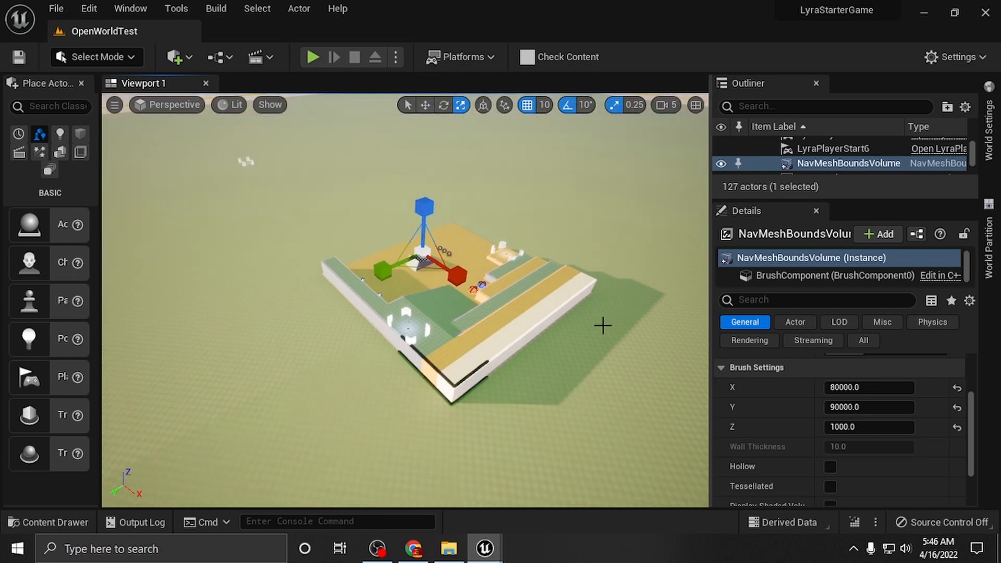
right_click_drag(520, 346, 477, 348)
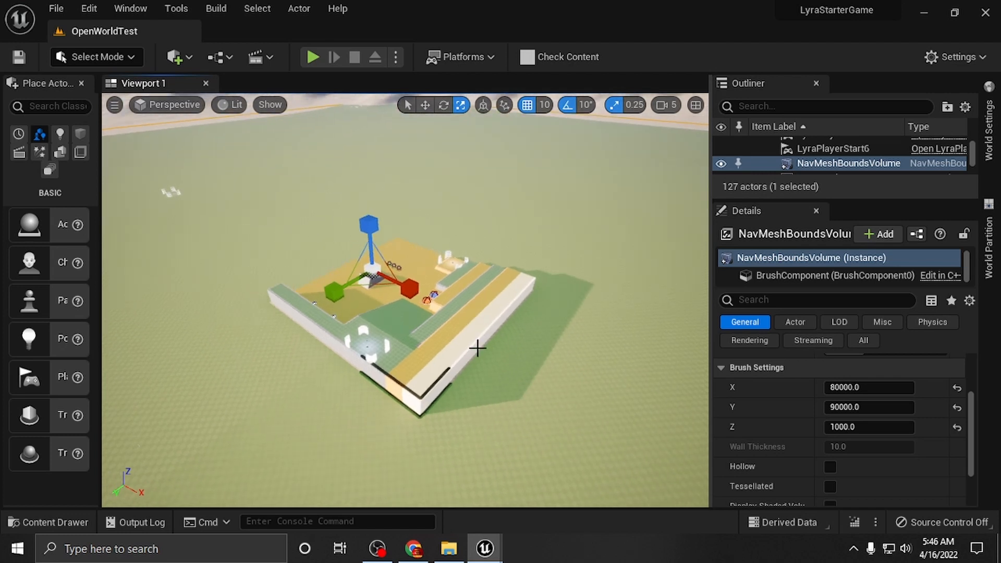
key("alt+p")
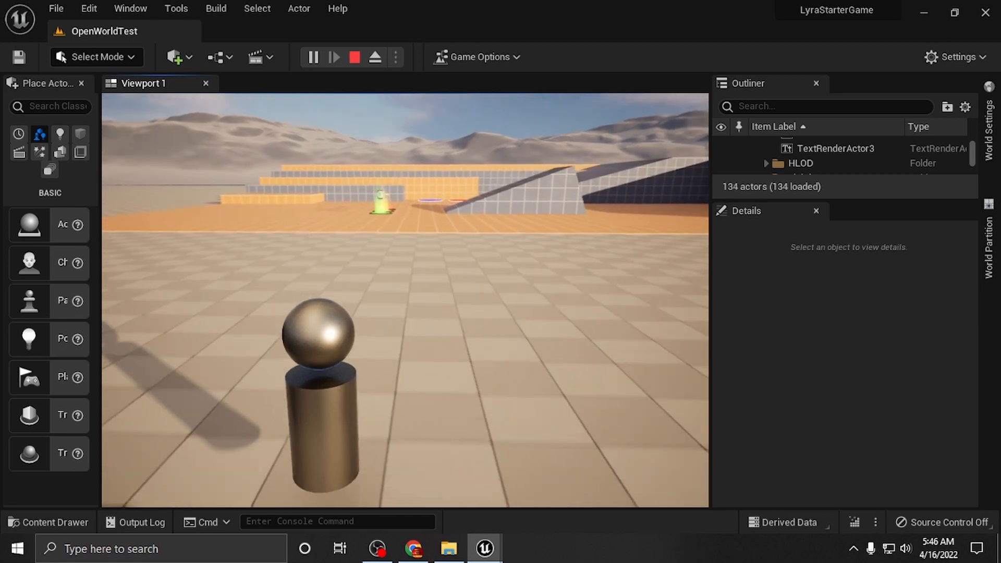
key("w")
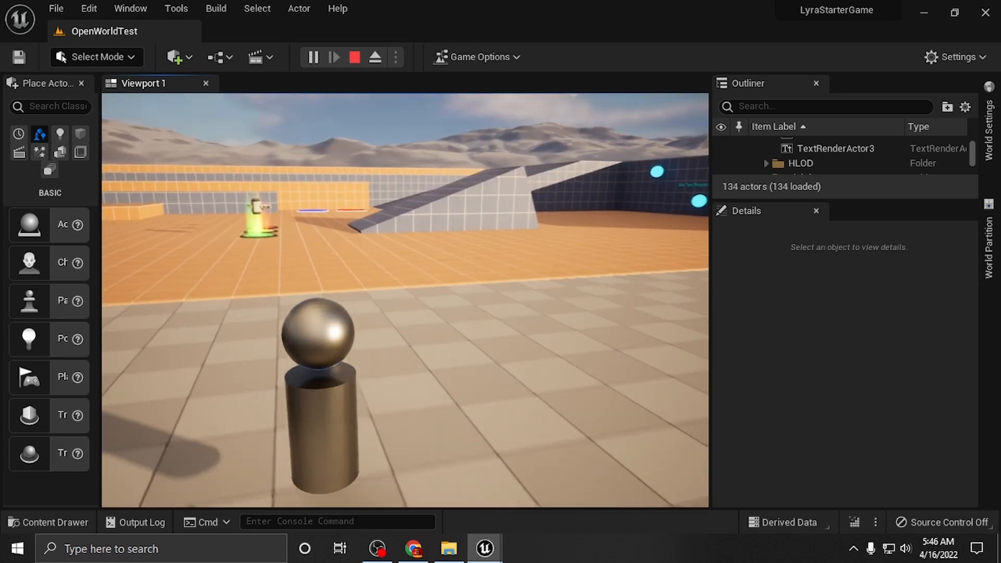
key("w")
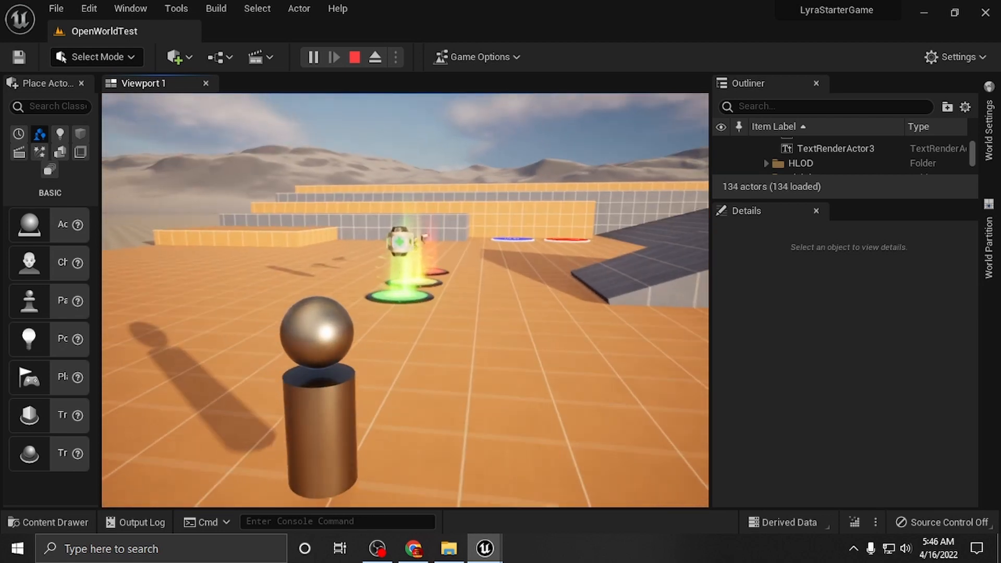
key("w")
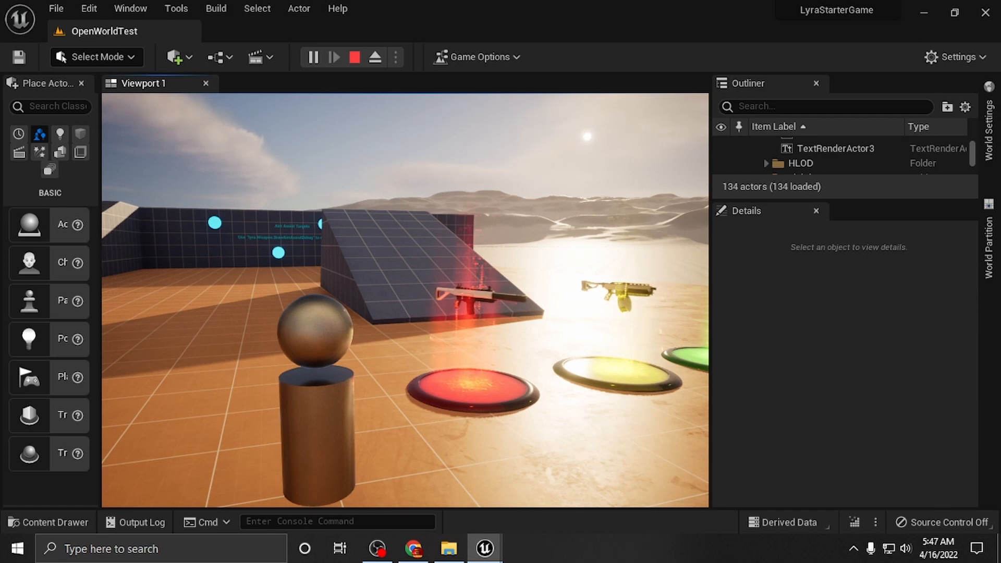
key("Escape")
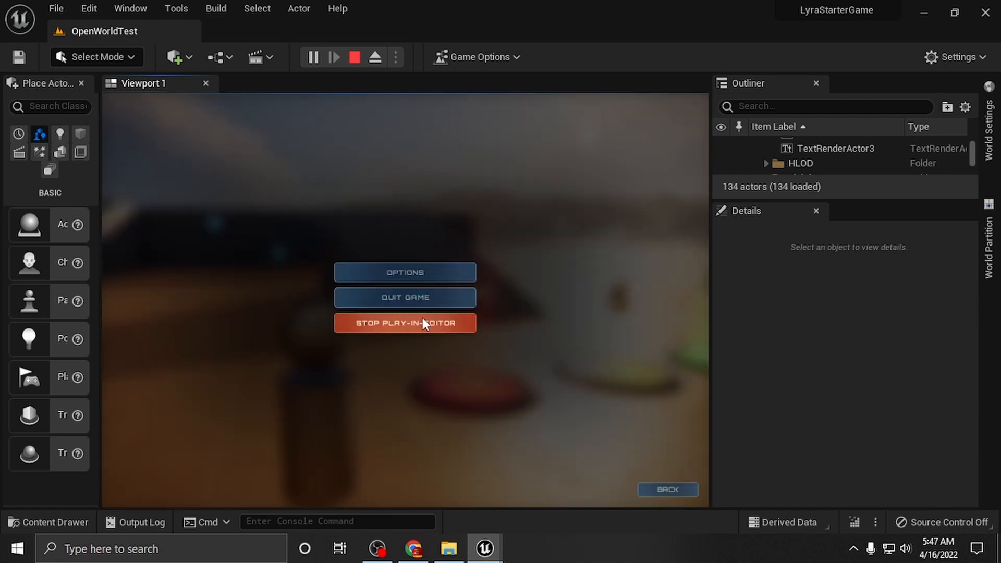
left_click(424, 332)
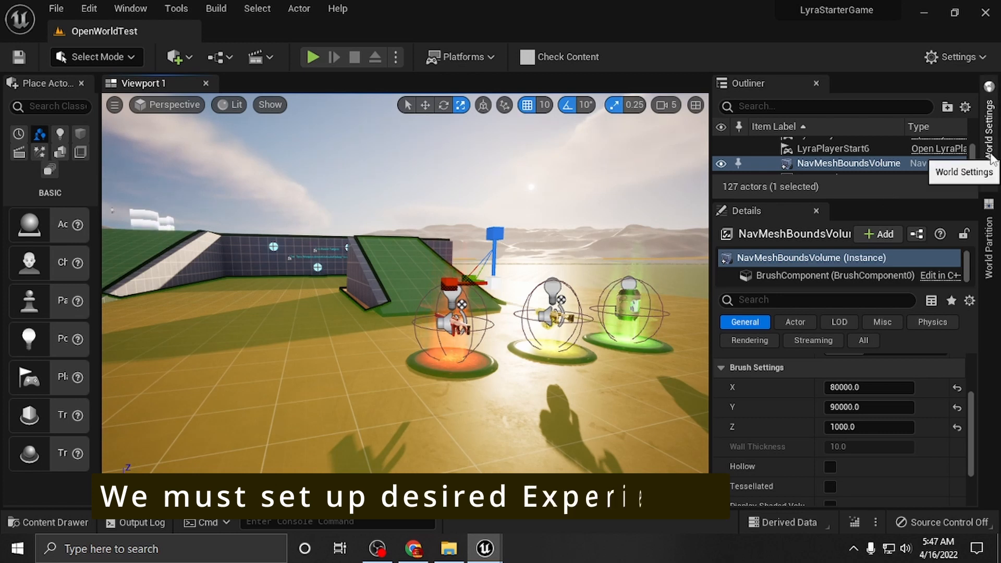
Show the level's World Settings at a wider size with the Selected GameMode classes expanded.
left_click(988, 130)
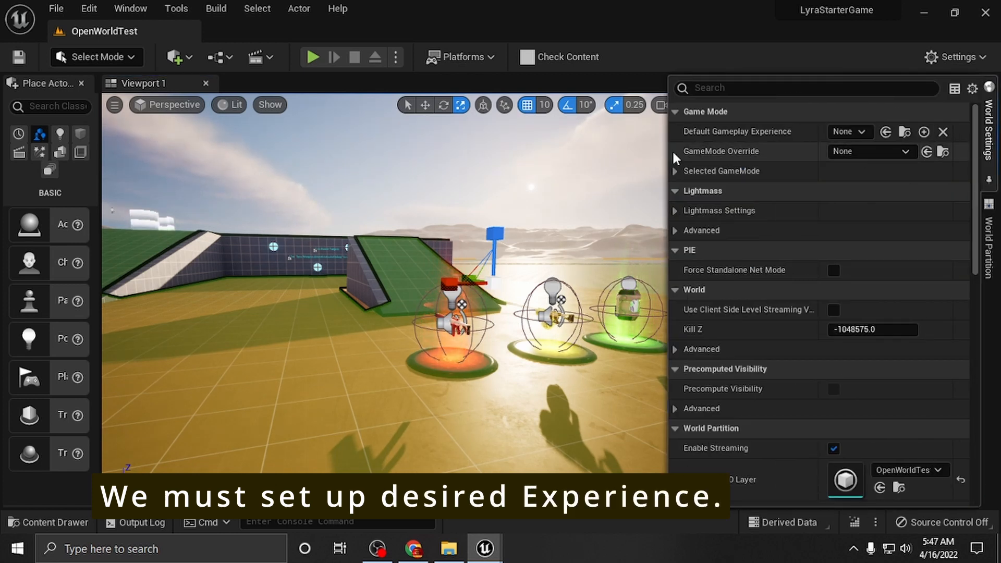
left_click_drag(662, 153, 550, 153)
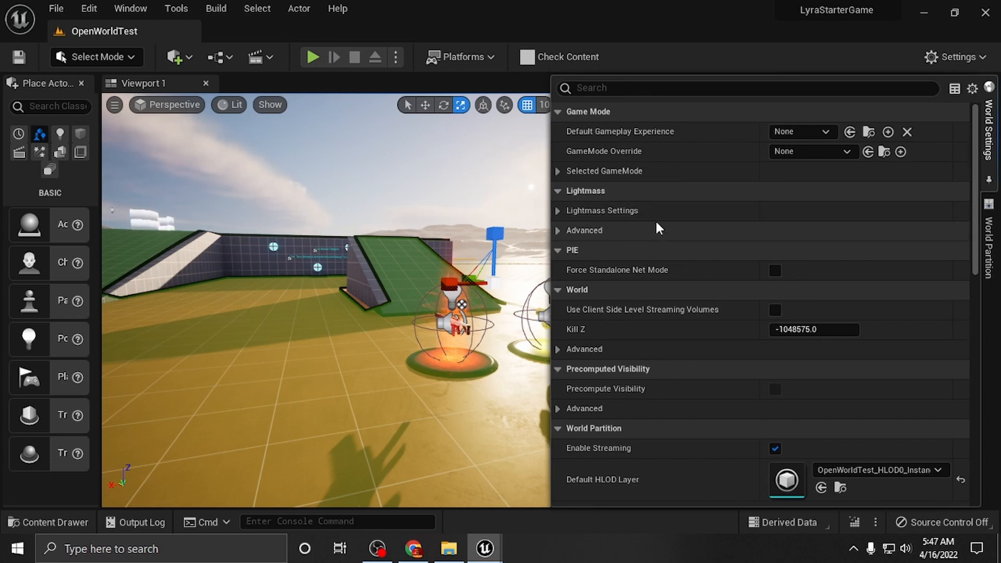
left_click(558, 171)
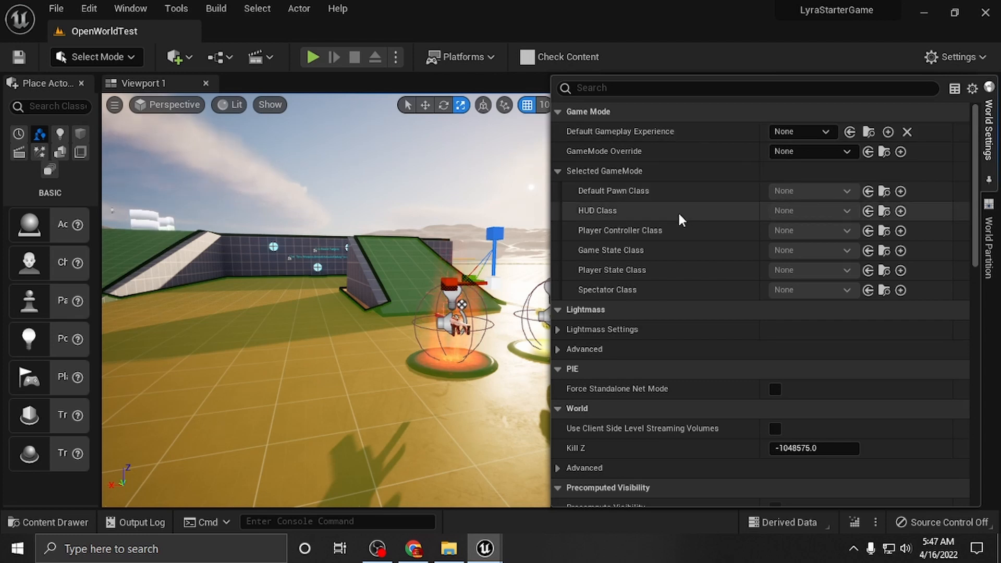
Set the level's Default Gameplay Experience to B_ShooterGame_Elimination.
left_click(825, 132)
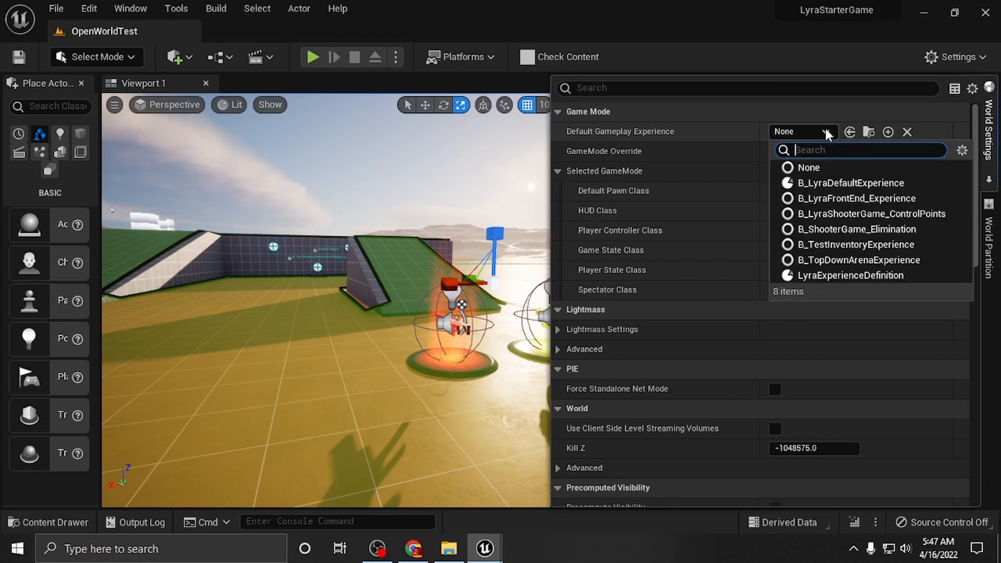
left_click(824, 131)
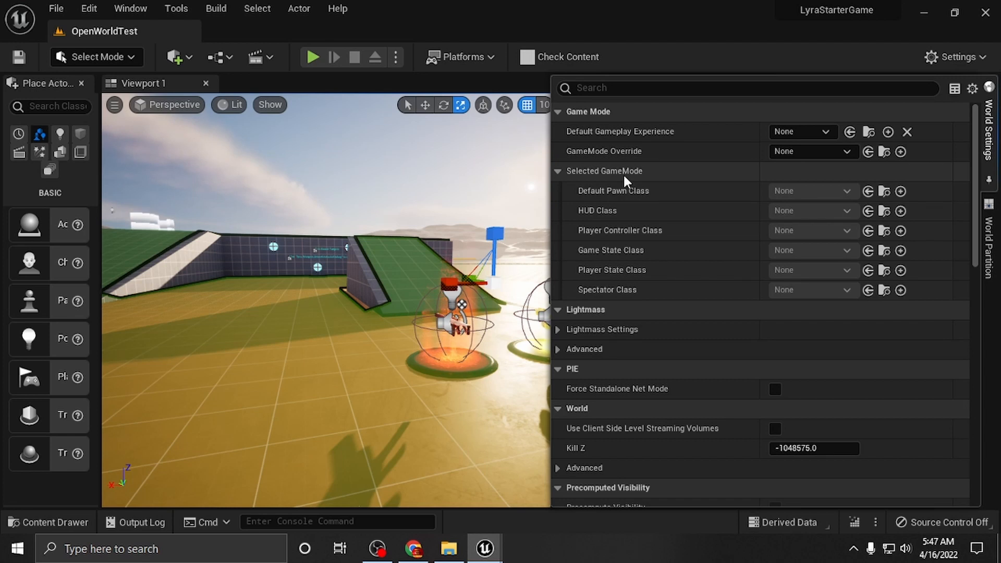
left_click(827, 133)
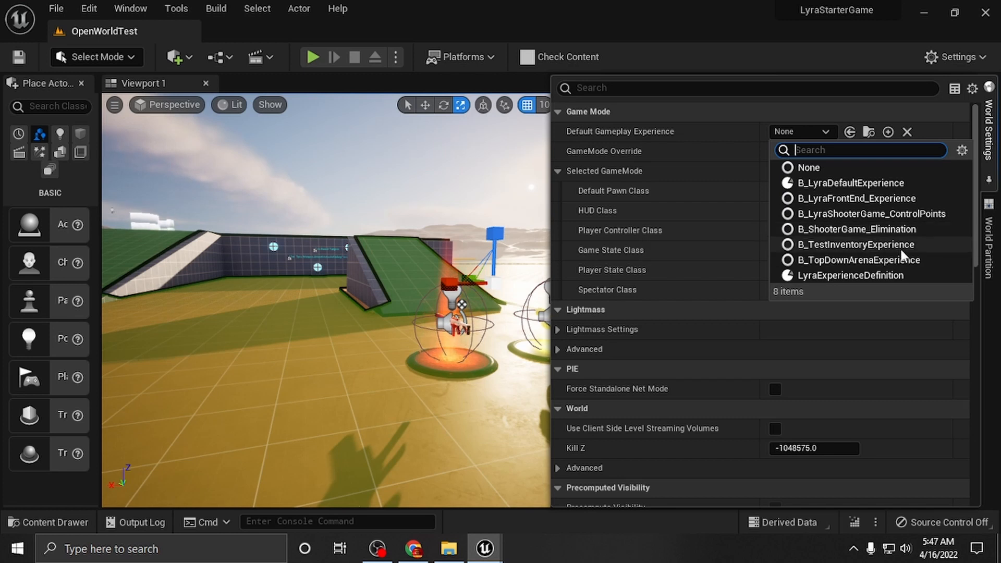
left_click(828, 229)
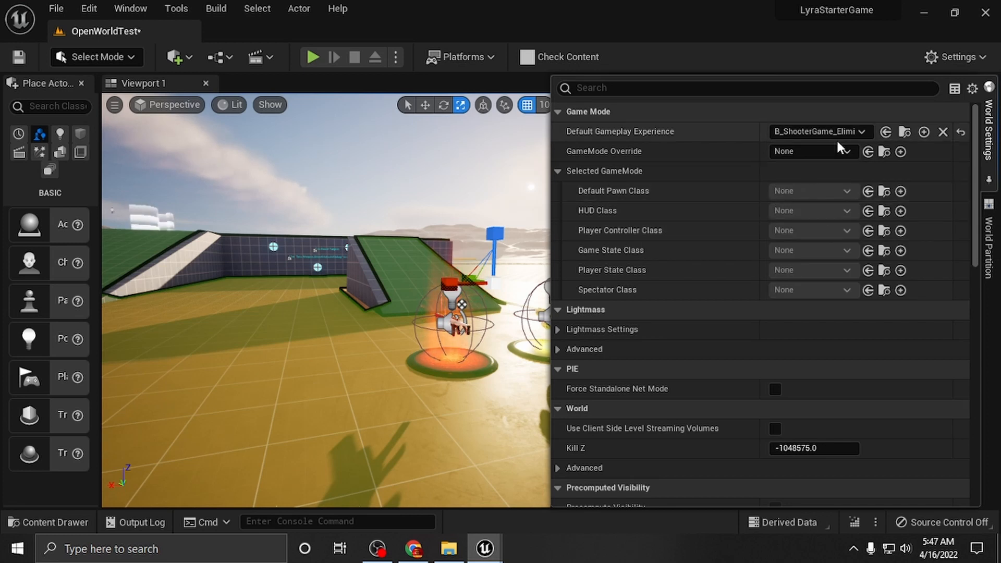
left_click(836, 134)
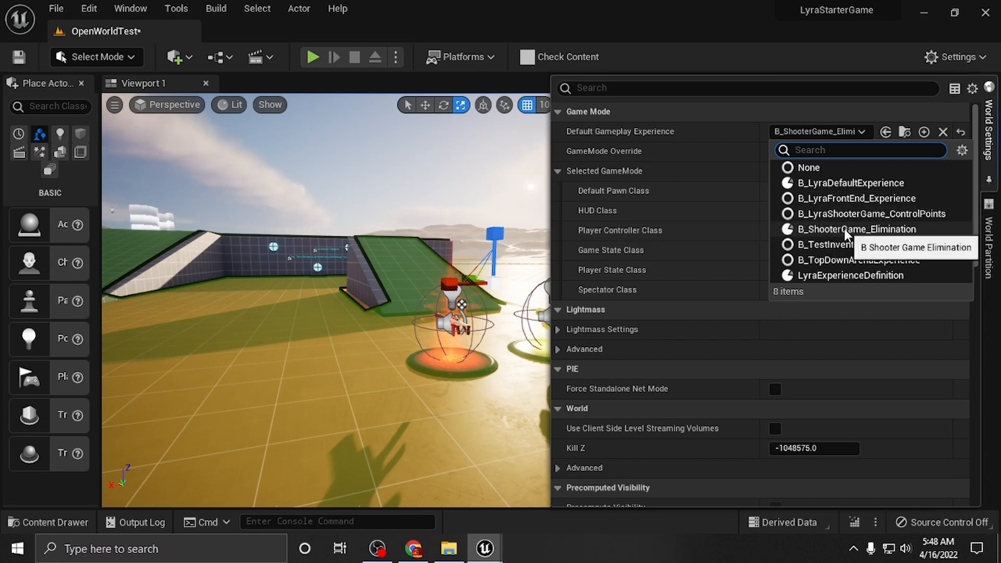
left_click(844, 230)
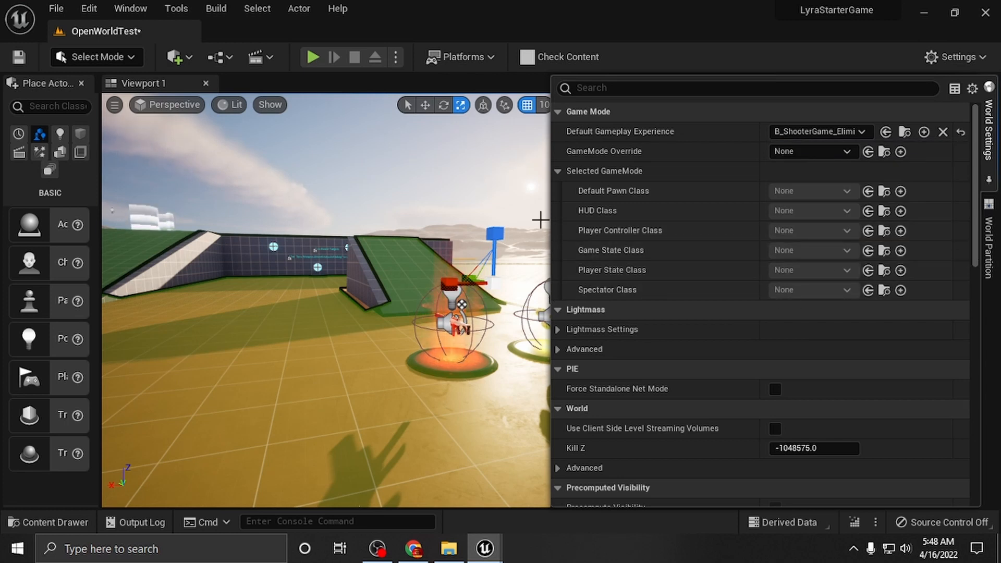
Collapse the World Settings and narrow the Outliner and Details to give the level viewport more width.
left_click_drag(551, 217, 869, 186)
right_click_drag(619, 224, 609, 255)
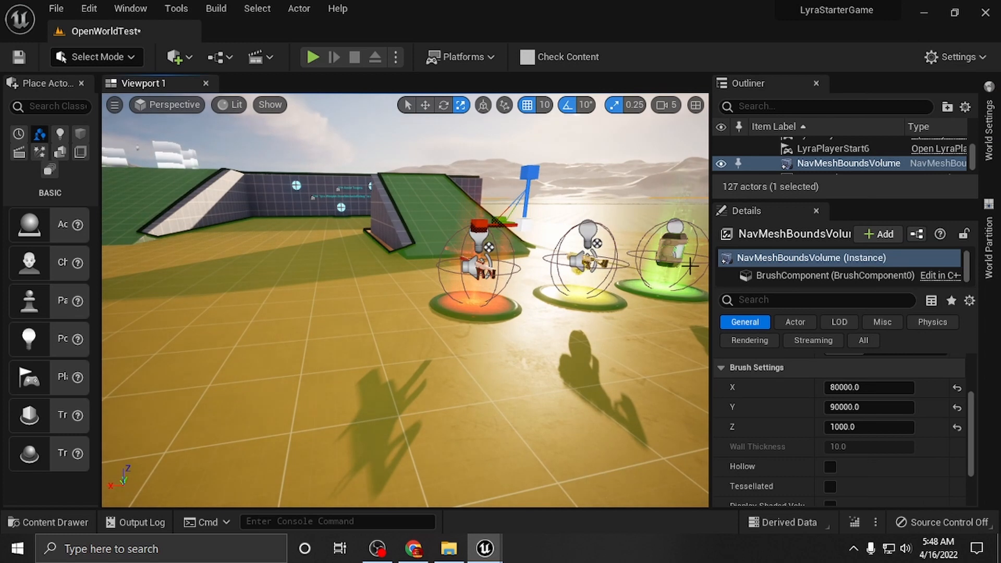
left_click_drag(710, 263, 864, 241)
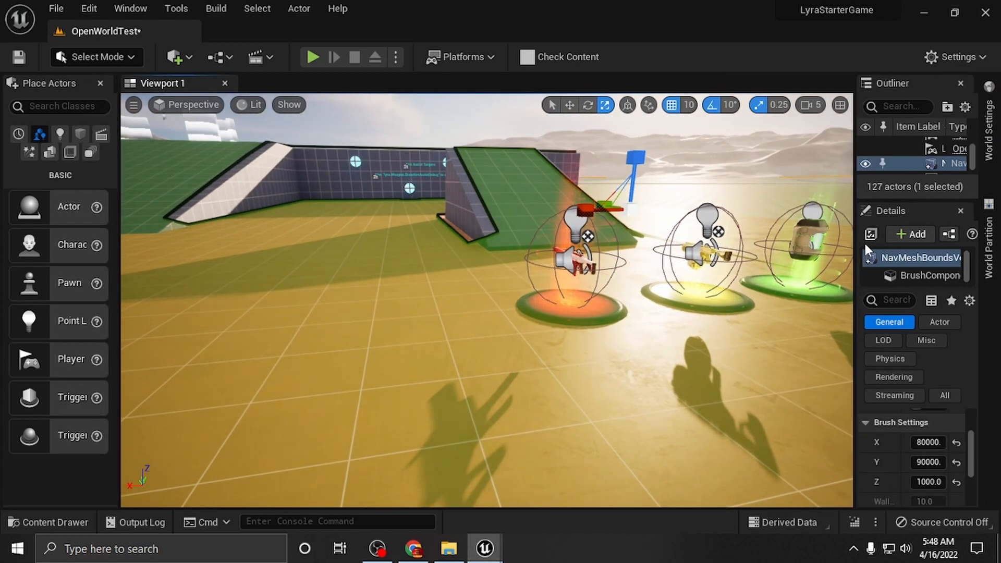
Play-test the Elimination match in OpenWorldTest with the bots, and stop the play-in-editor session.
key("alt+p")
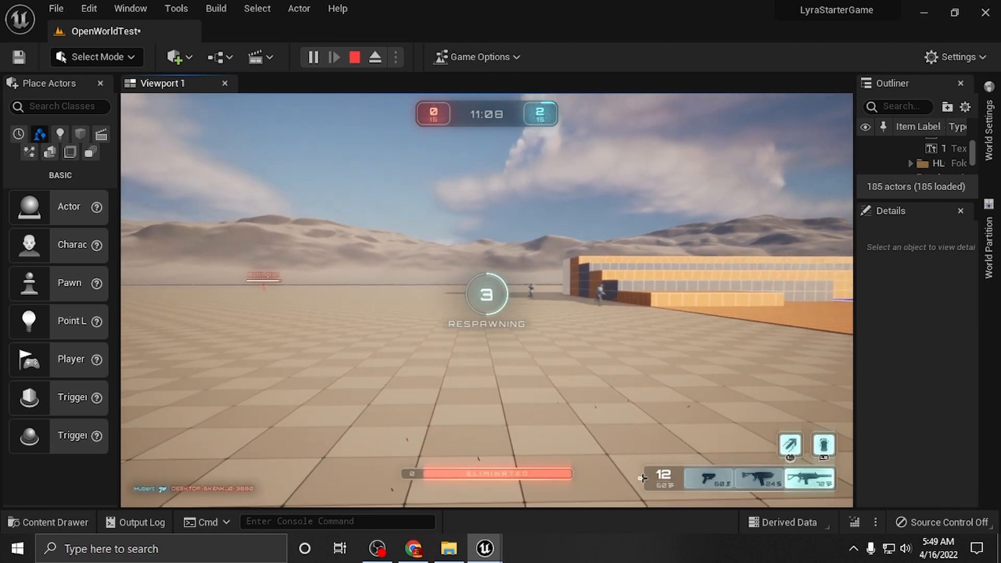
key("Escape")
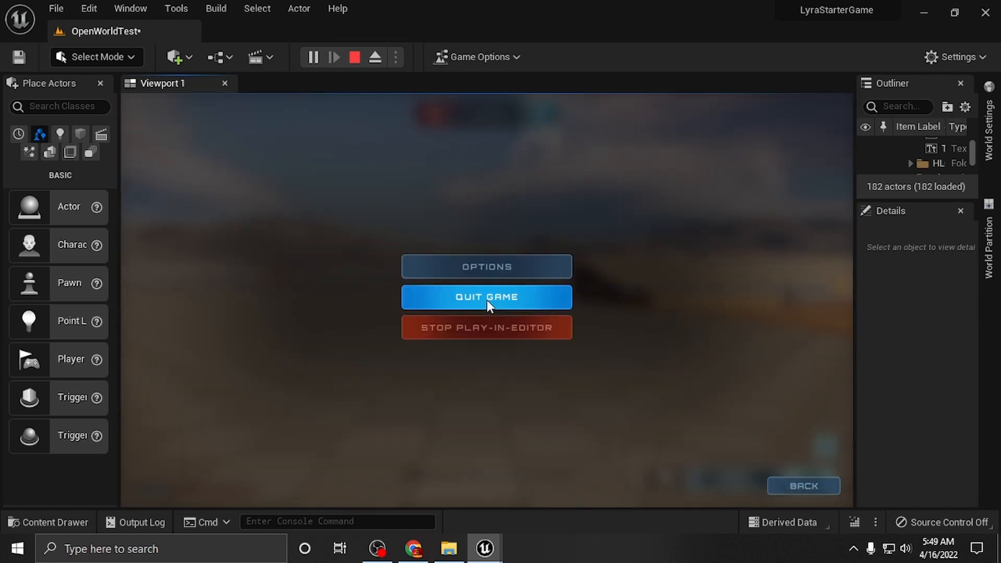
left_click(520, 327)
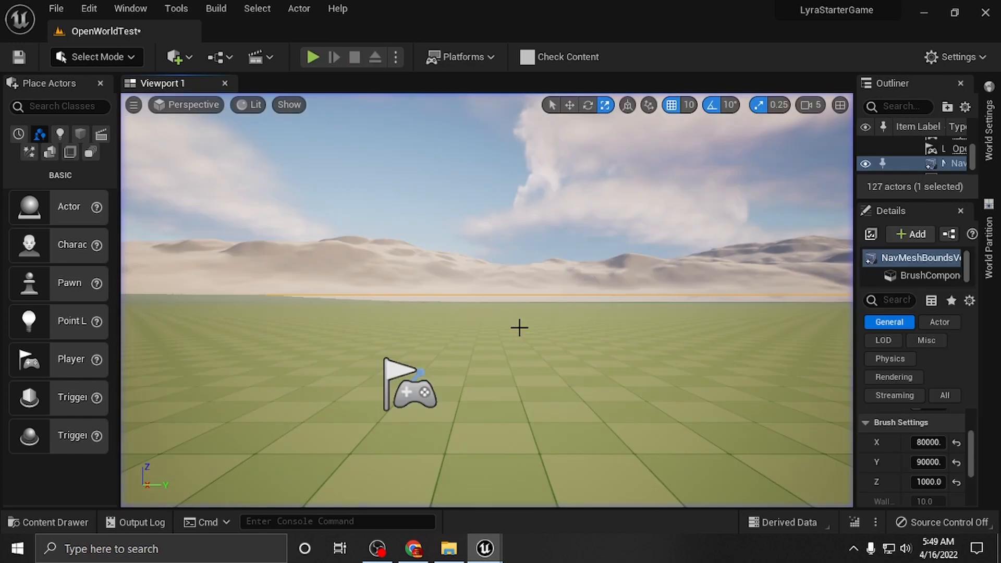
Examine the navigation coverage across the landscape and gym from above, with the Outliner and Details widened again.
right_click_drag(539, 344, 604, 396)
scroll(540, 344, "down", 10)
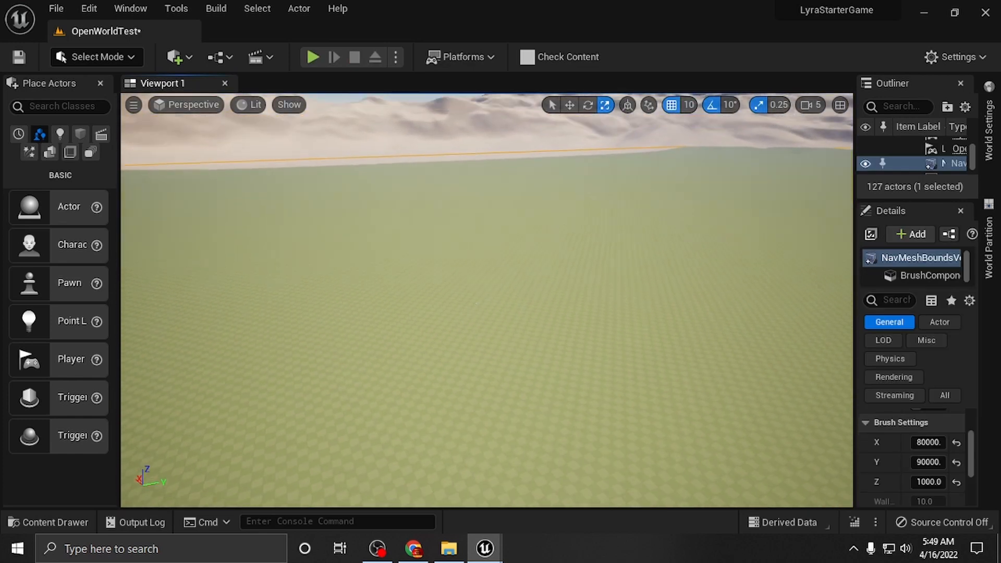
right_click_drag(526, 324, 542, 289)
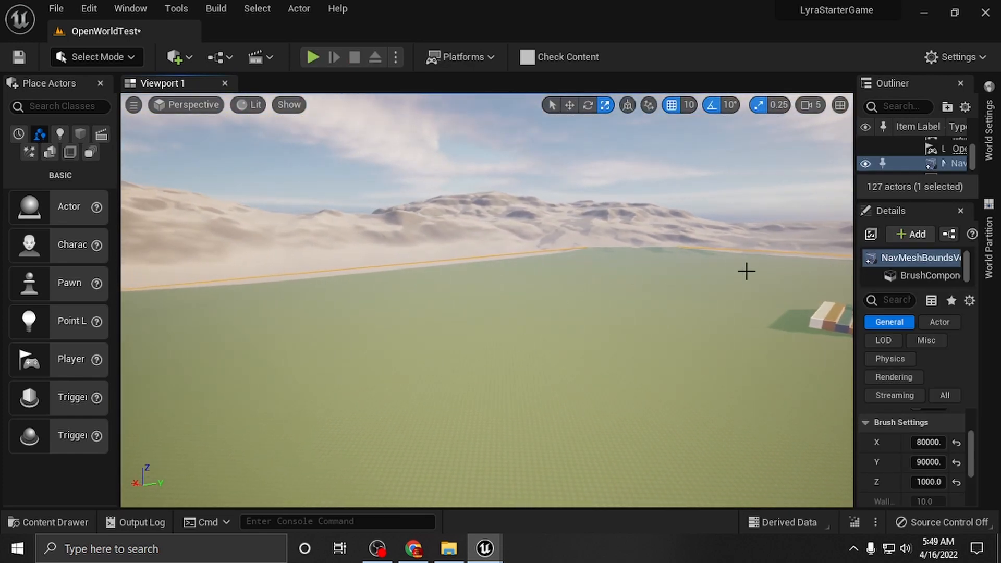
mouse_move(591, 316)
right_mouse_down()
mouse_move(677, 326)
mouse_move(715, 315)
mouse_move(691, 337)
mouse_move(620, 363)
mouse_move(500, 382)
right_mouse_up()
key("w")
key("d")
key("s")
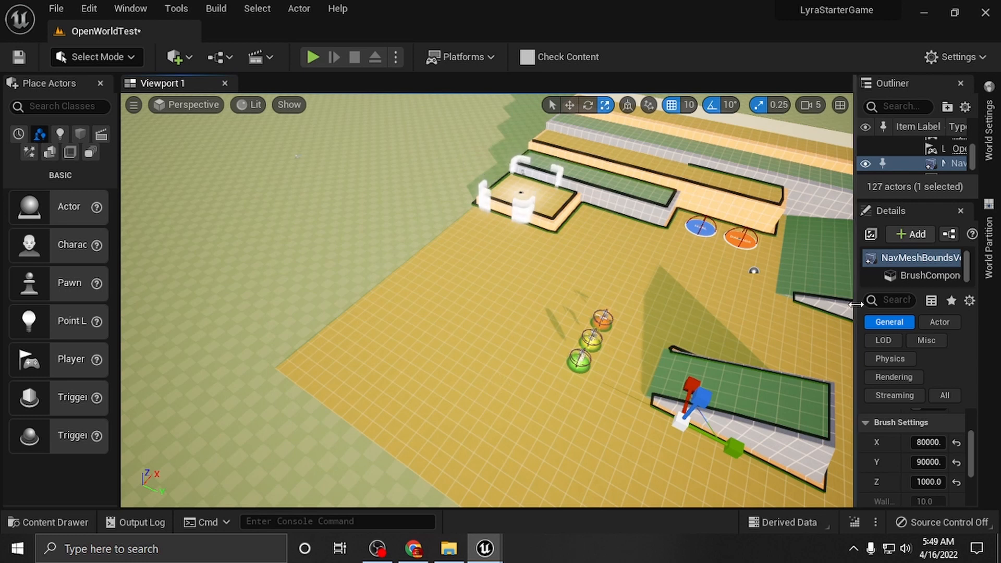
left_click_drag(849, 309, 760, 305)
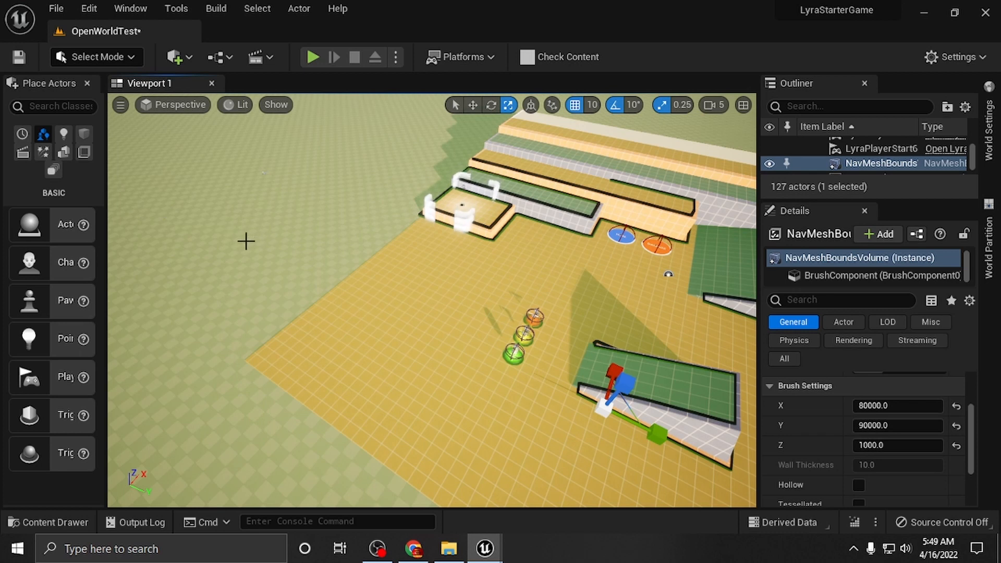
Set the navigation mesh's Runtime Generation to Dynamic in the Project Settings.
left_click(90, 8)
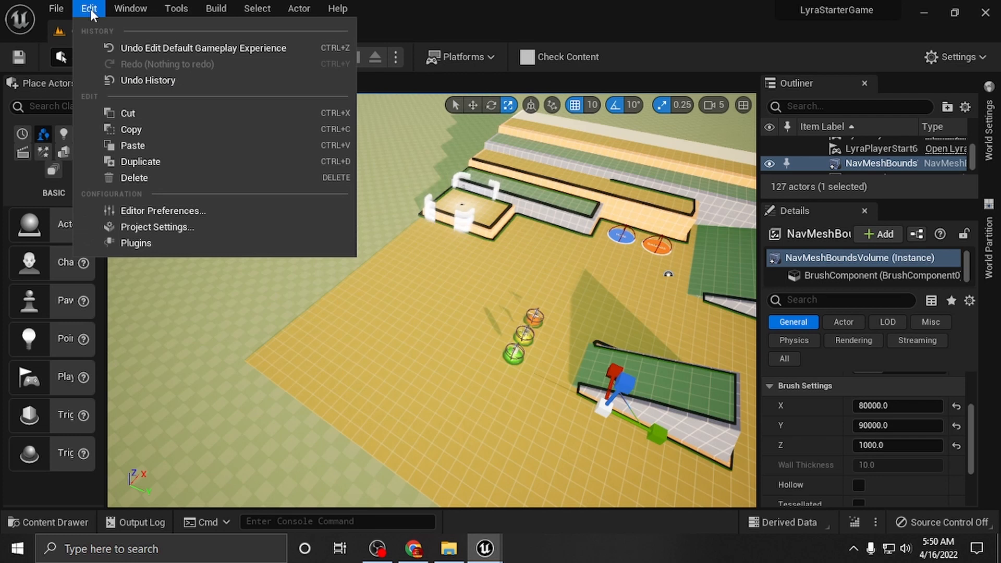
left_click(151, 229)
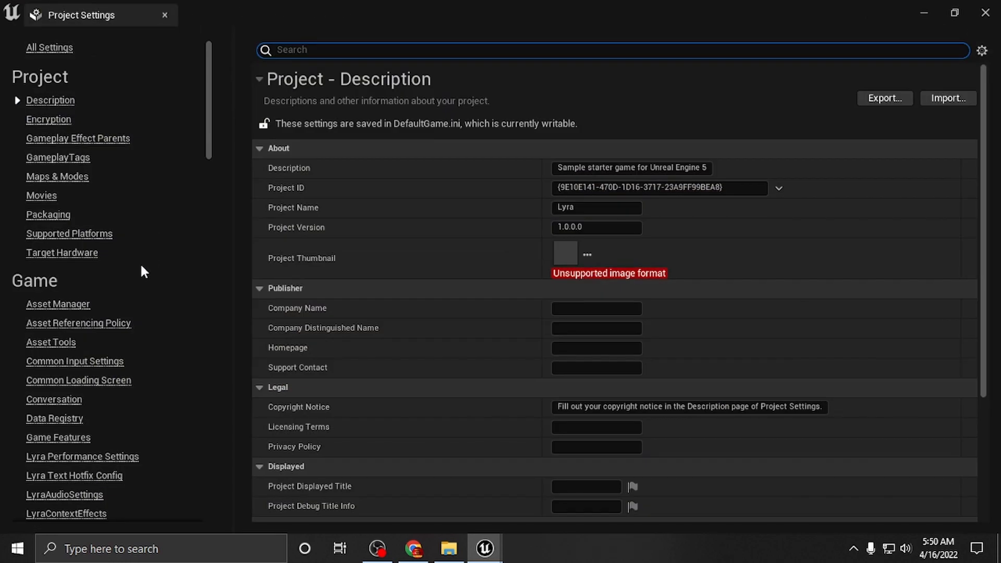
scroll(120, 365, "down", 10)
scroll(95, 399, "down", 5)
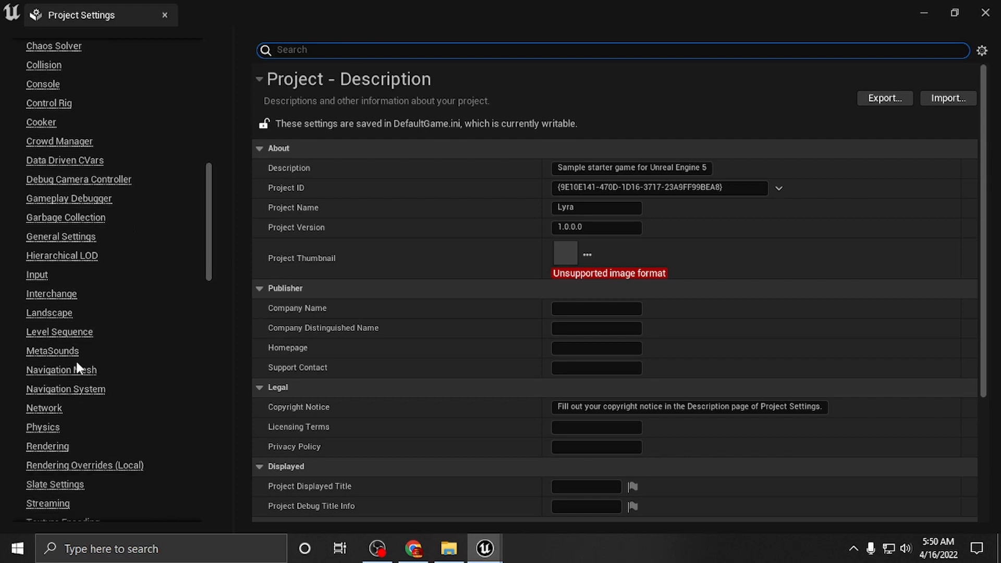
left_click(93, 371)
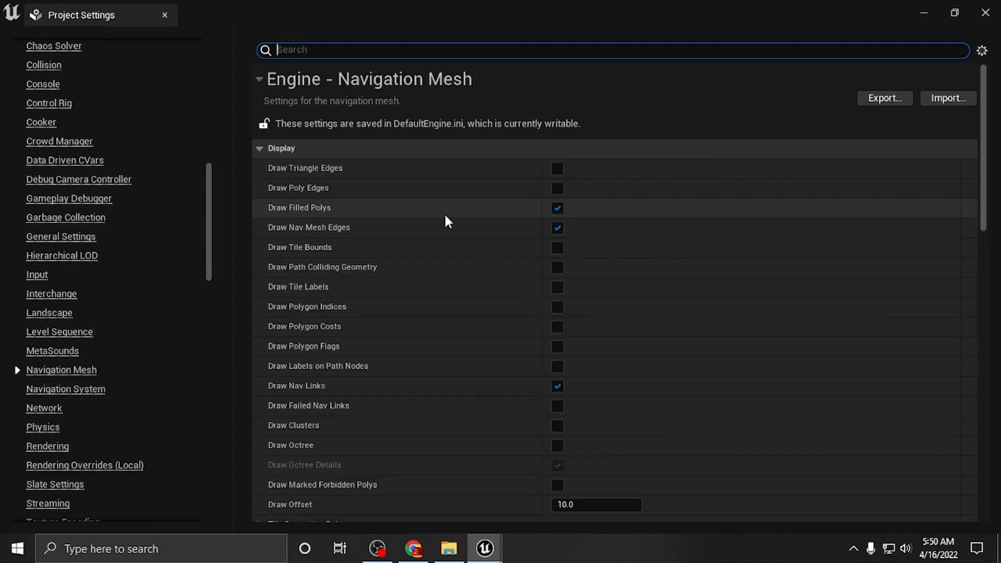
scroll(449, 224, "down", 6)
scroll(458, 233, "down", 6)
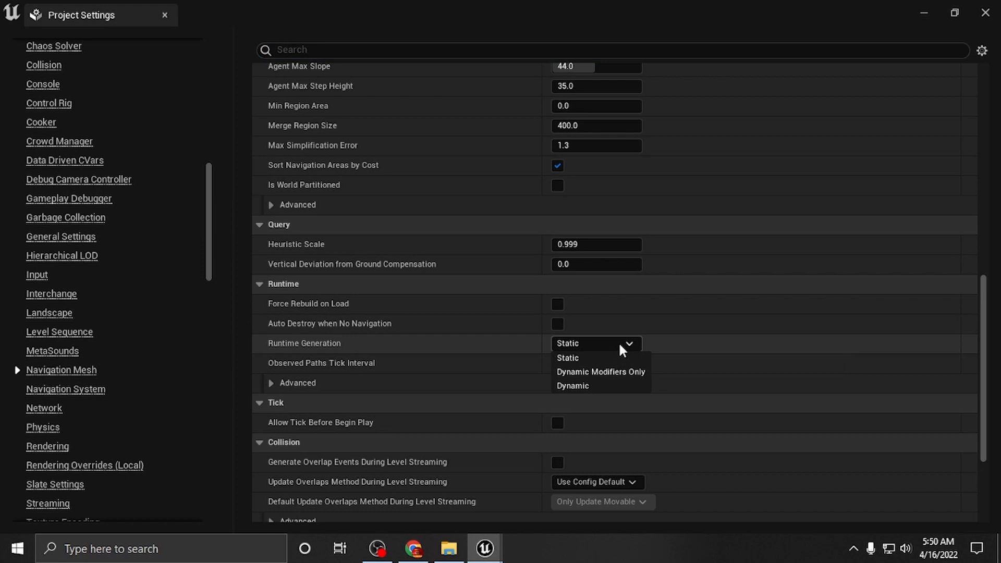
left_click(593, 387)
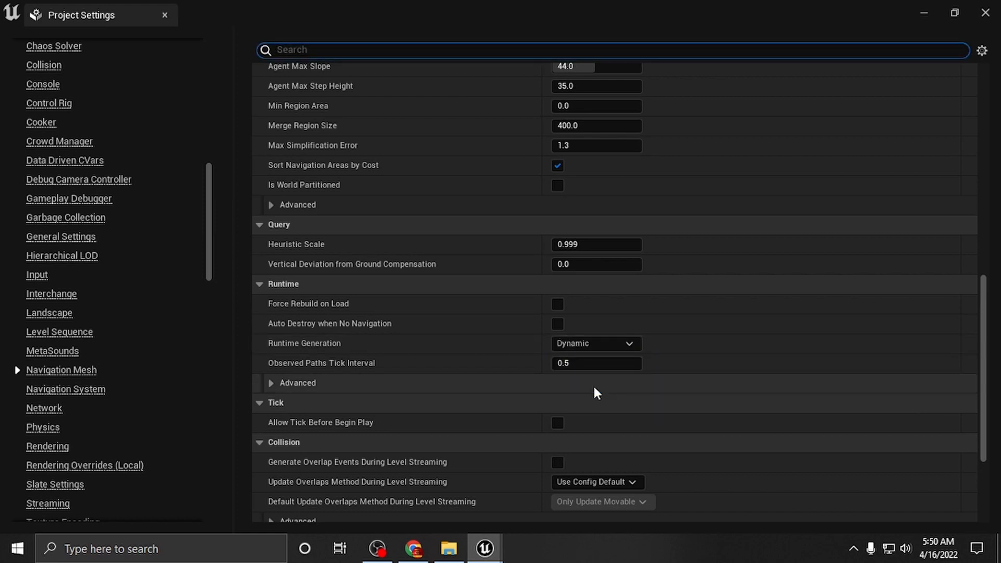
Enable Generate Navigation Only Around Navigation Invokers for the Navigation System, and close the Project Settings.
left_click(78, 396)
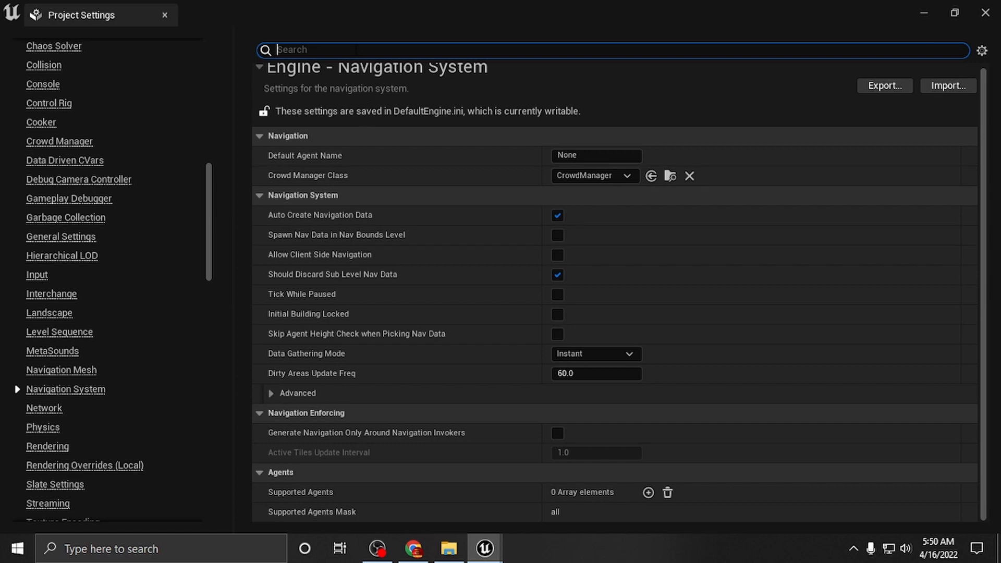
type("invoke")
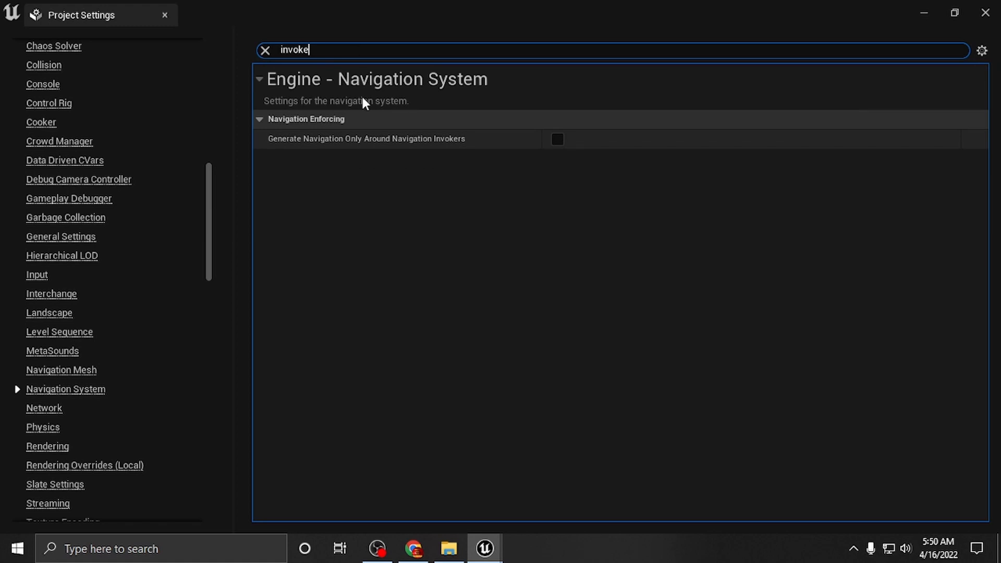
mouse_move(302, 140)
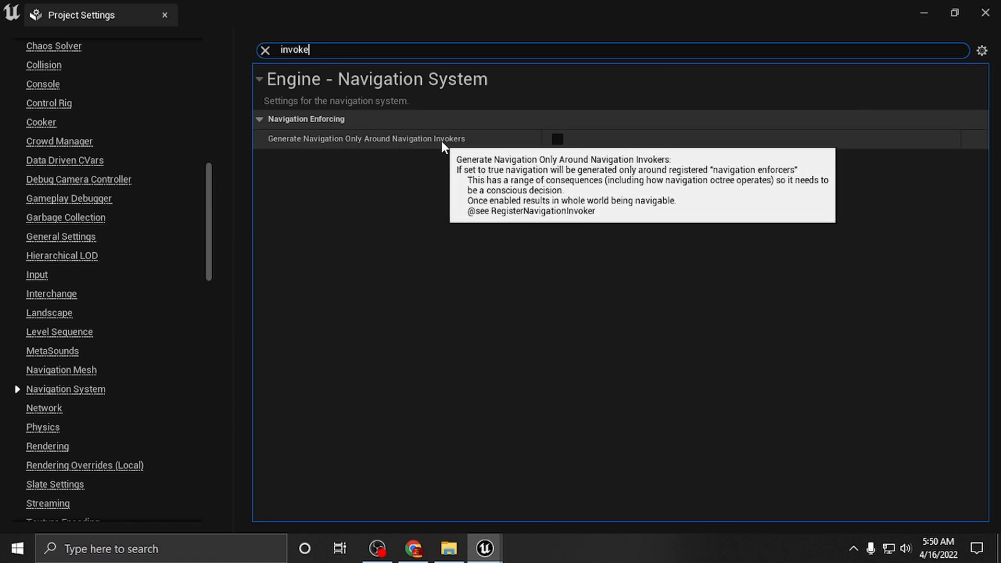
left_click(558, 139)
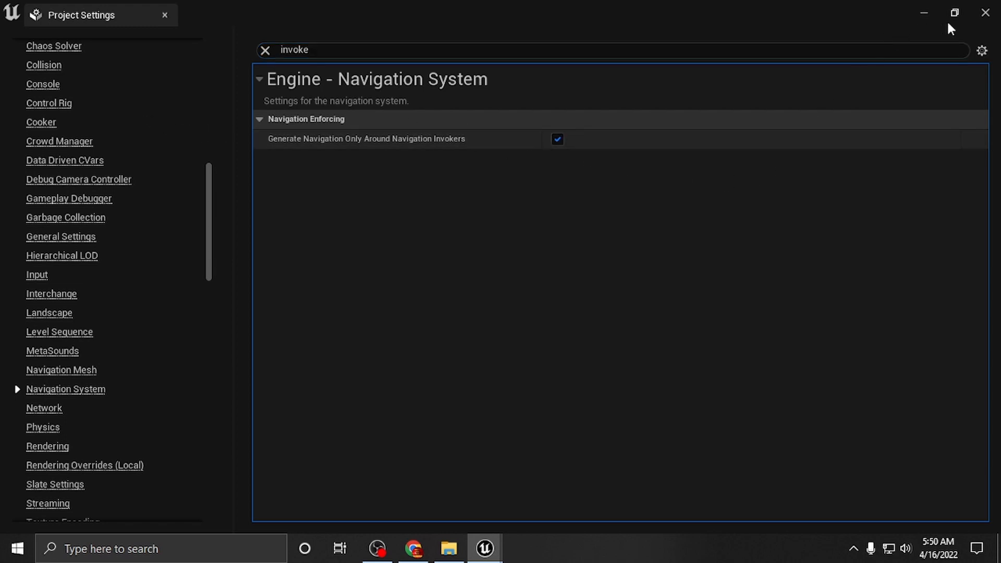
left_click(986, 14)
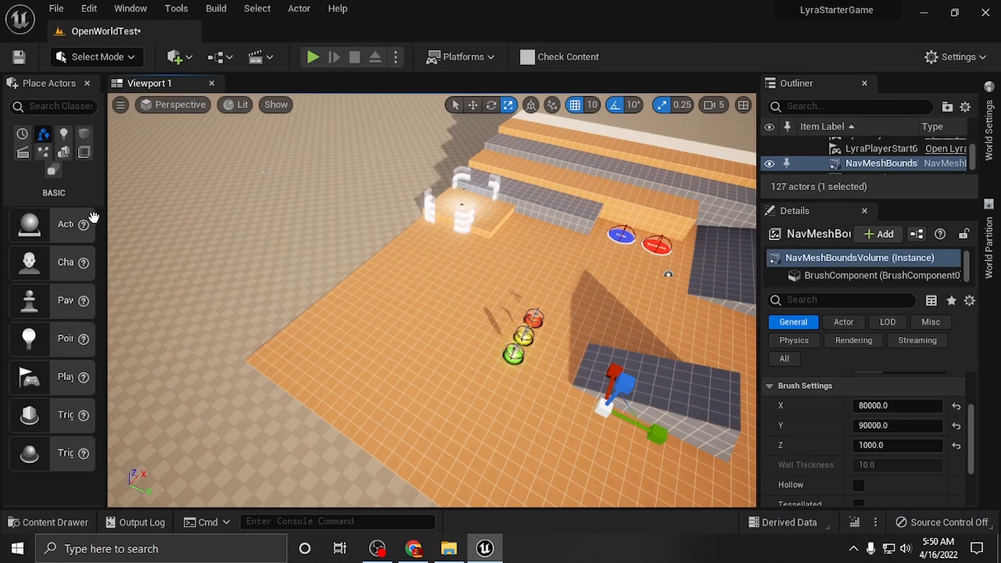
Browse the project content to the Cosmetics folder inside Characters.
left_click(73, 523)
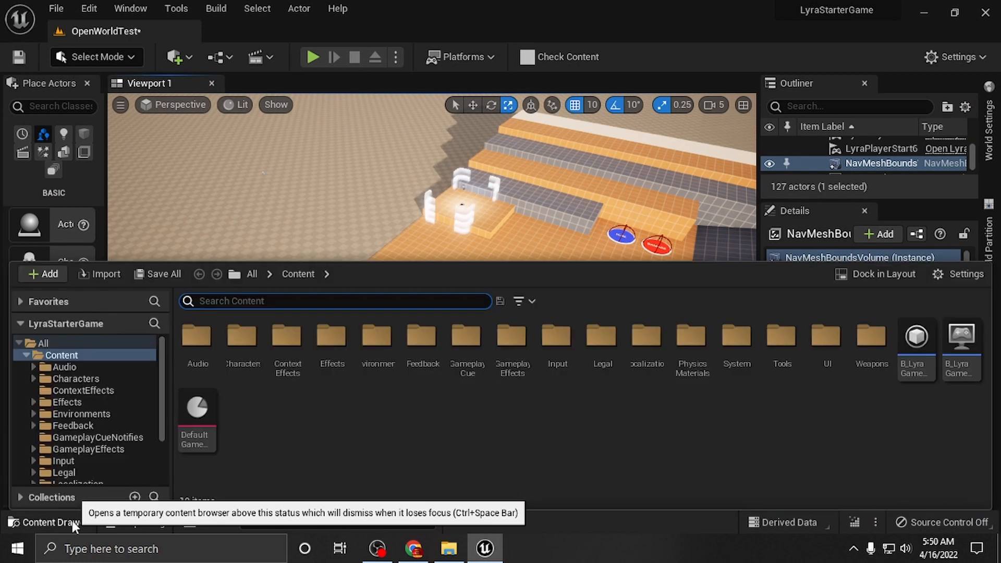
left_click(299, 273)
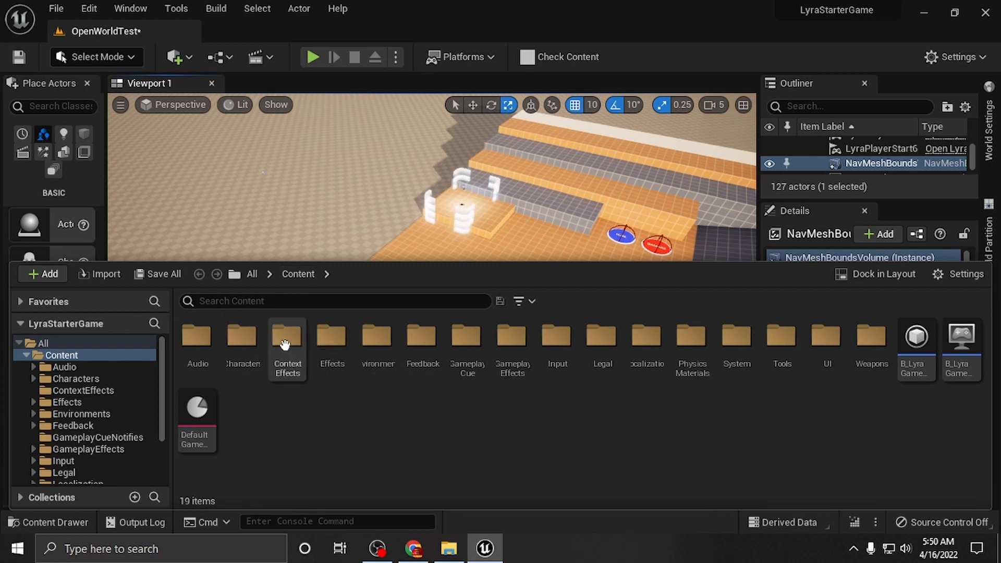
left_click(242, 341)
double_click(243, 342)
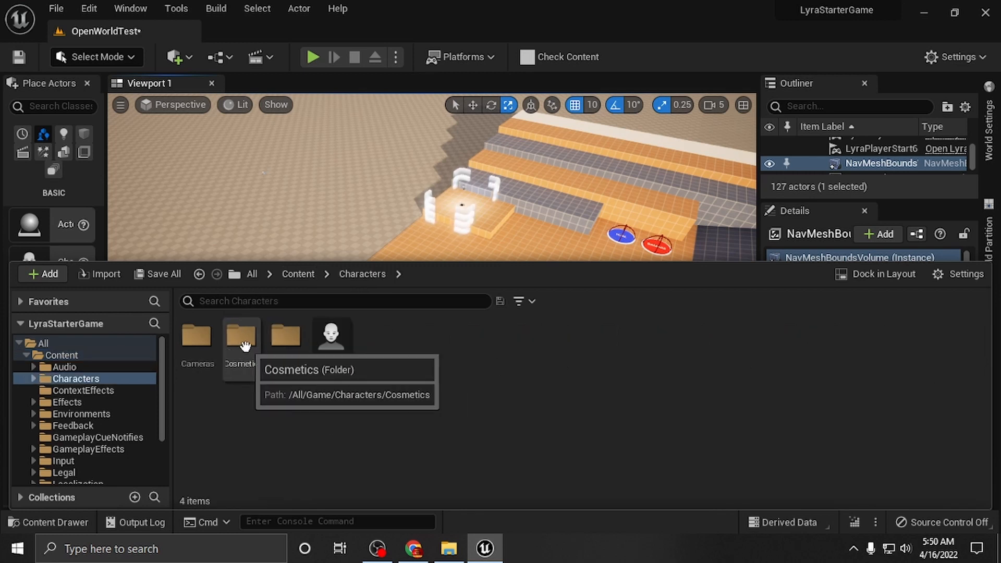
left_click(245, 345)
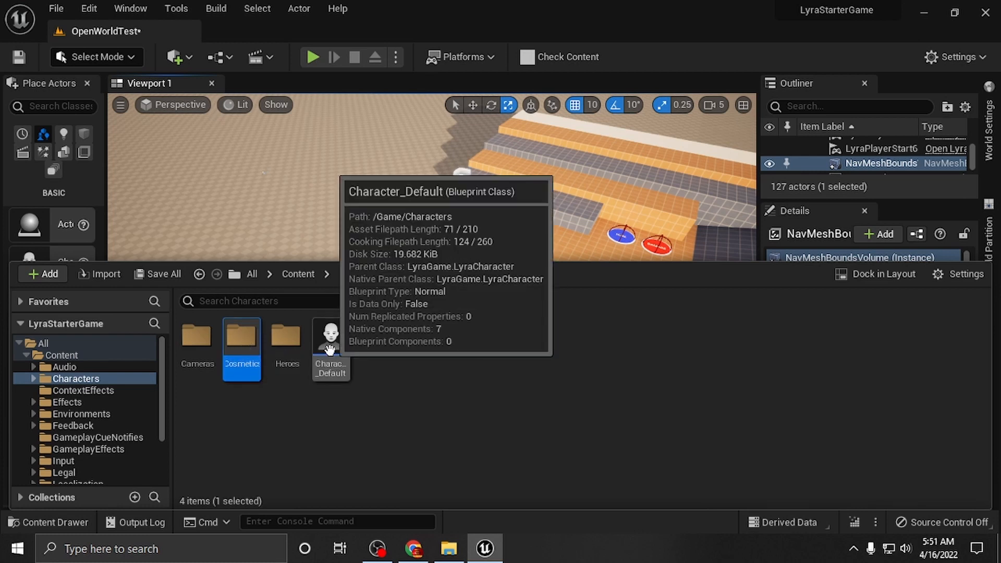
double_click(242, 345)
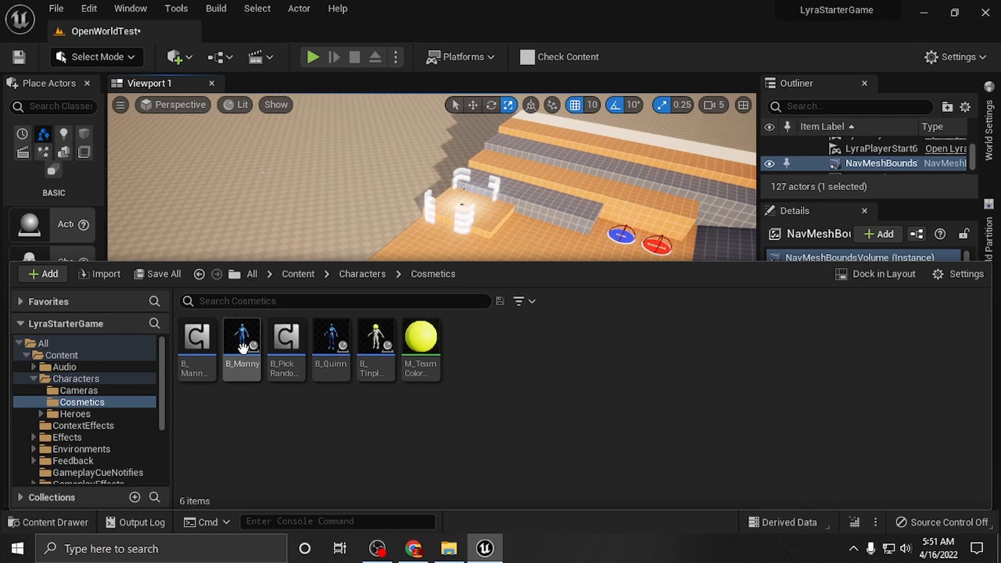
left_click(244, 350)
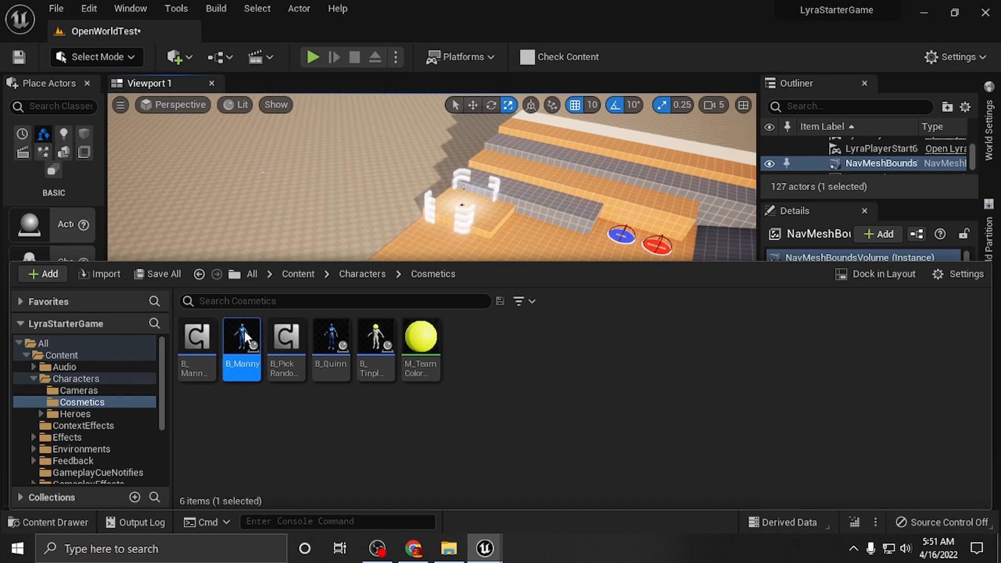
double_click(243, 346)
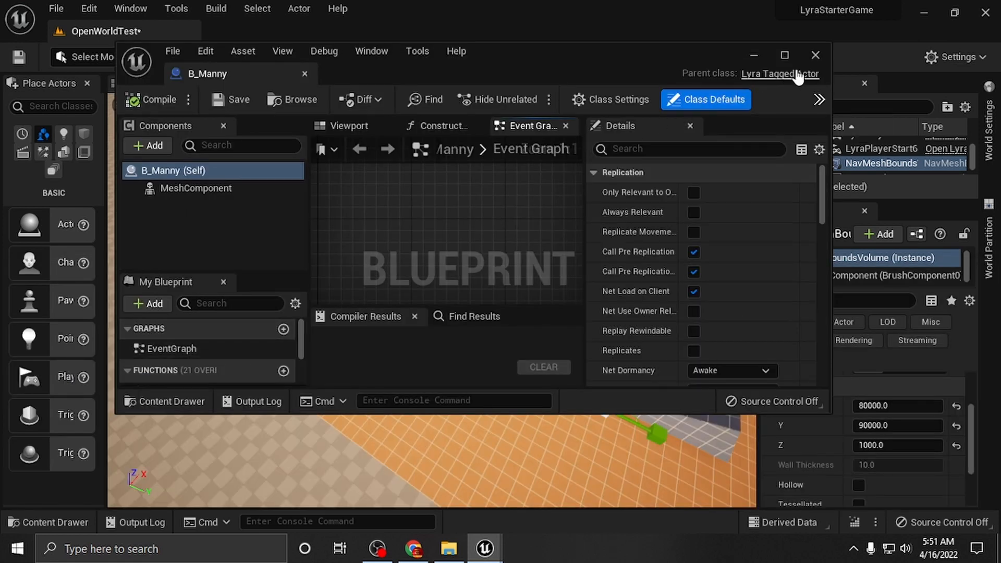
left_click(815, 54)
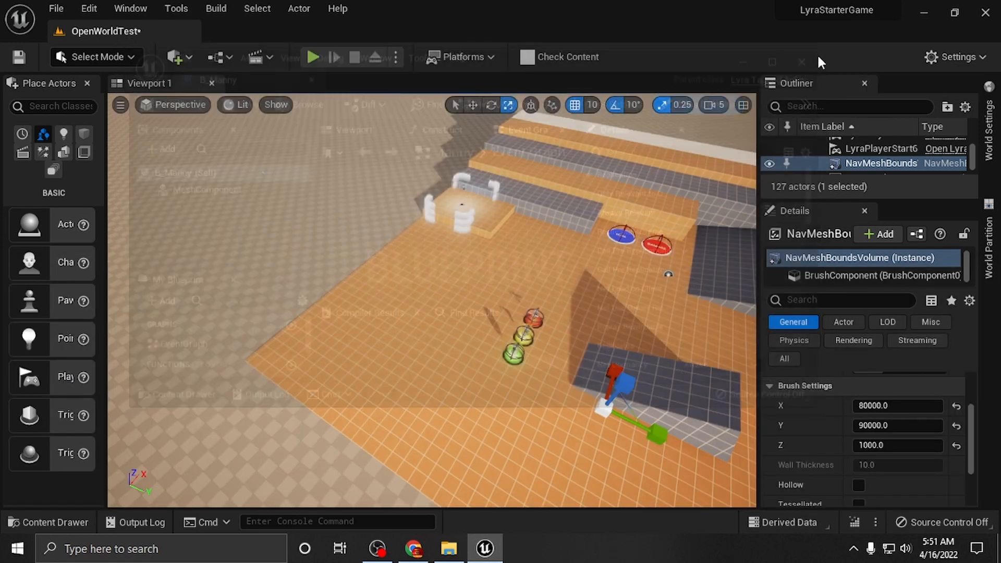
Open the B_Manny blueprint from the Cosmetics folder and maximize its editor window.
left_click(76, 521)
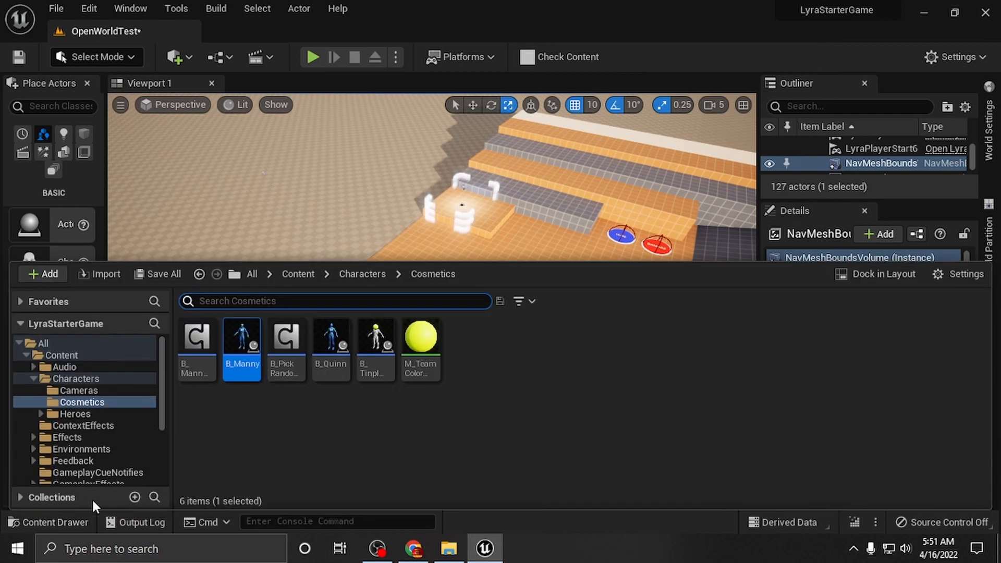
left_click(241, 342)
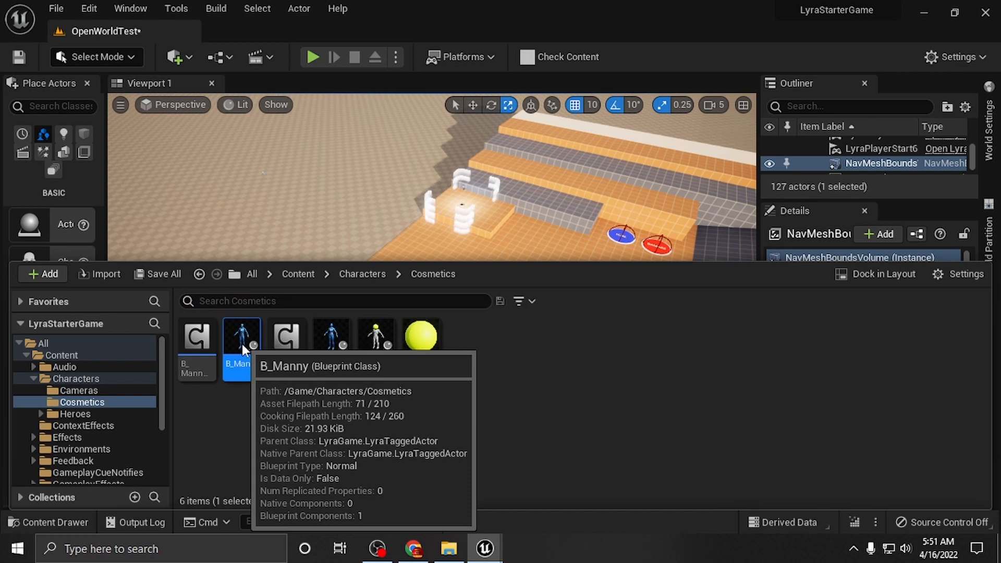
double_click(241, 343)
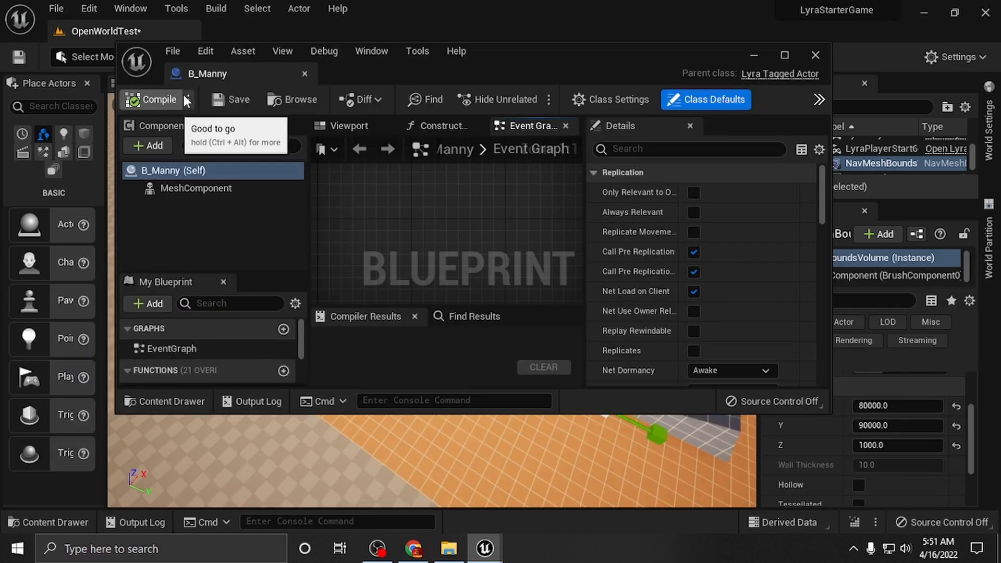
left_click(783, 54)
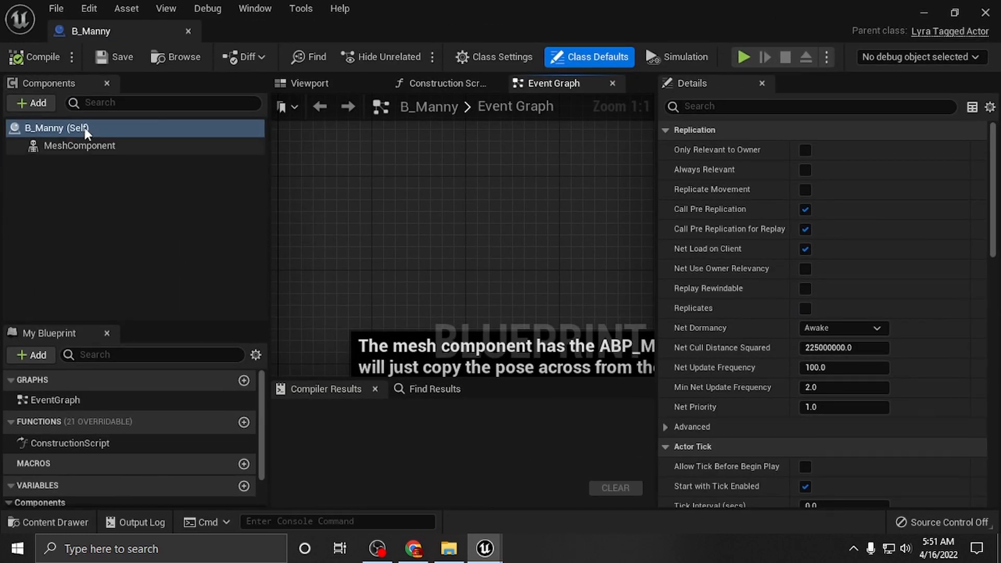
Add a Navigation Invoker component to the B_Manny blueprint.
left_click(35, 103)
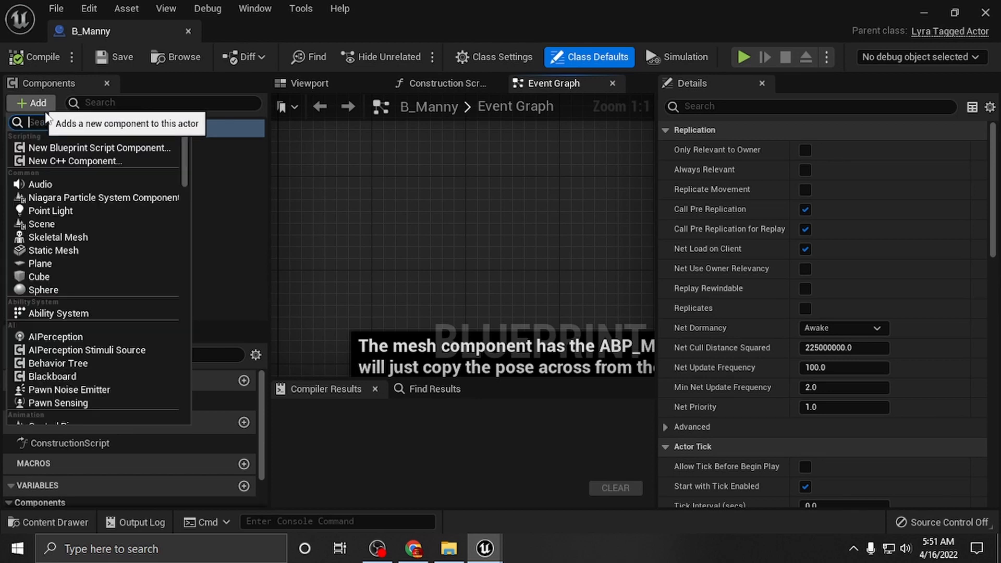
type("inv")
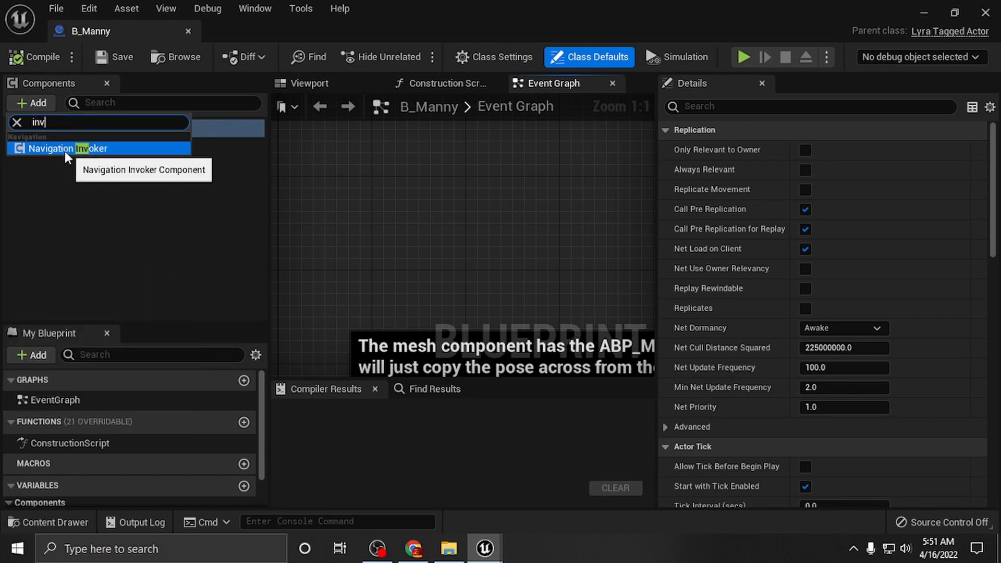
left_click(65, 149)
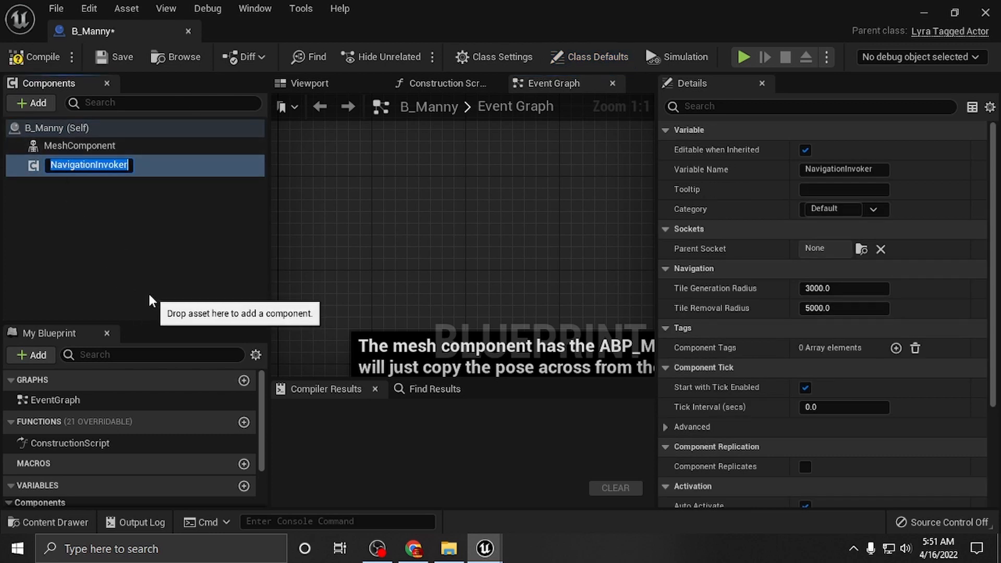
Select B_Manny's NavigationInvoker component, arrange the blueprint and level editors side by side, and widen the level viewport.
left_click(82, 248)
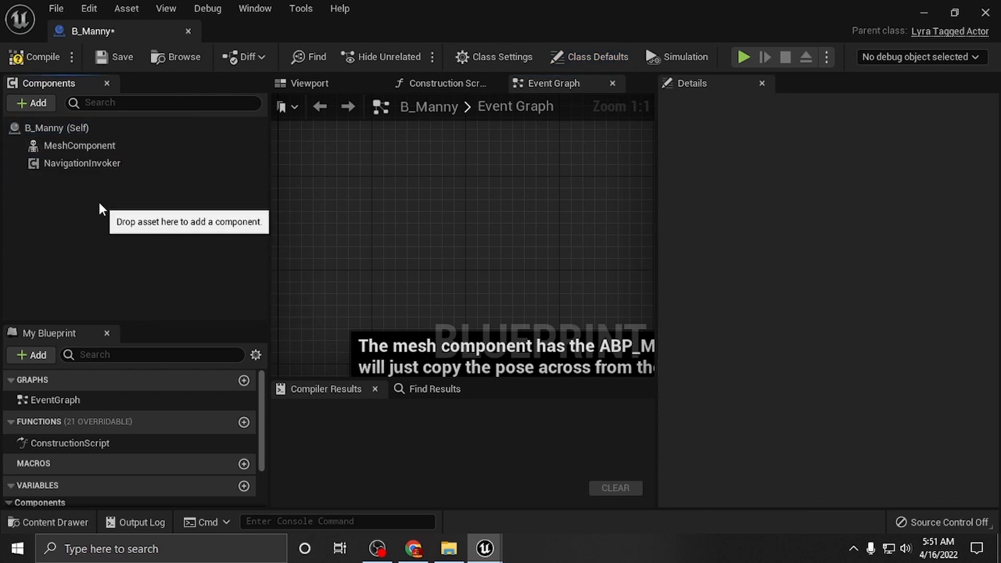
left_click(64, 163)
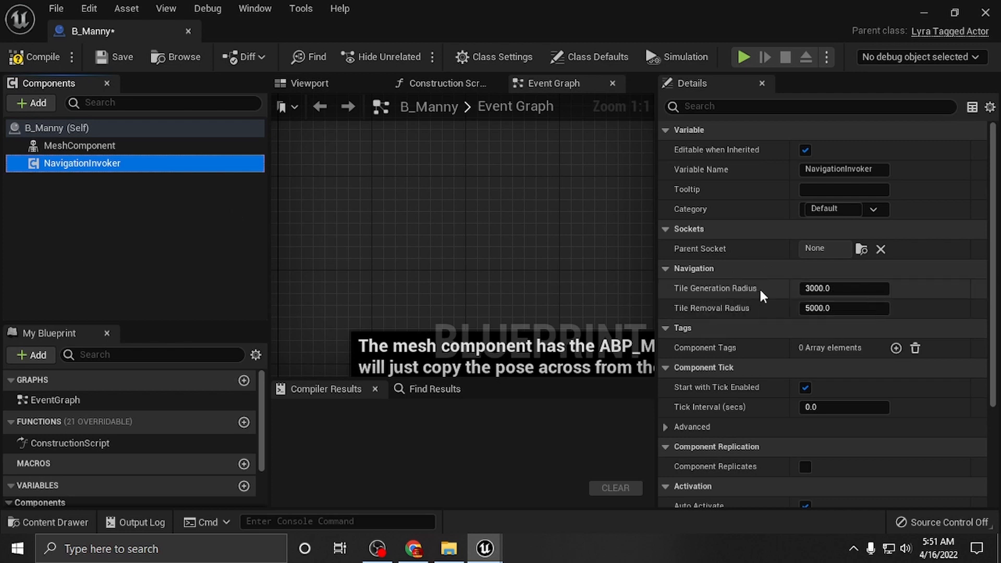
left_click(955, 11)
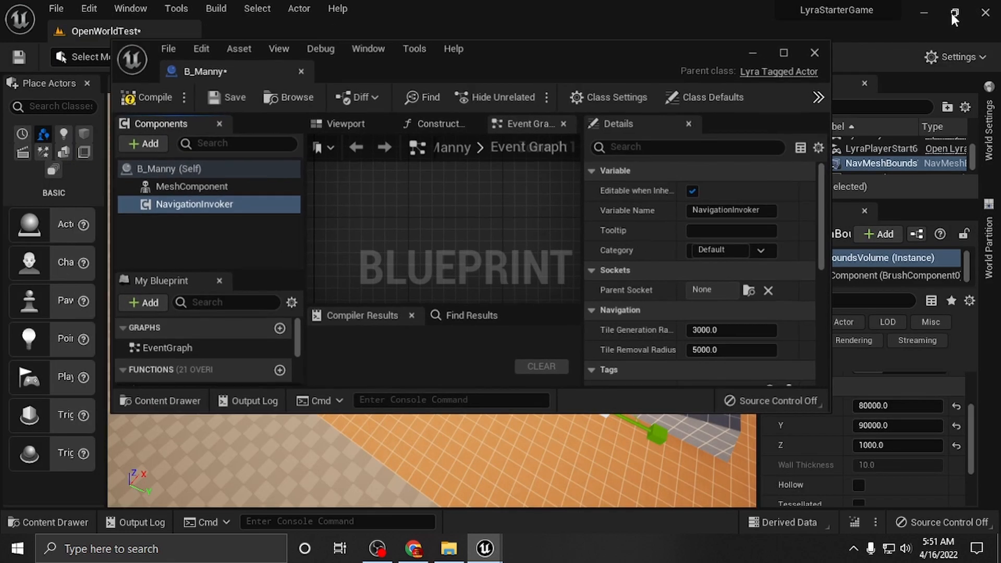
left_click_drag(476, 64, 995, 49)
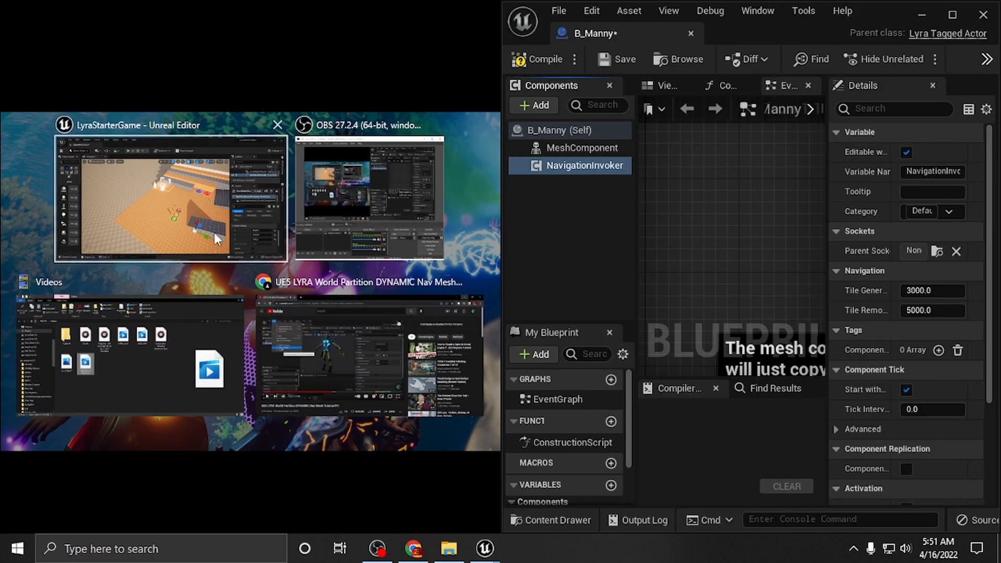
left_click(219, 243)
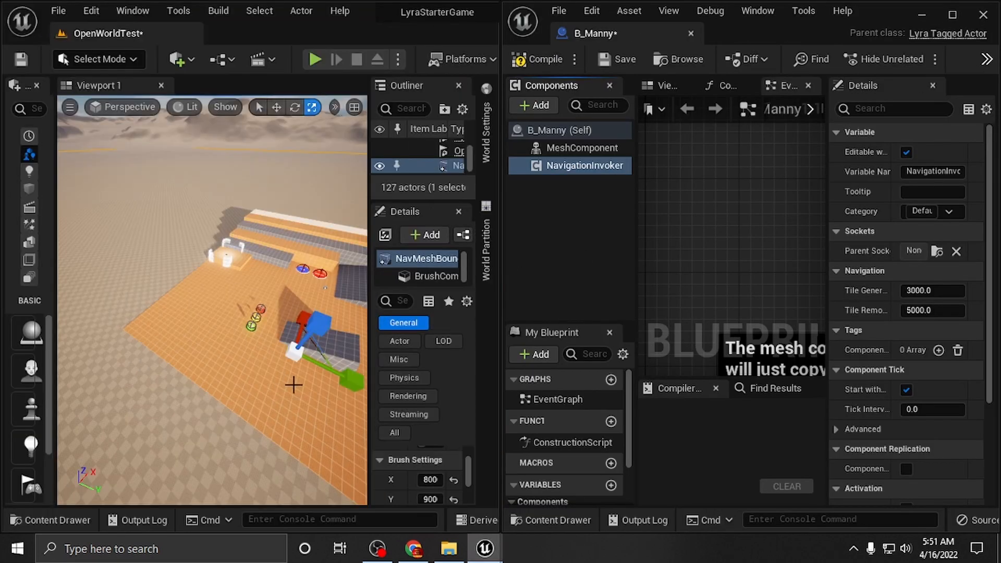
left_click_drag(394, 347, 486, 339)
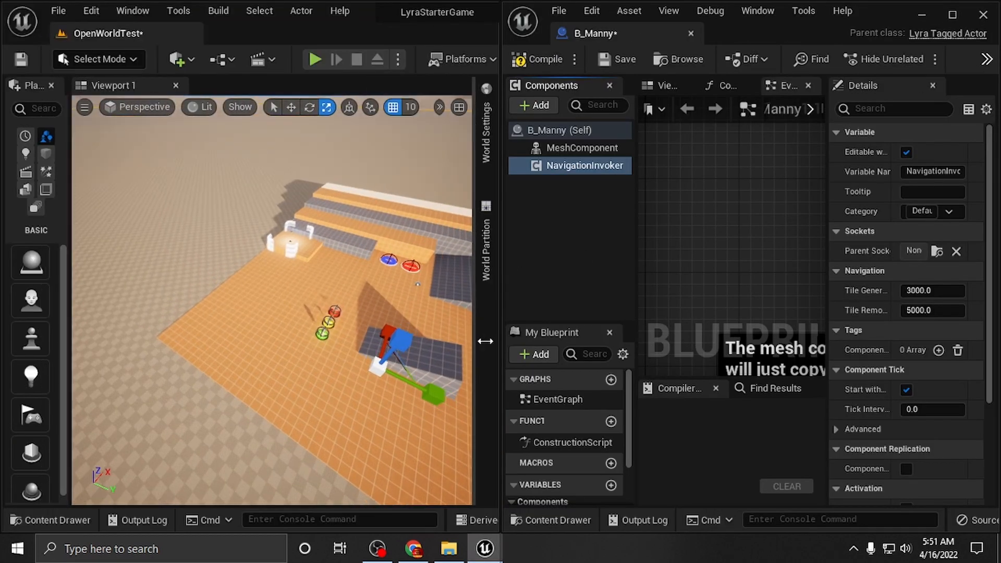
Place a B_Manny actor in the level at the edge of the orange floor beside the lit platform, and activate the translate tool.
left_click(240, 349)
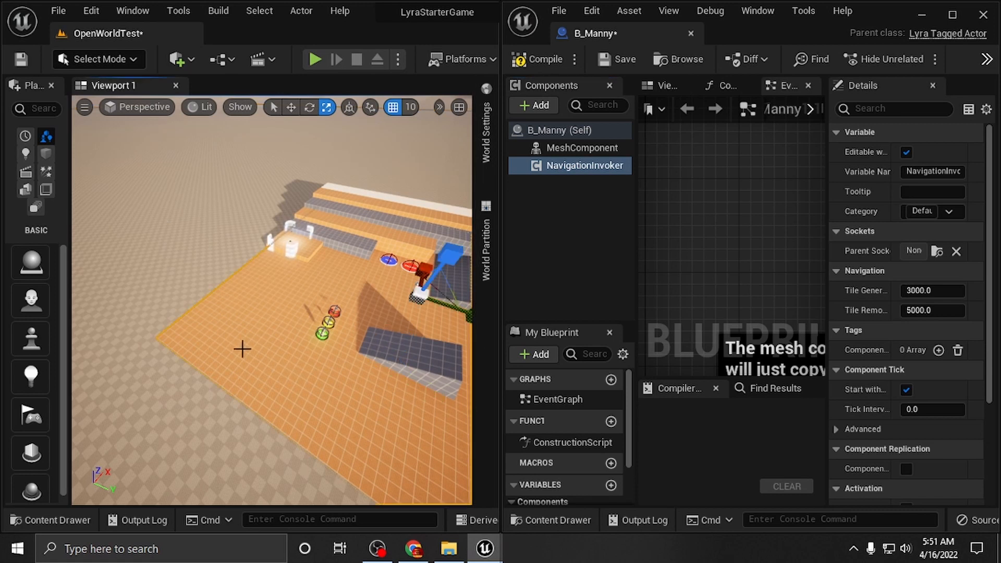
mouse_move(242, 348)
right_mouse_down()
mouse_move(346, 318)
mouse_move(443, 307)
mouse_move(346, 316)
mouse_move(226, 359)
right_mouse_up()
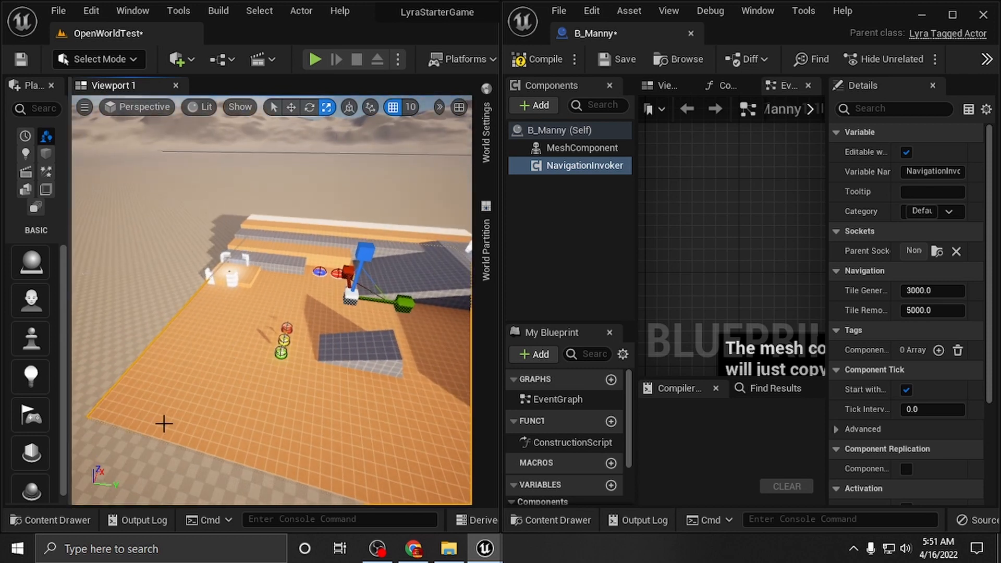
right_click_drag(163, 422, 86, 426)
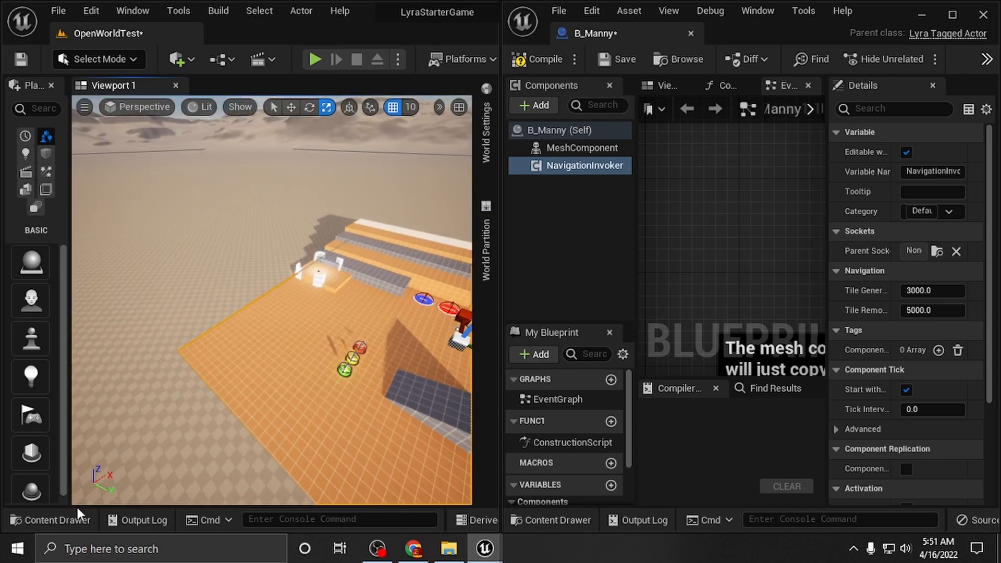
left_click(78, 519)
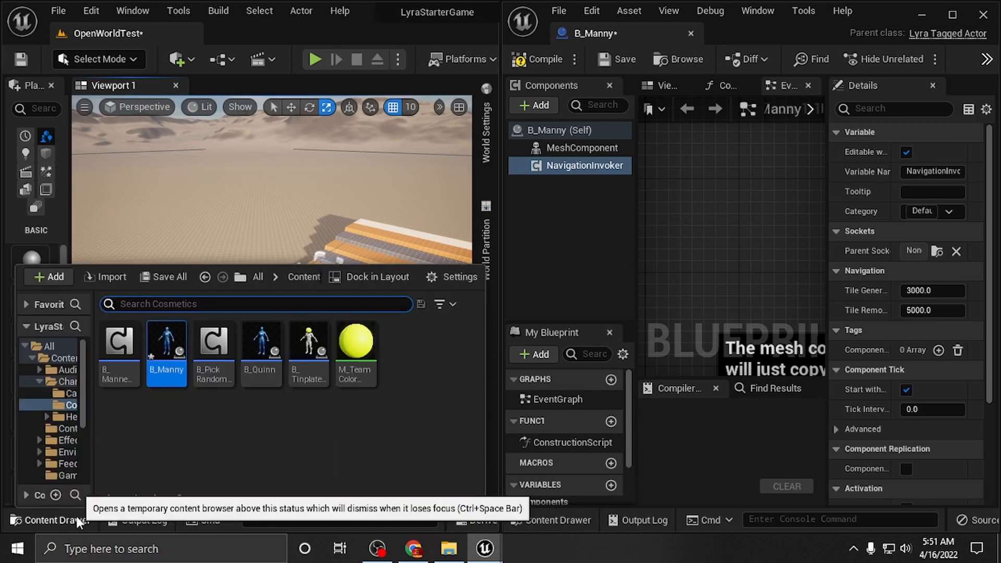
right_click_drag(264, 228, 293, 248)
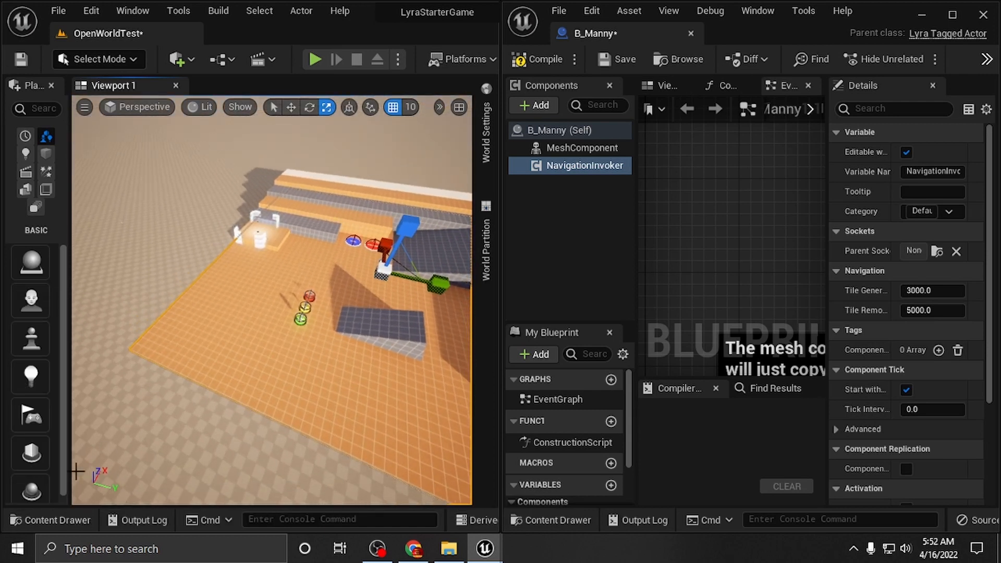
left_click(58, 519)
left_click_drag(166, 346, 214, 248)
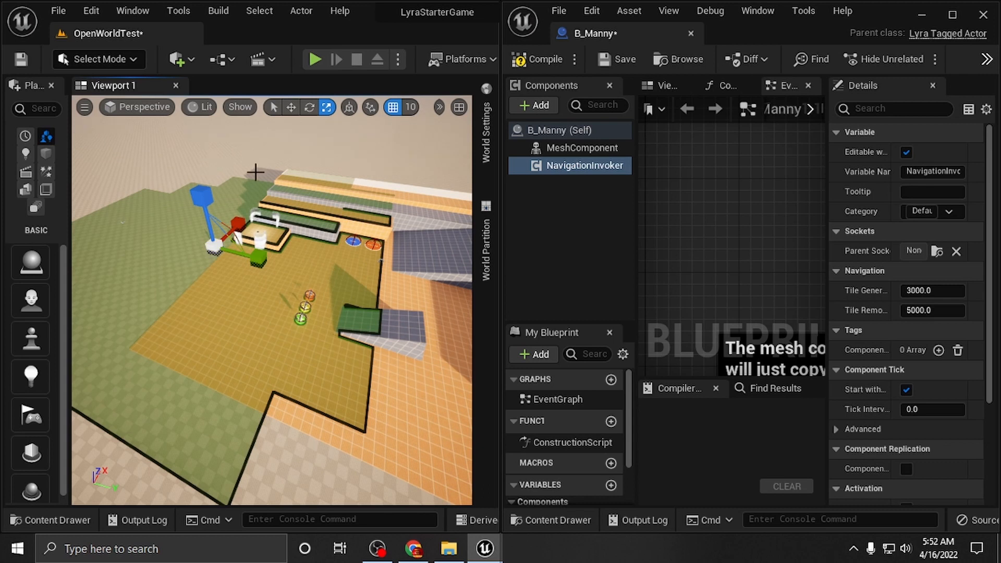
left_click(291, 107)
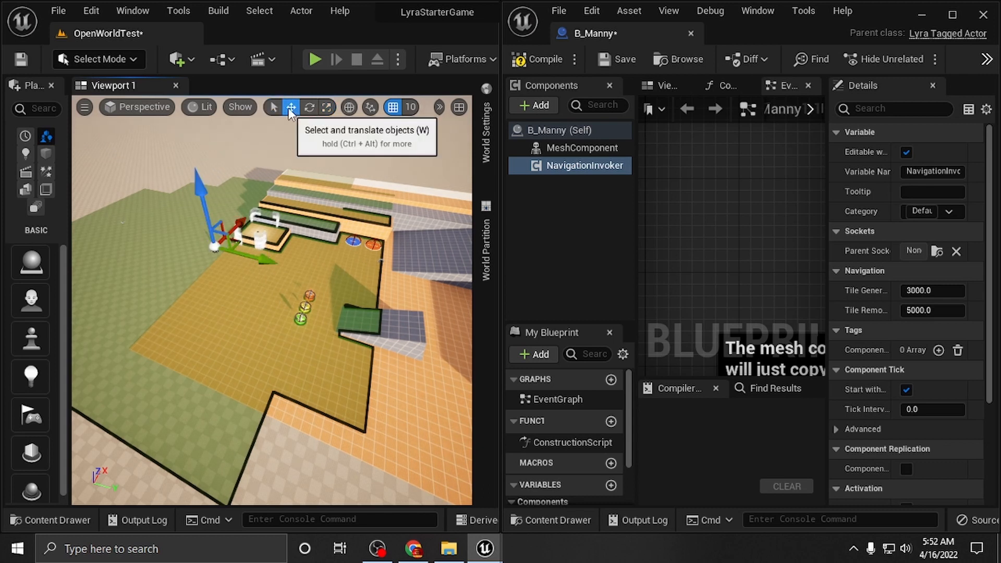
left_click_drag(200, 194, 200, 188)
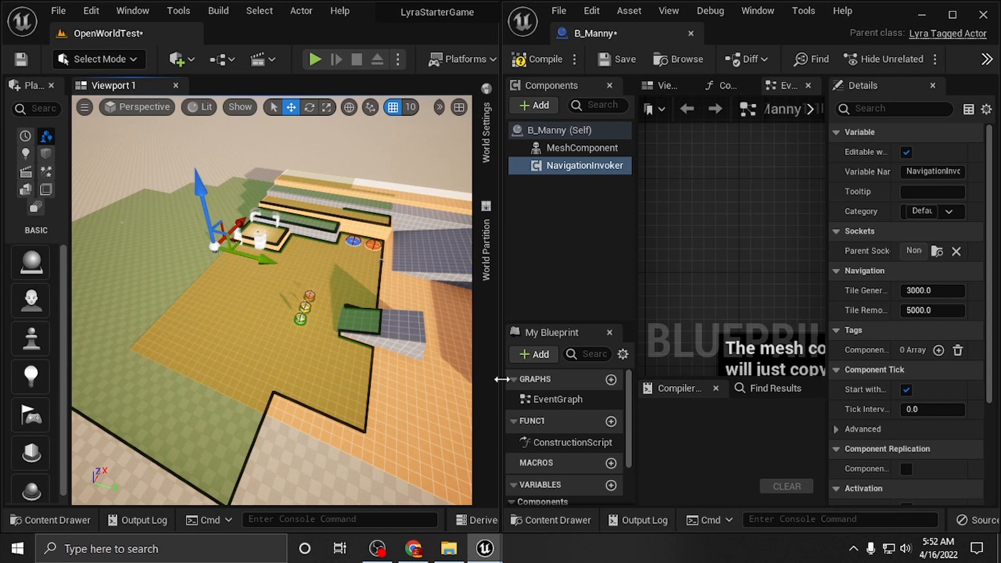
right_click_drag(382, 260, 300, 250)
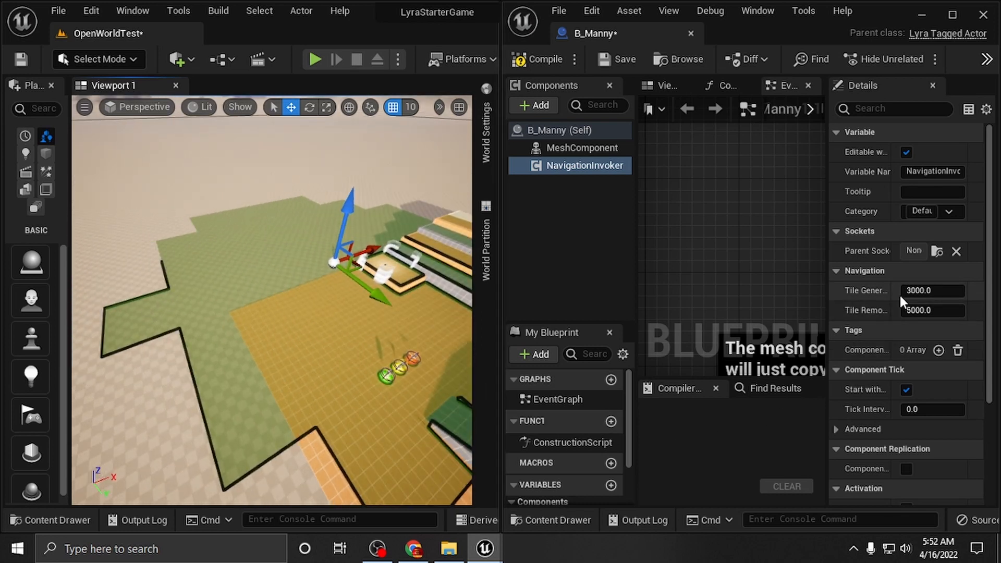
Set the NavigationInvoker's Tile Generation Radius to 1000 and its Tile Removal Radius to 3000.
left_click(918, 290)
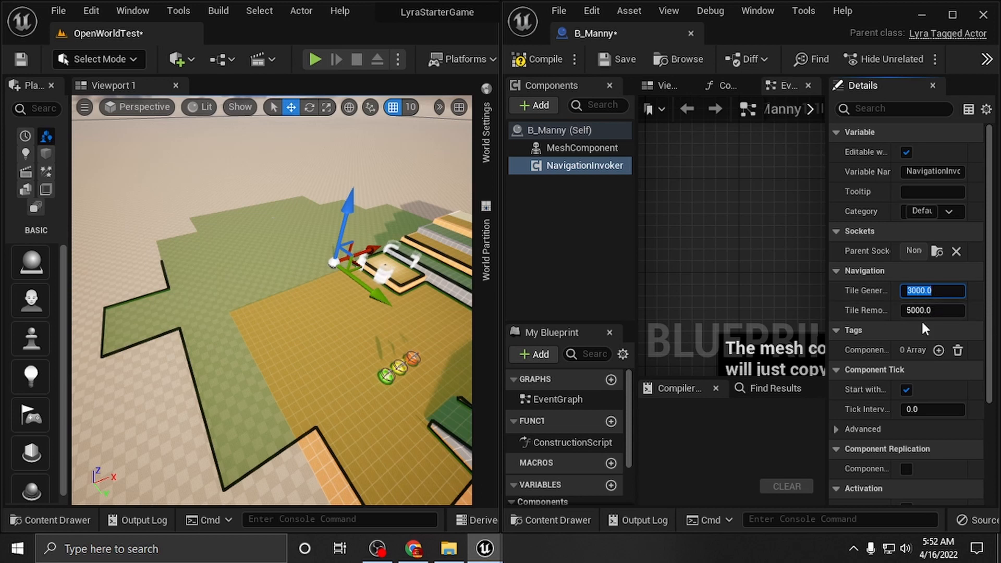
type("00")
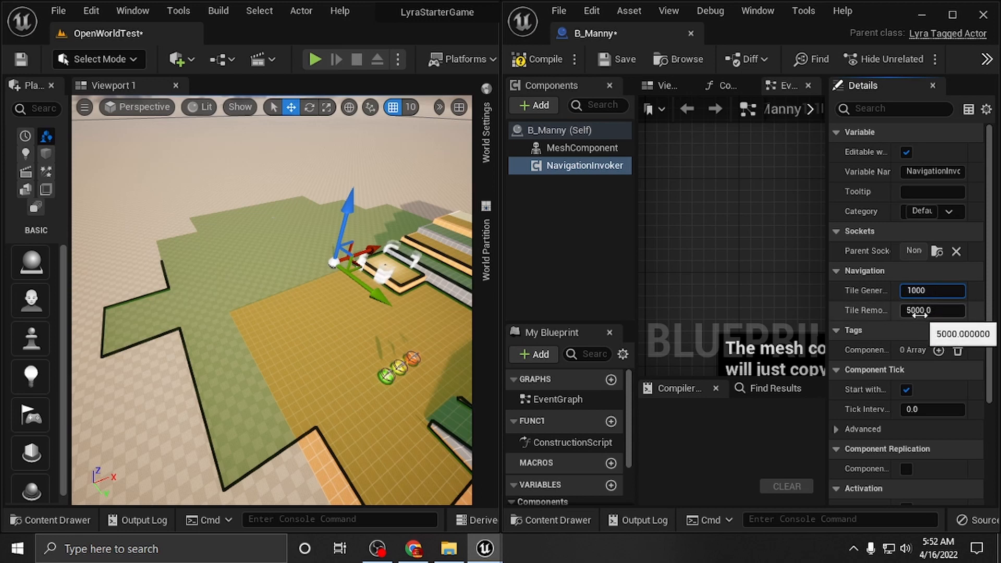
left_click(915, 311)
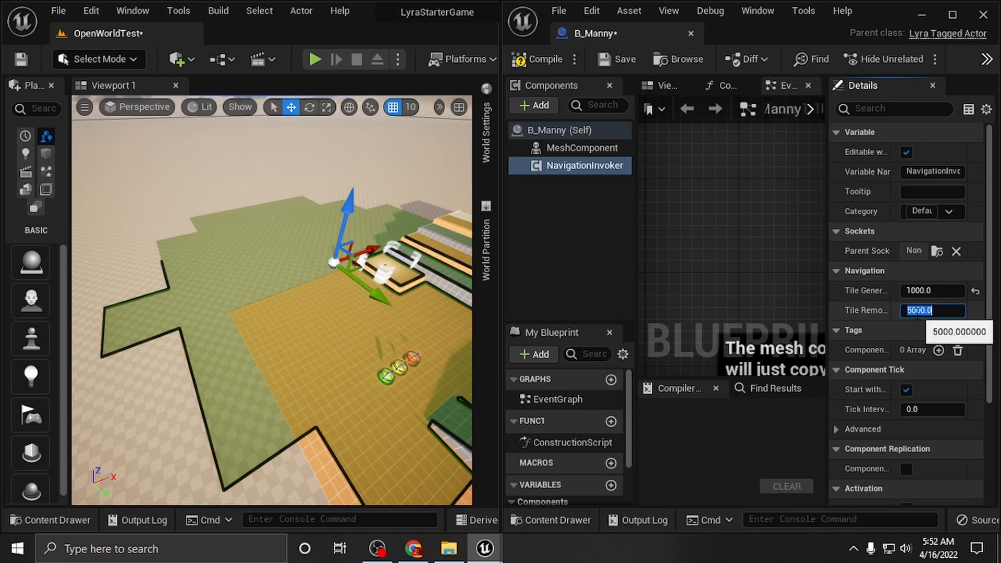
type("3000")
key("Return")
left_click(907, 337)
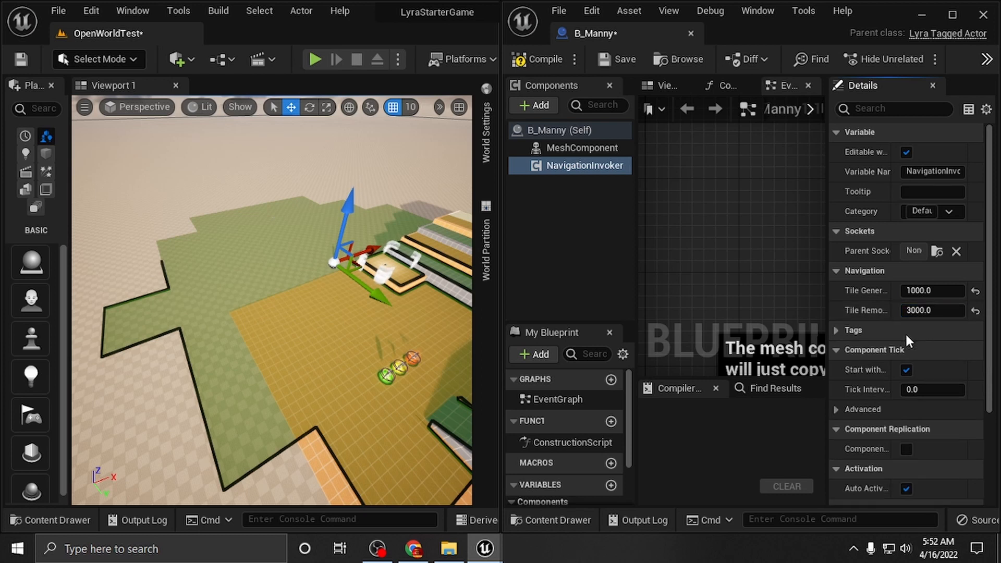
scroll(269, 352, "down", 5)
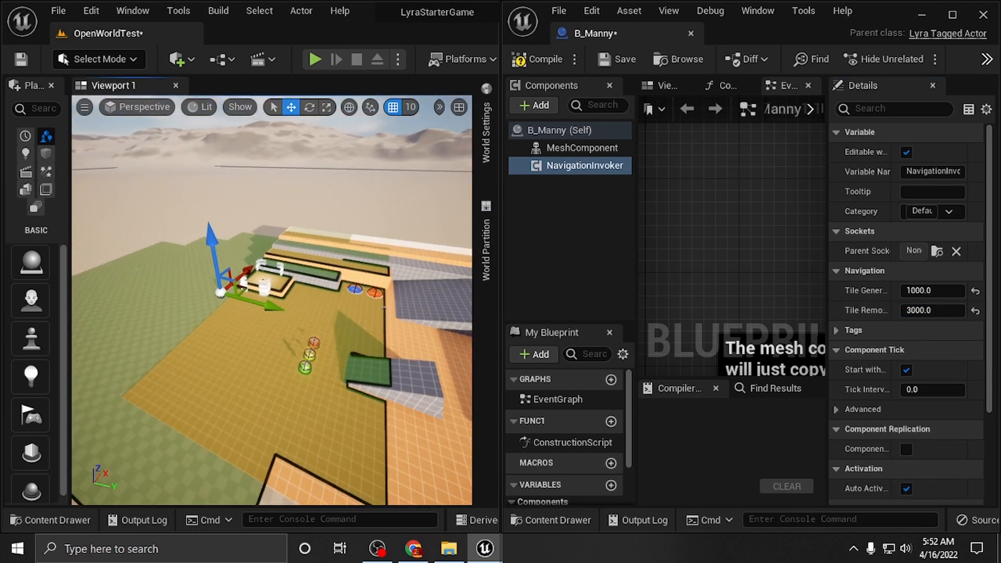
Move the placed B_Manny actor away from the lit platform, and compile and save the B_Manny blueprint.
left_click_drag(219, 253, 190, 277)
right_click_drag(218, 279, 156, 308)
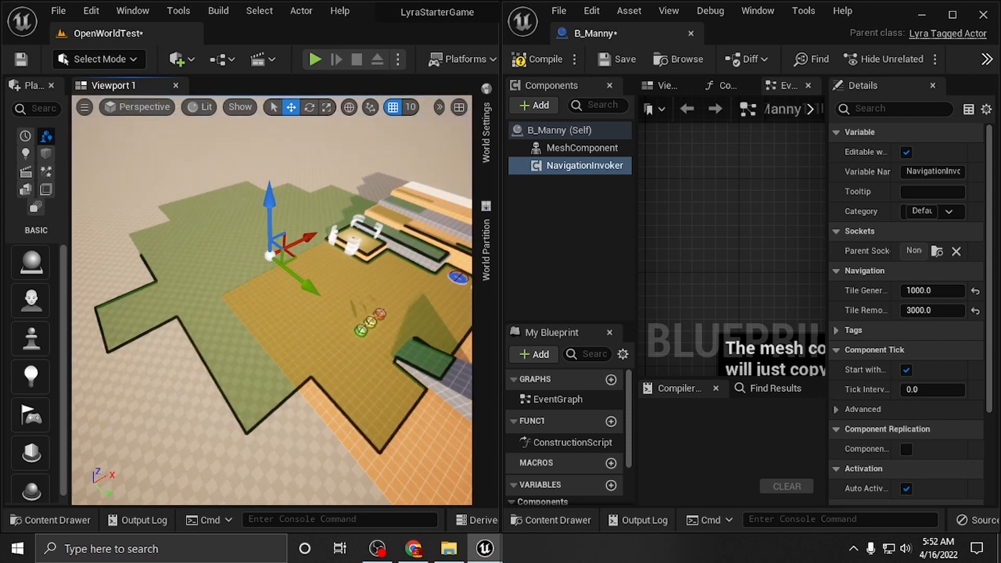
right_click_drag(262, 340, 281, 360)
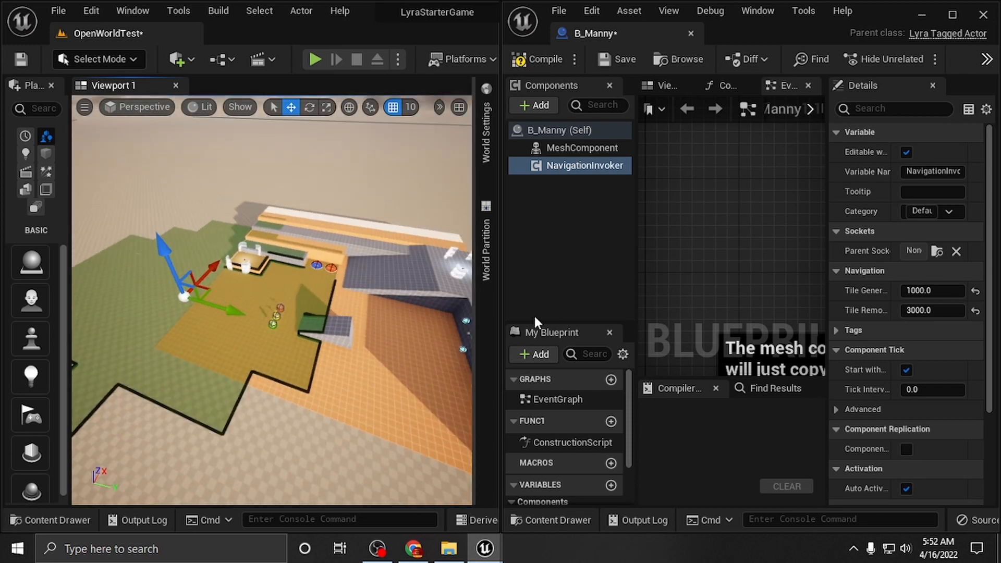
left_click(535, 62)
left_click(613, 61)
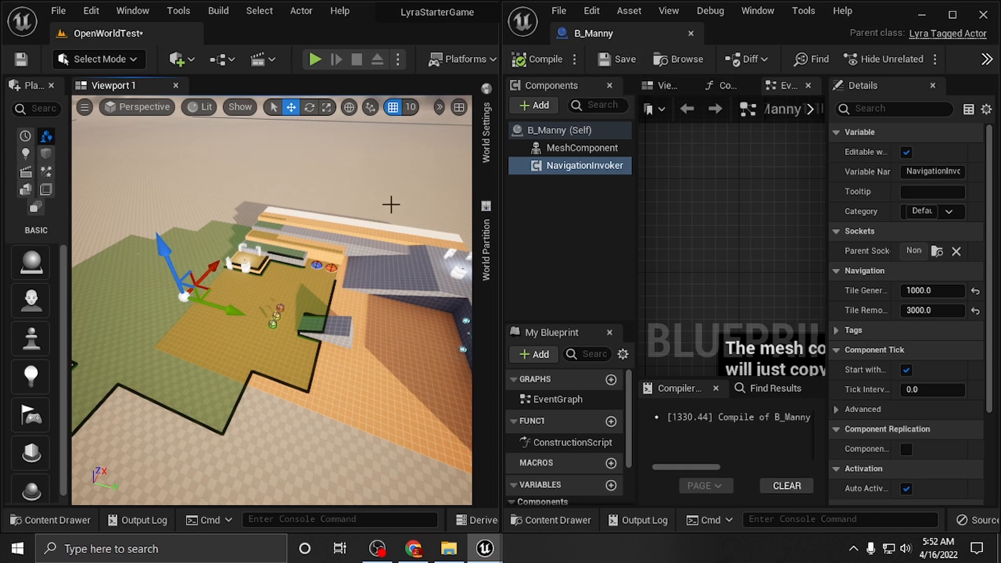
Move the placed B_Manny actor to the outer corner of the orange floor and examine the navigation area generated around it.
left_click_drag(209, 265, 227, 262)
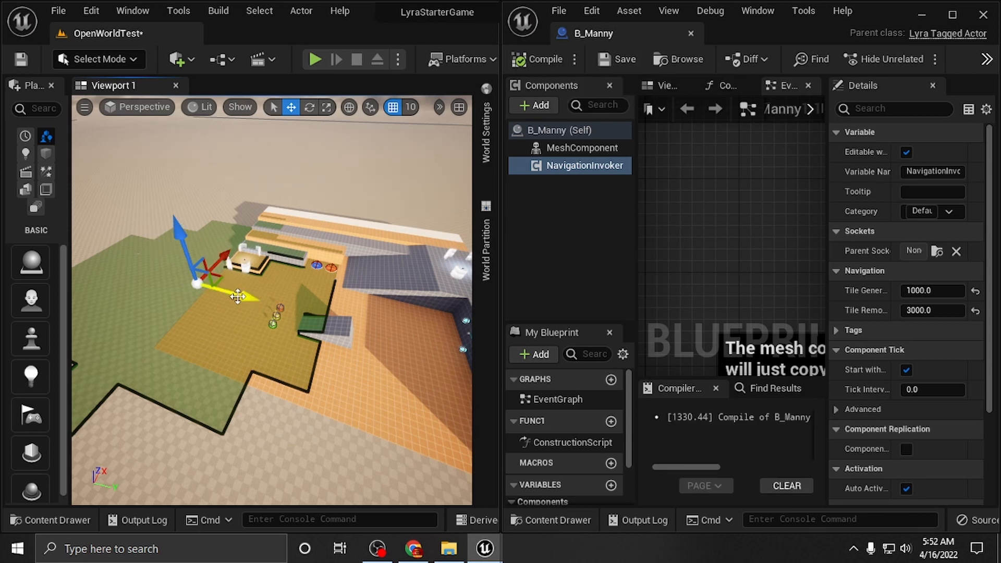
left_click_drag(238, 296, 211, 399)
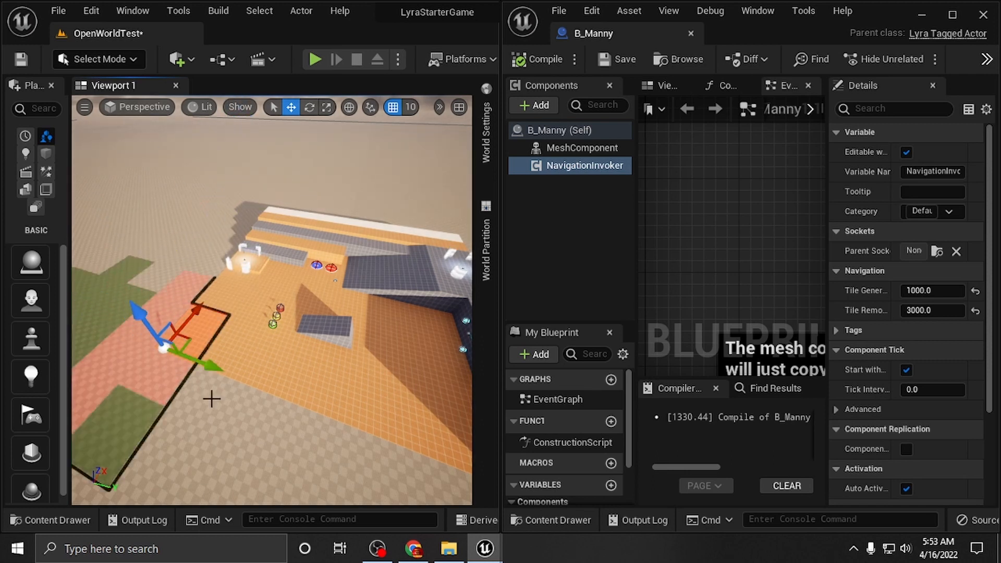
right_click_drag(200, 400, 130, 425)
scroll(253, 358, "up", 9)
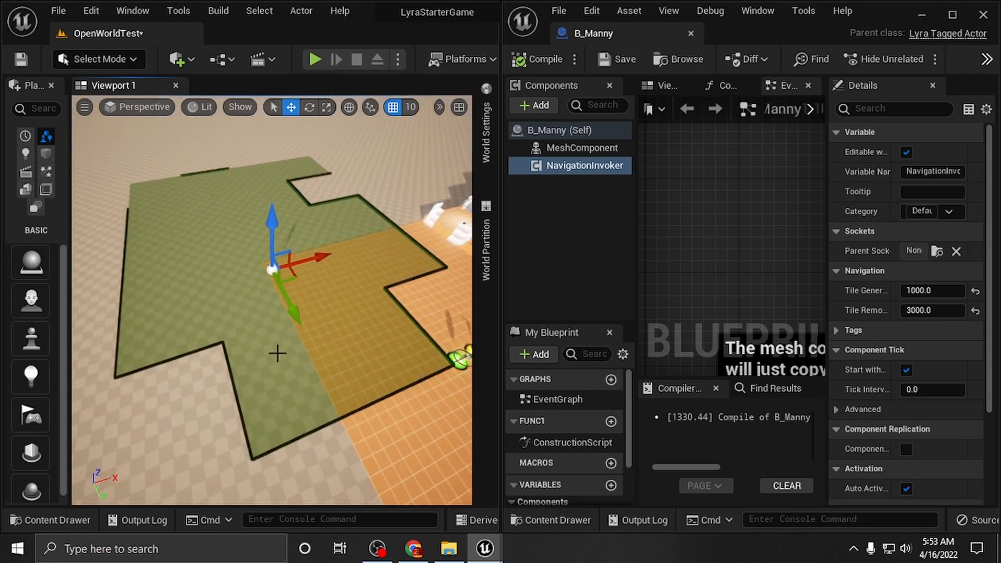
scroll(277, 352, "up", 8)
right_click_drag(278, 348, 295, 319)
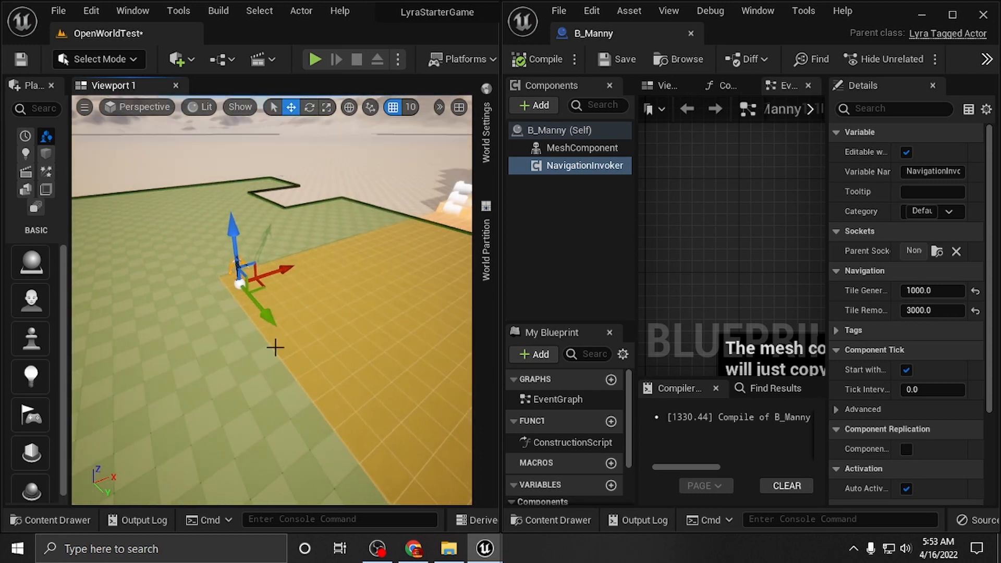
scroll(276, 353, "down", 3)
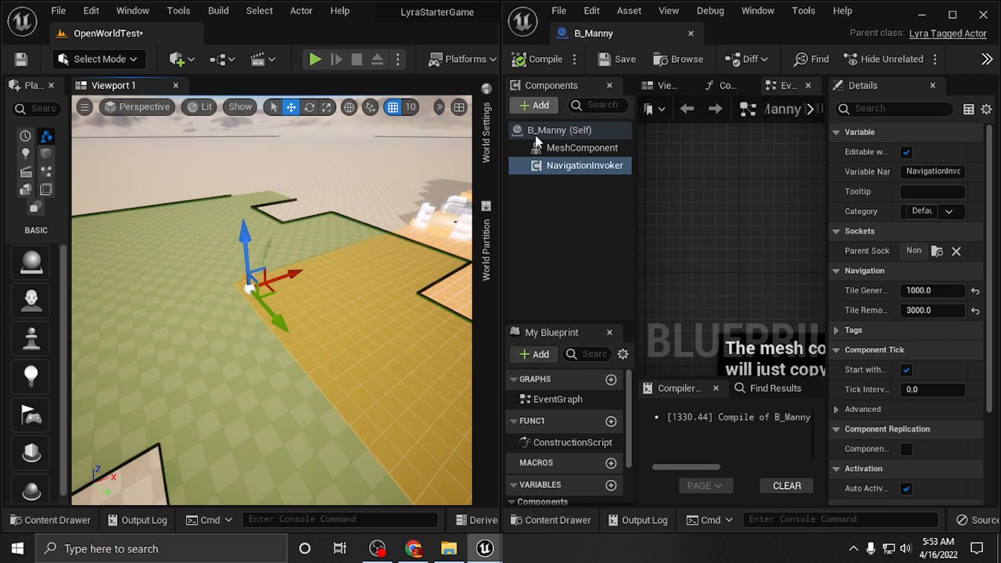
Copy the NavigationInvoker component from B_Manny and open the B_Quinn blueprint from the Cosmetics folder.
left_click(551, 165)
right_click(552, 164)
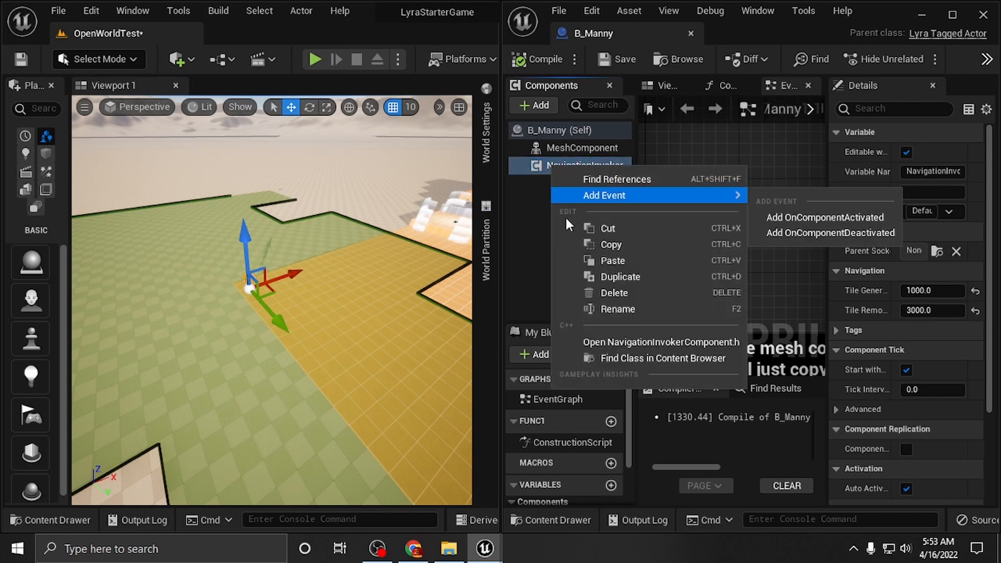
left_click(606, 245)
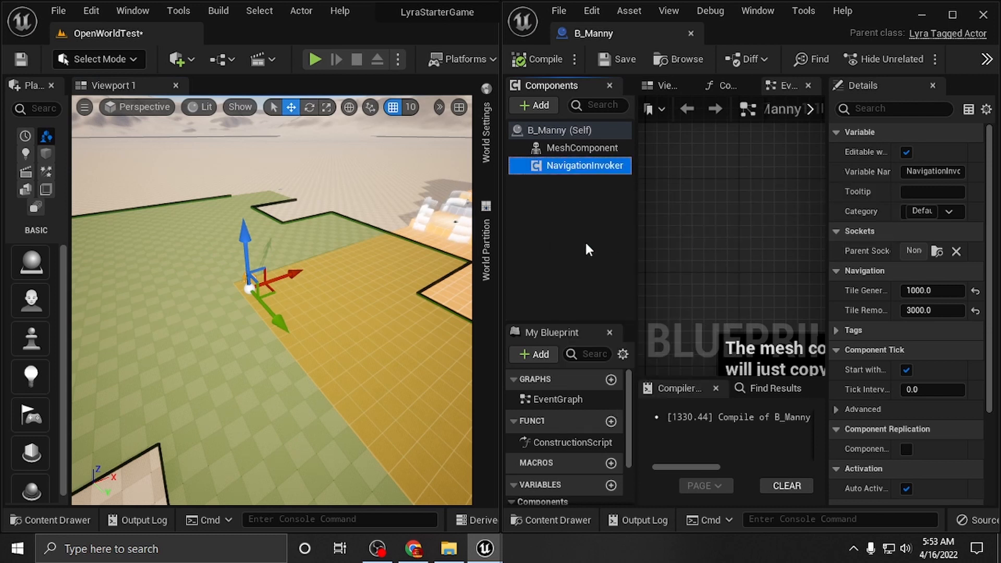
left_click(530, 521)
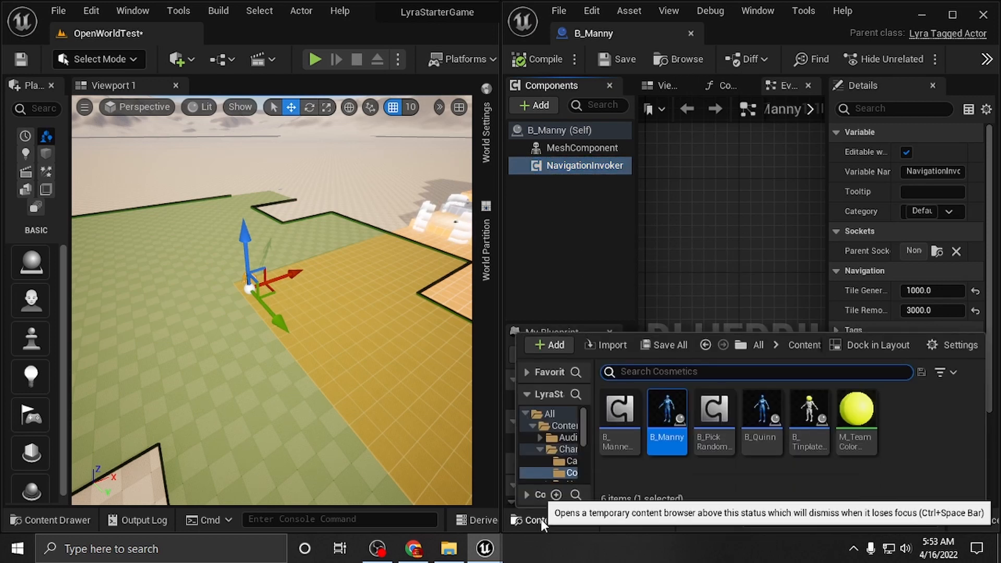
left_click(764, 409)
double_click(764, 408)
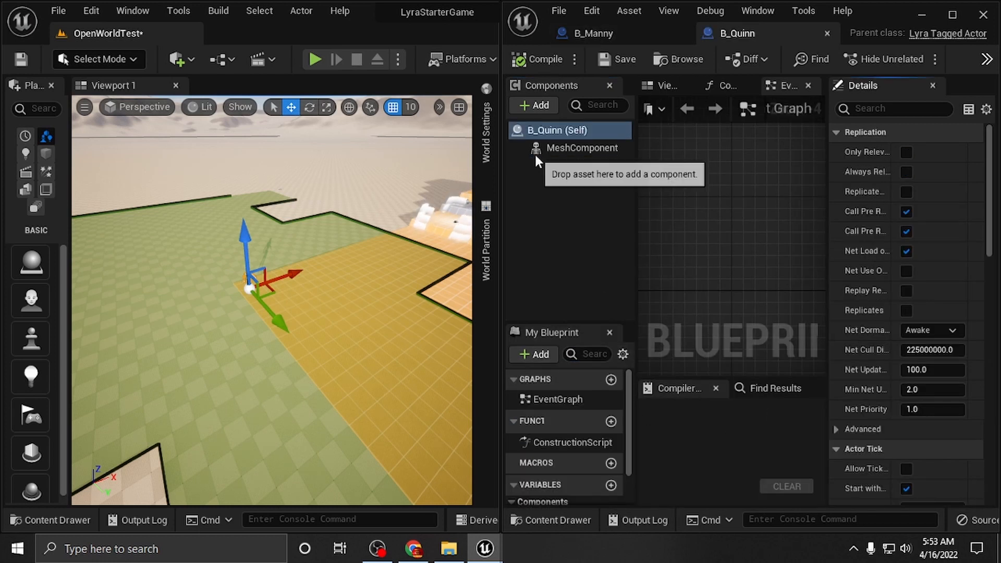
Paste the copied NavigationInvoker component into B_Quinn and compile the blueprint.
right_click(555, 128)
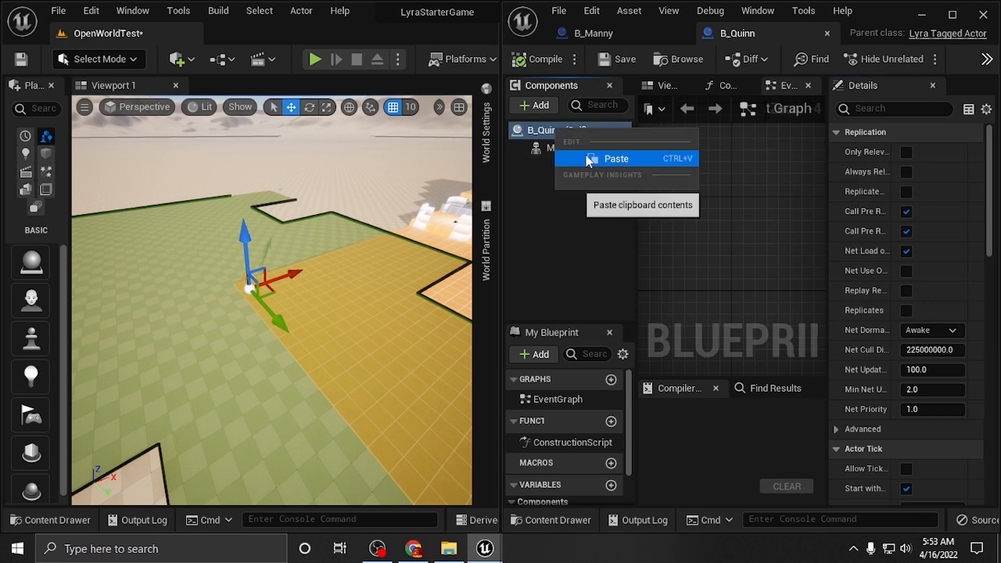
left_click(612, 156)
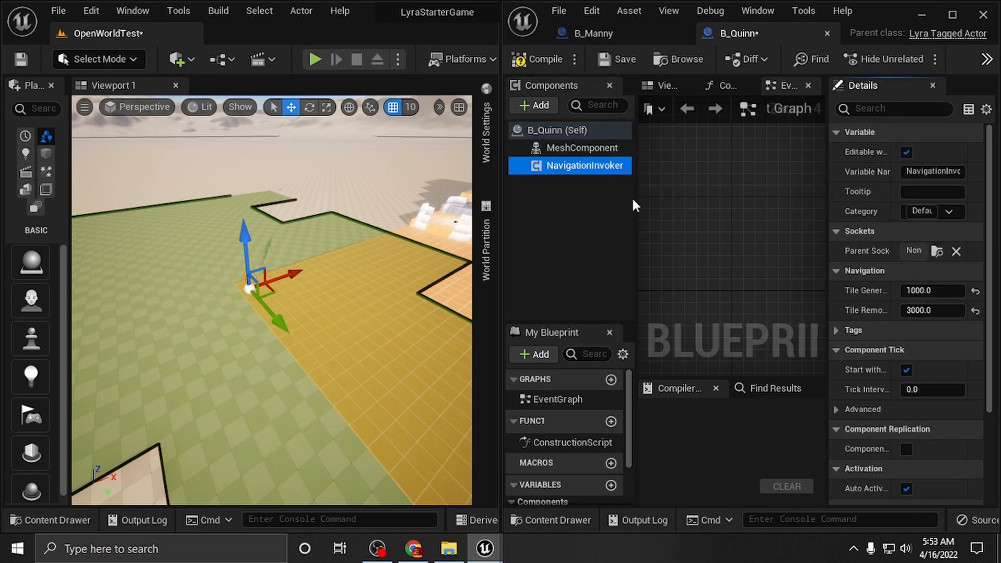
left_click(545, 62)
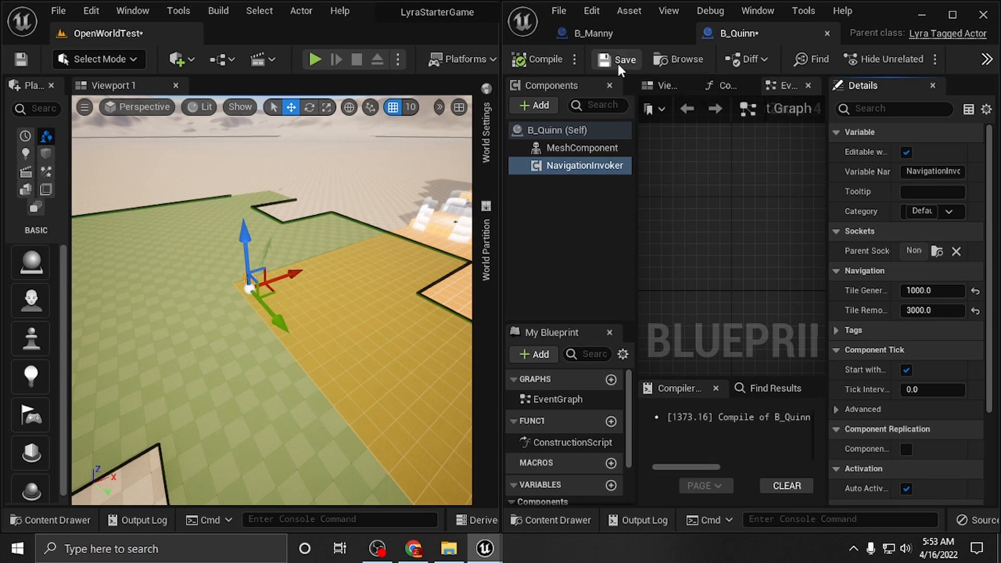
Save the B_Quinn blueprint and view its Save on Compile options.
left_click(615, 59)
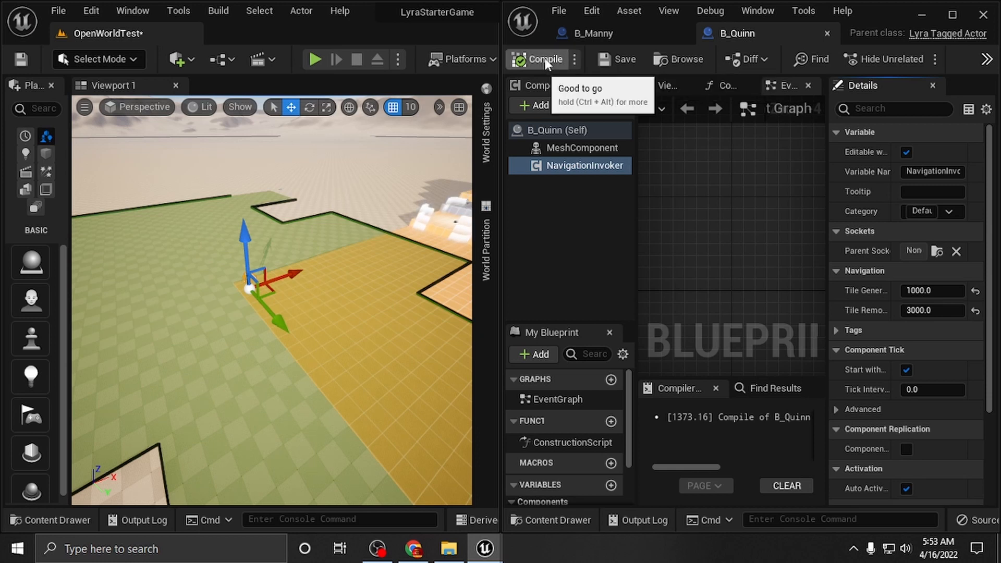
left_click(573, 60)
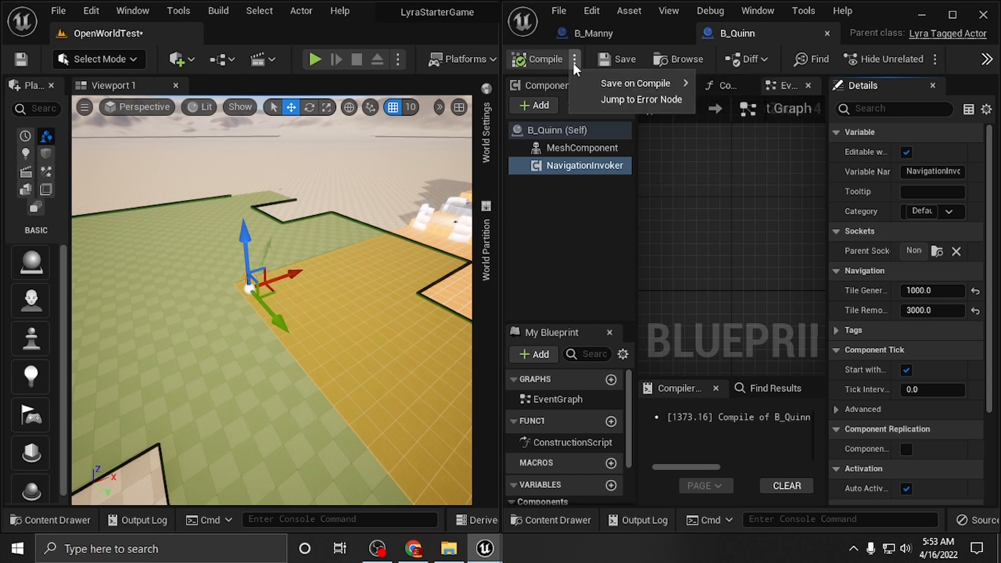
mouse_move(605, 86)
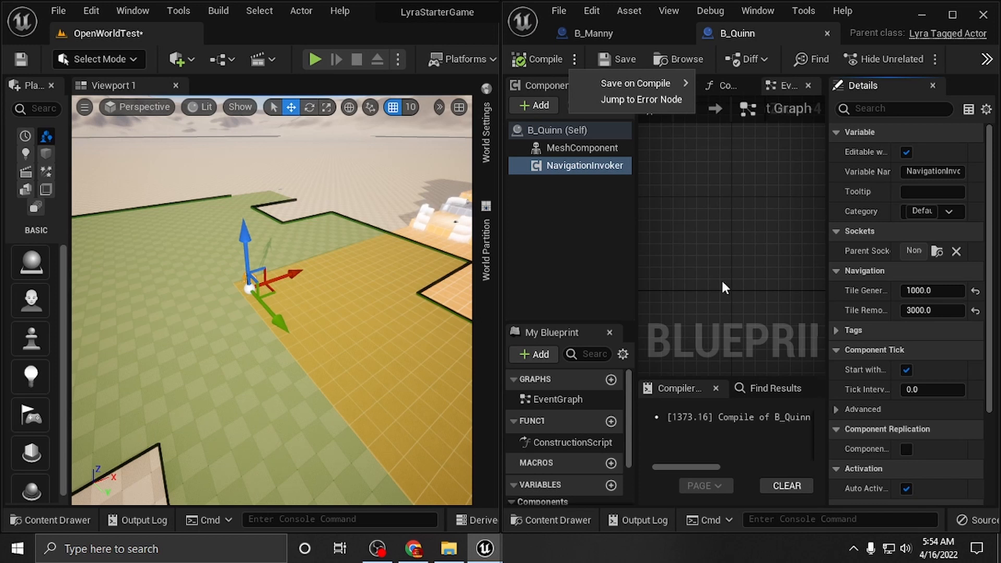
mouse_move(649, 82)
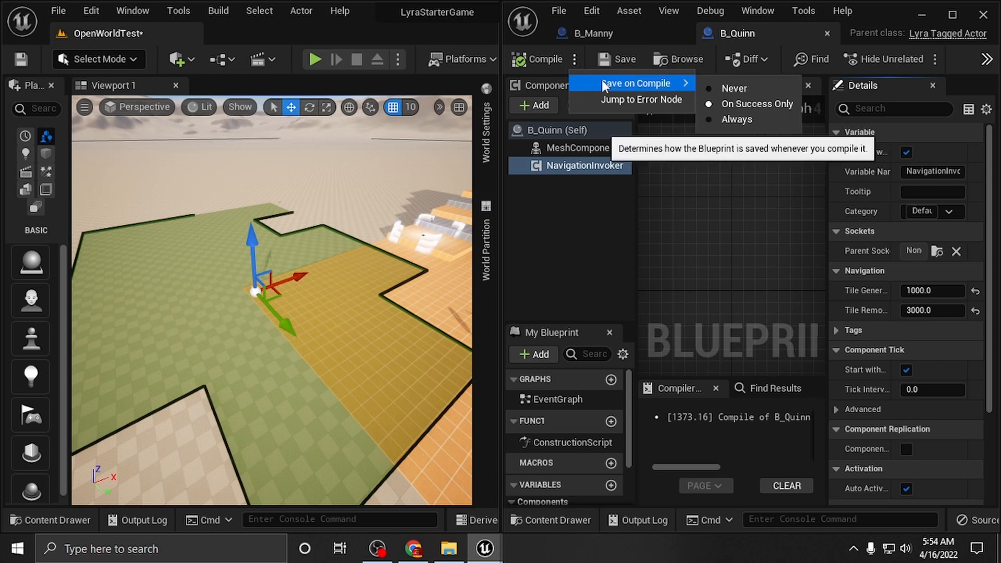
left_click(692, 211)
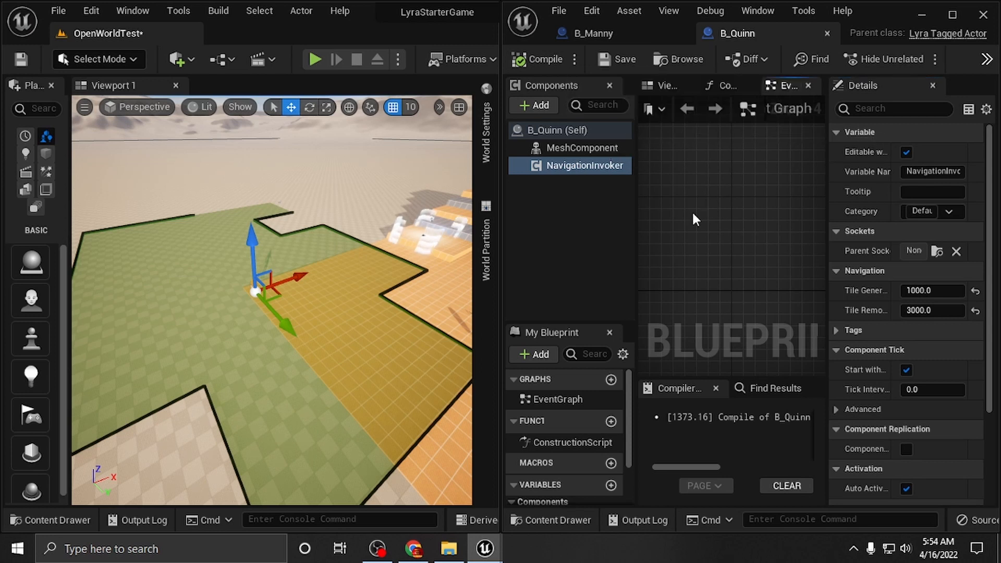
left_click(574, 60)
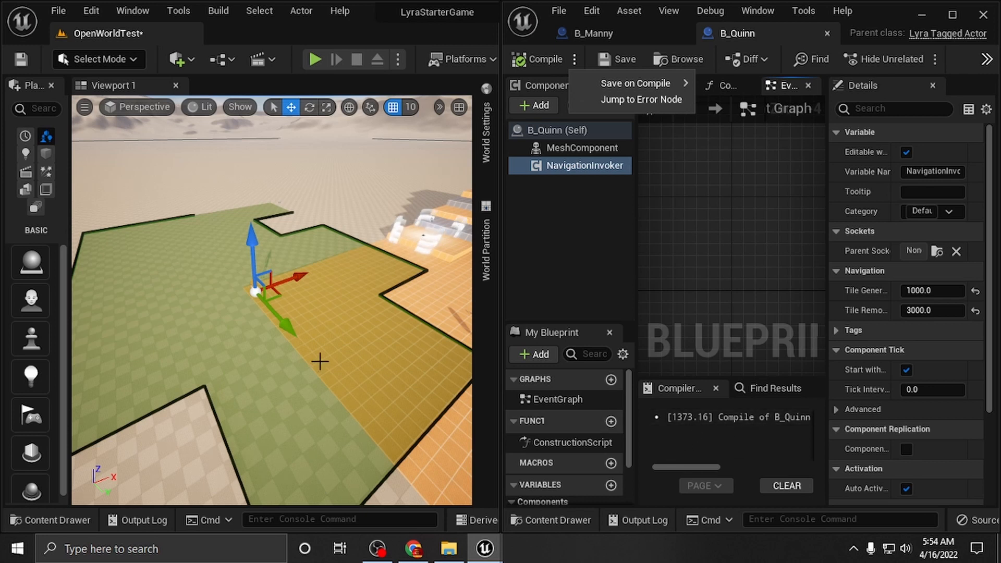
right_click_drag(238, 350, 420, 338)
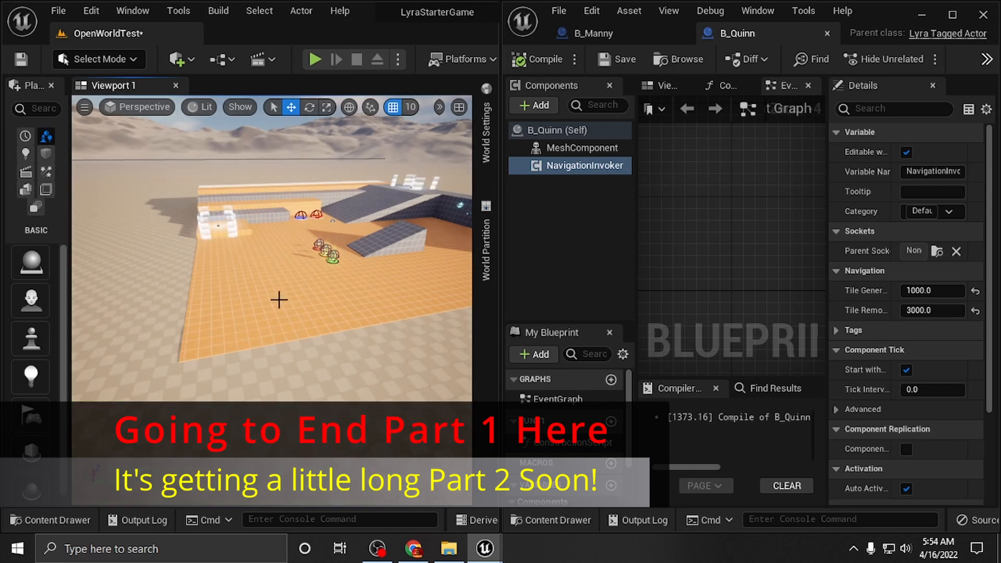
right_click_drag(271, 300, 375, 274)
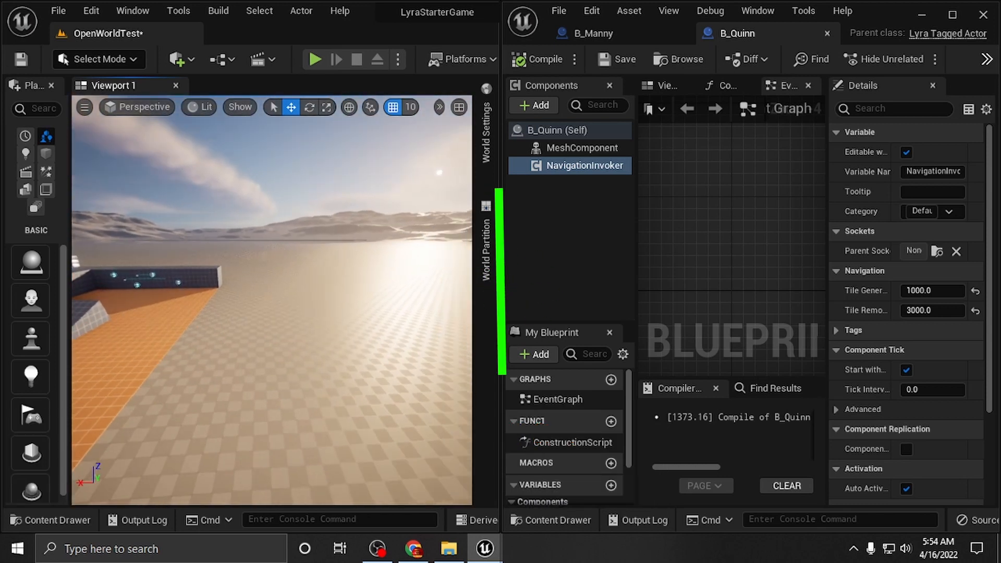
right_click_drag(437, 268, 385, 278)
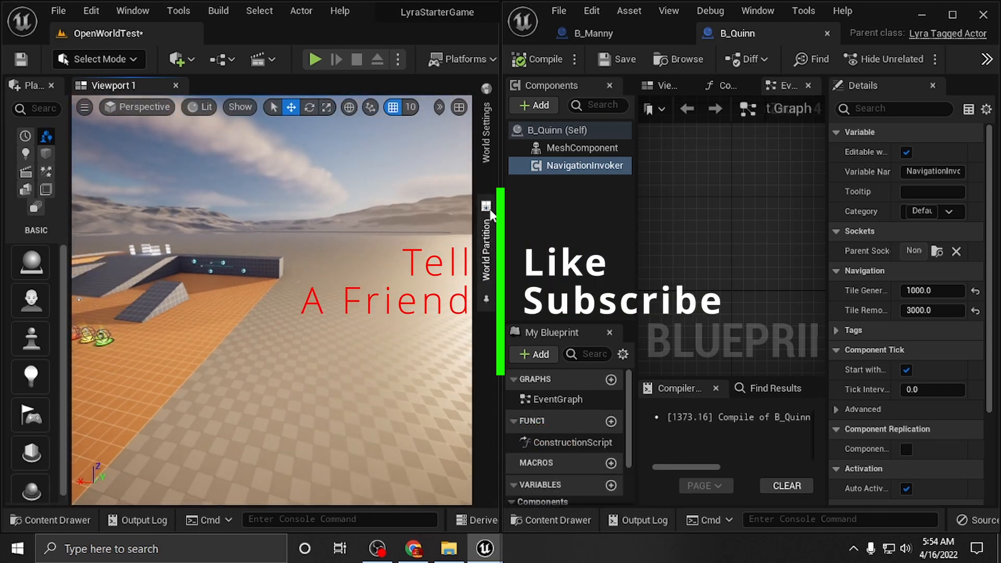